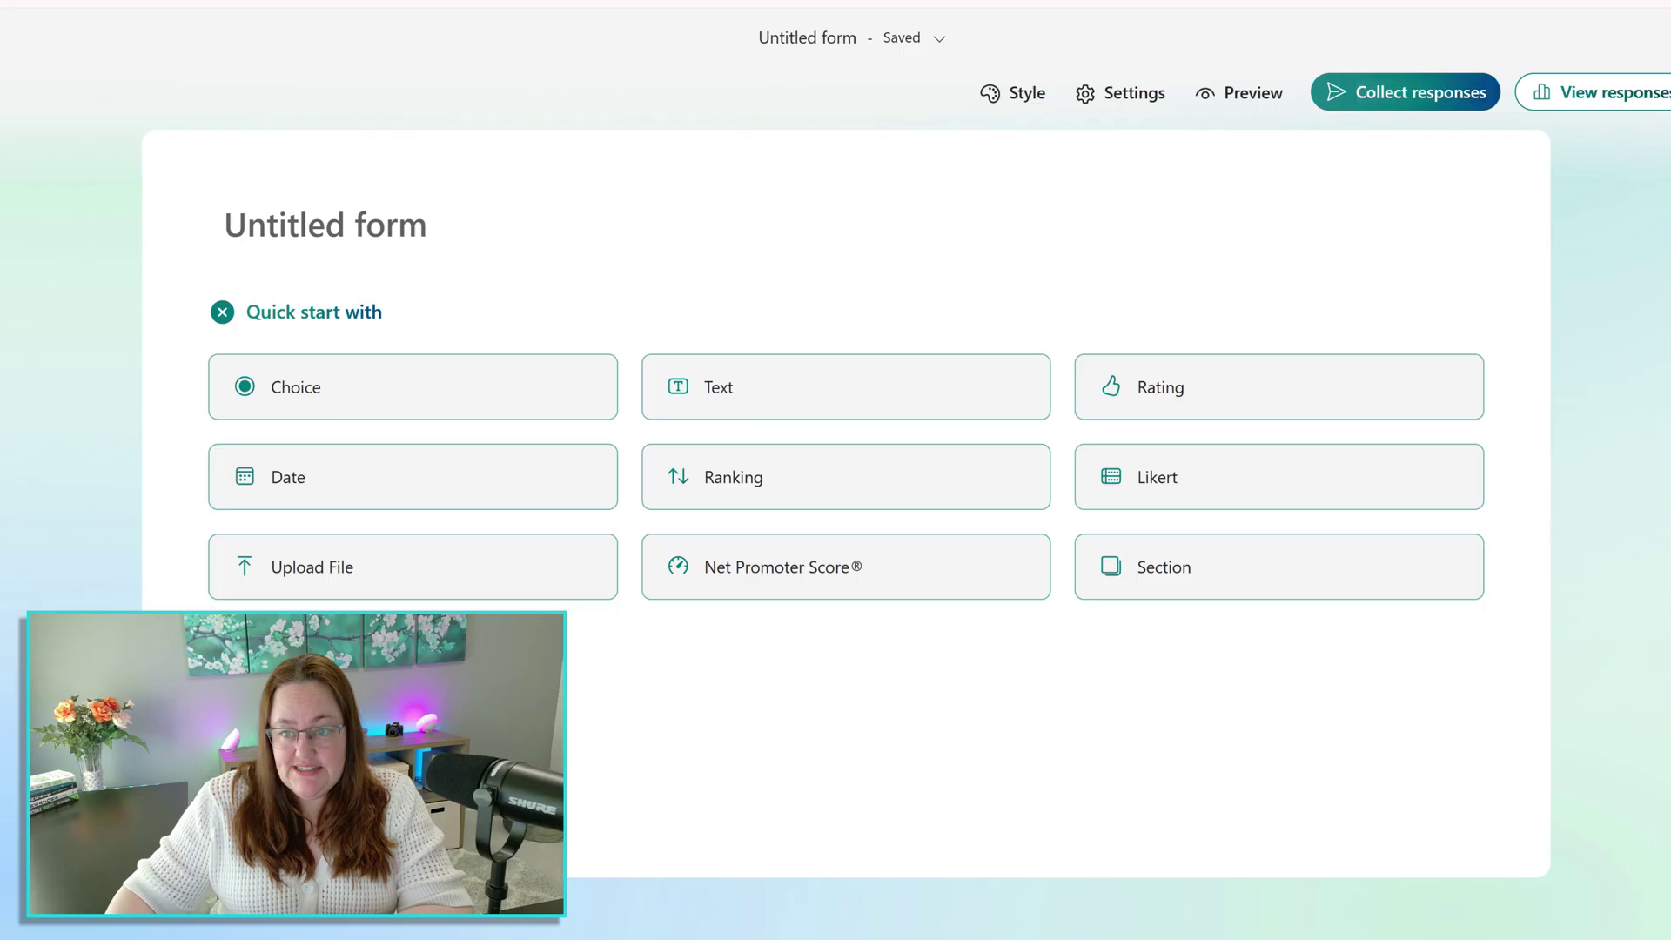
- Show the Settings panel of the Course Evaluation Survey form
click(1130, 91)
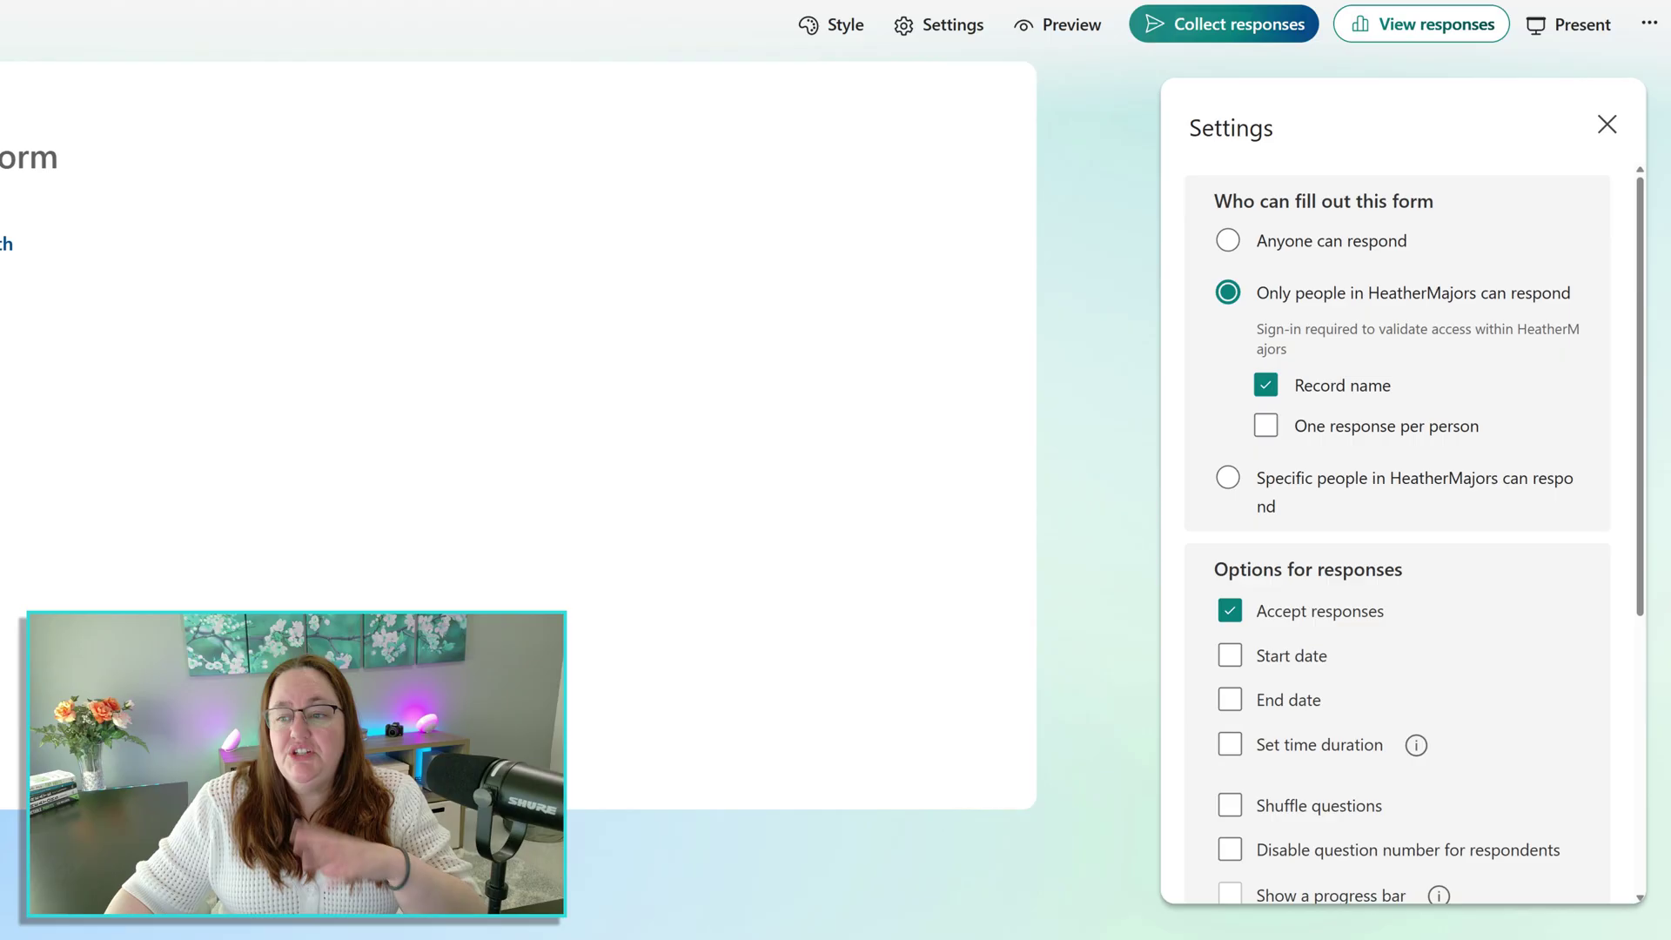
scroll(1396, 522, down, 1)
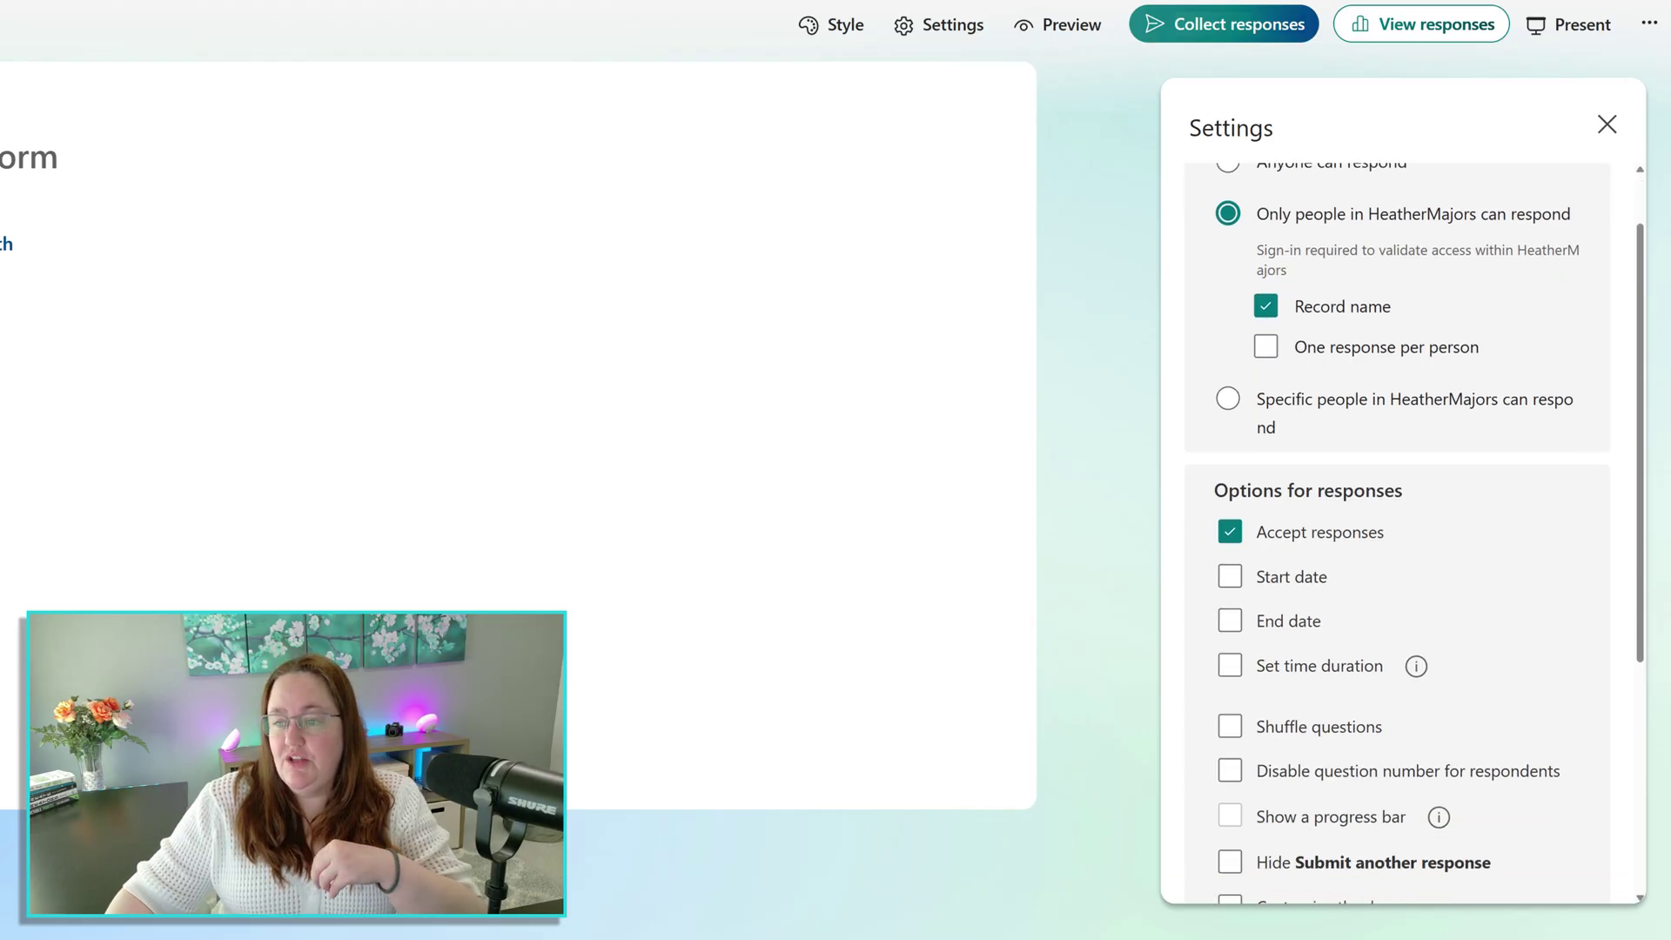
scroll(1397, 523, up, 1)
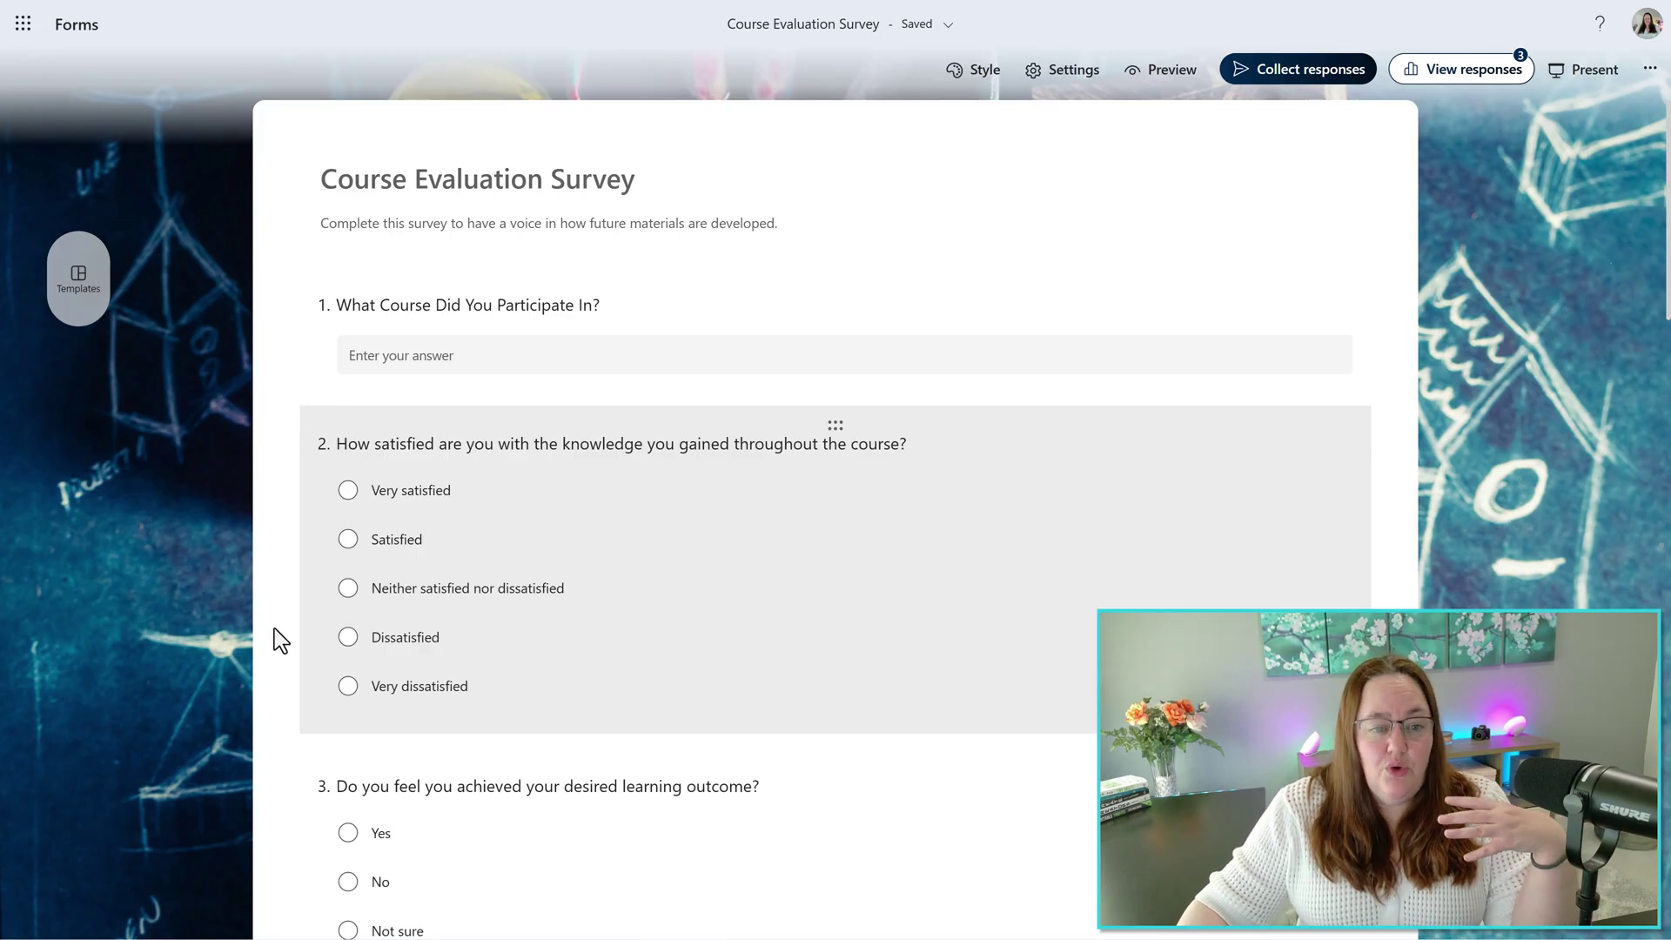
scroll(274, 640, down, 2)
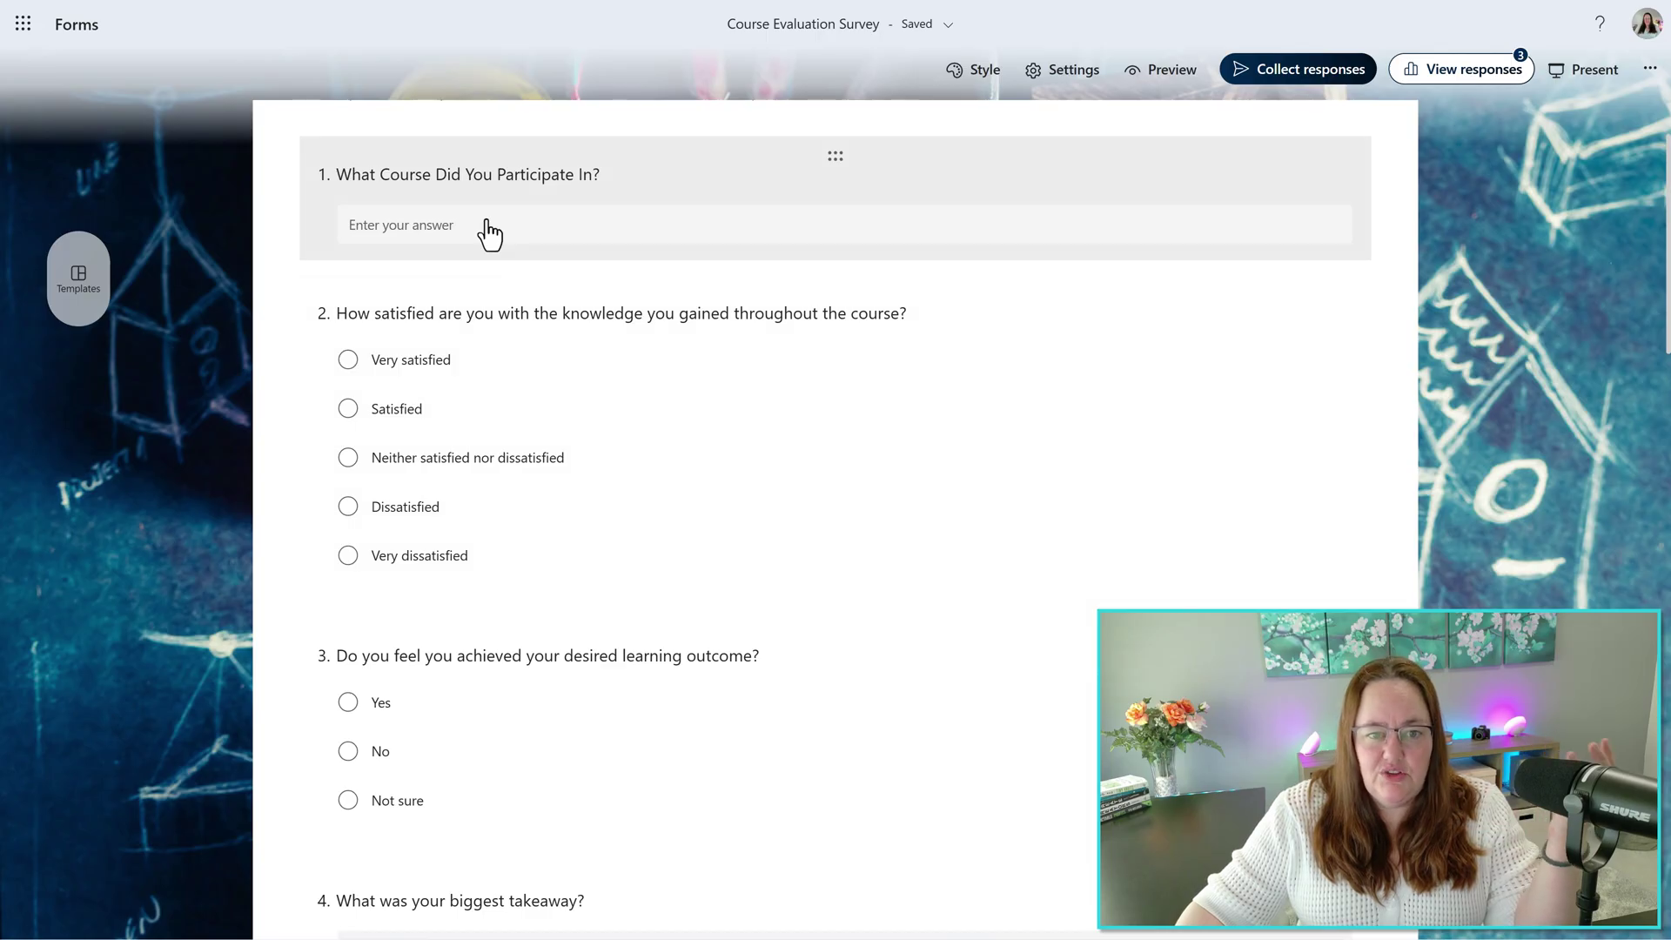
scroll(555, 489, down, 1)
scroll(556, 489, down, 2)
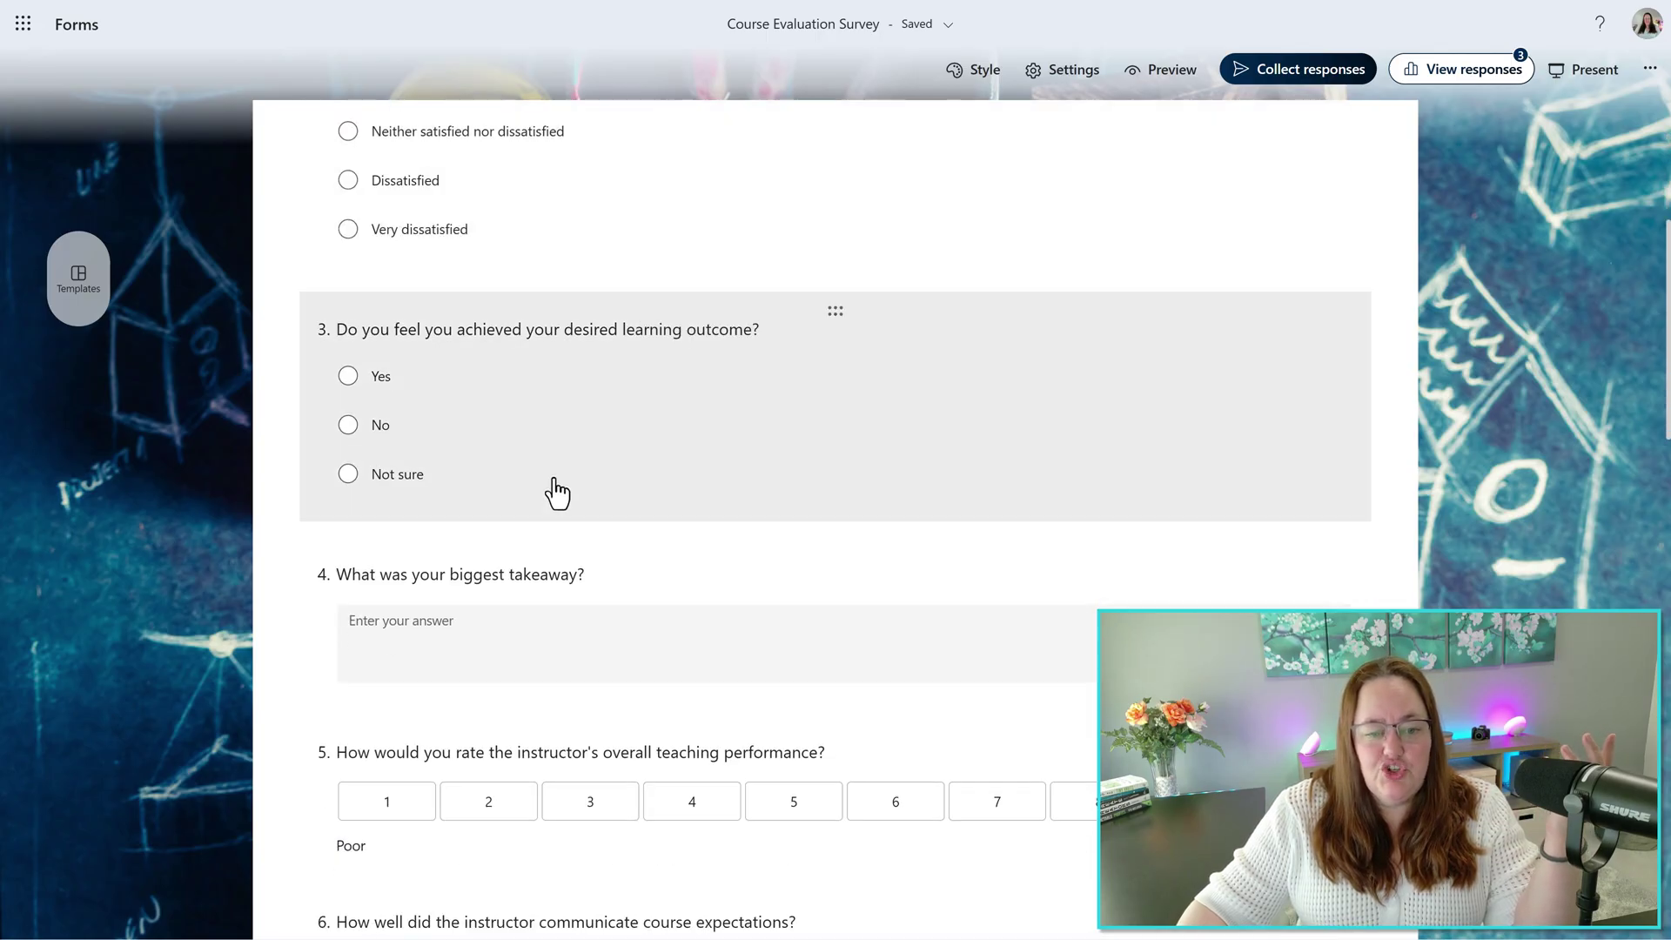
scroll(555, 489, down, 2)
scroll(555, 490, down, 1)
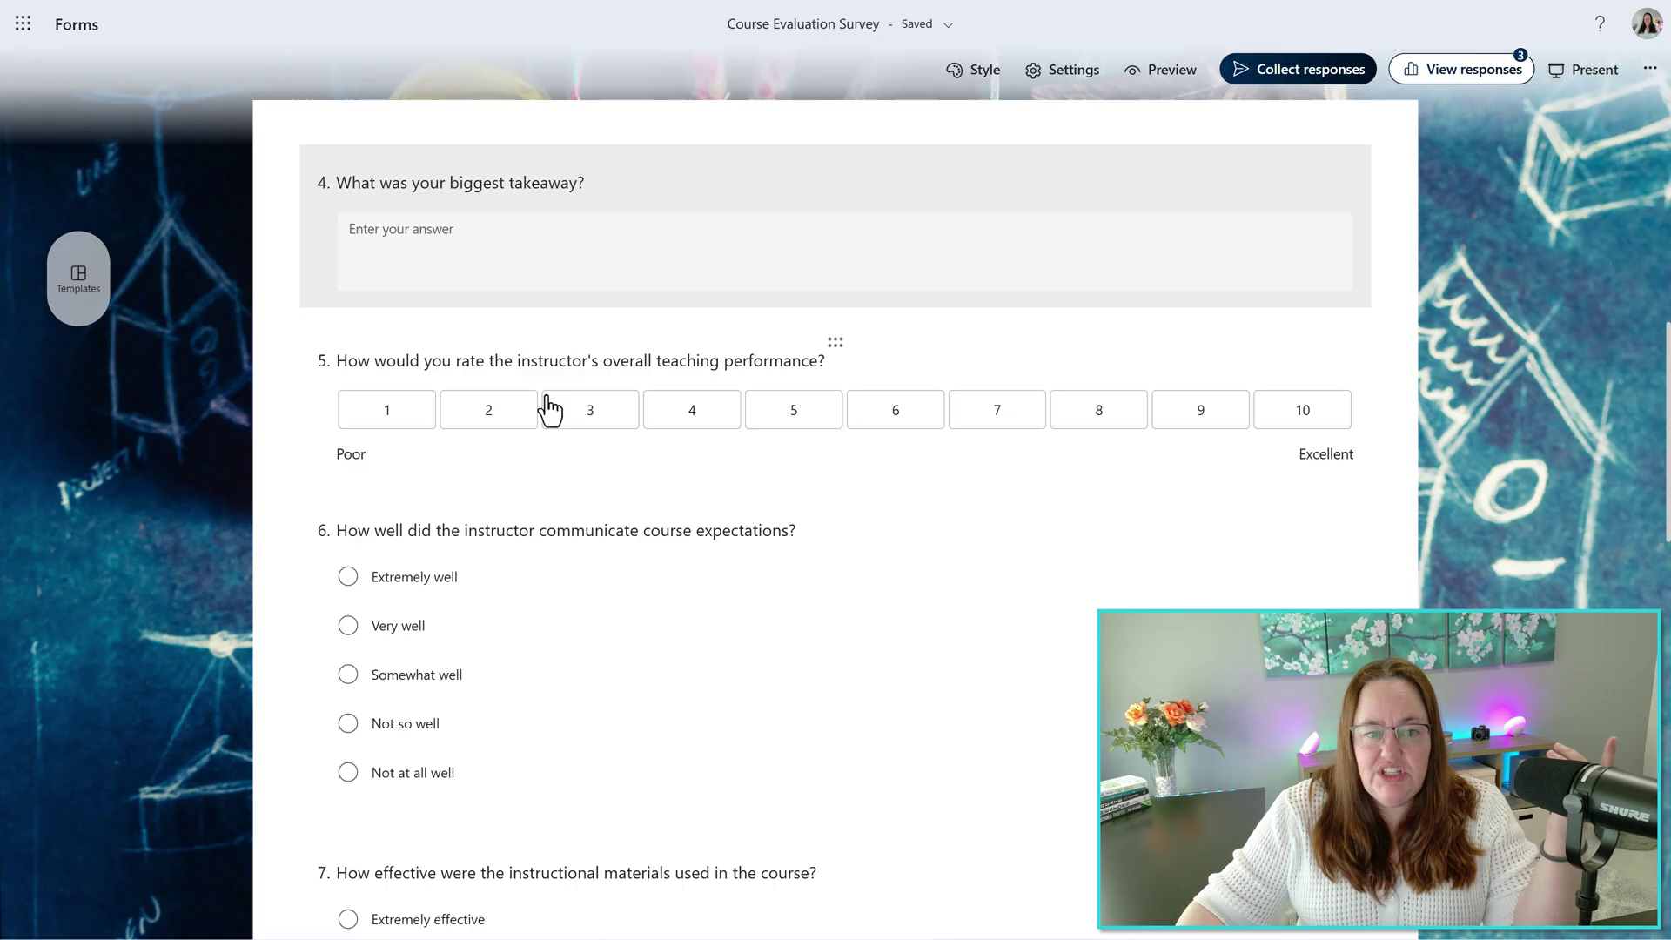
scroll(550, 409, down, 2)
scroll(600, 604, down, 2)
scroll(597, 597, down, 2)
scroll(597, 596, down, 2)
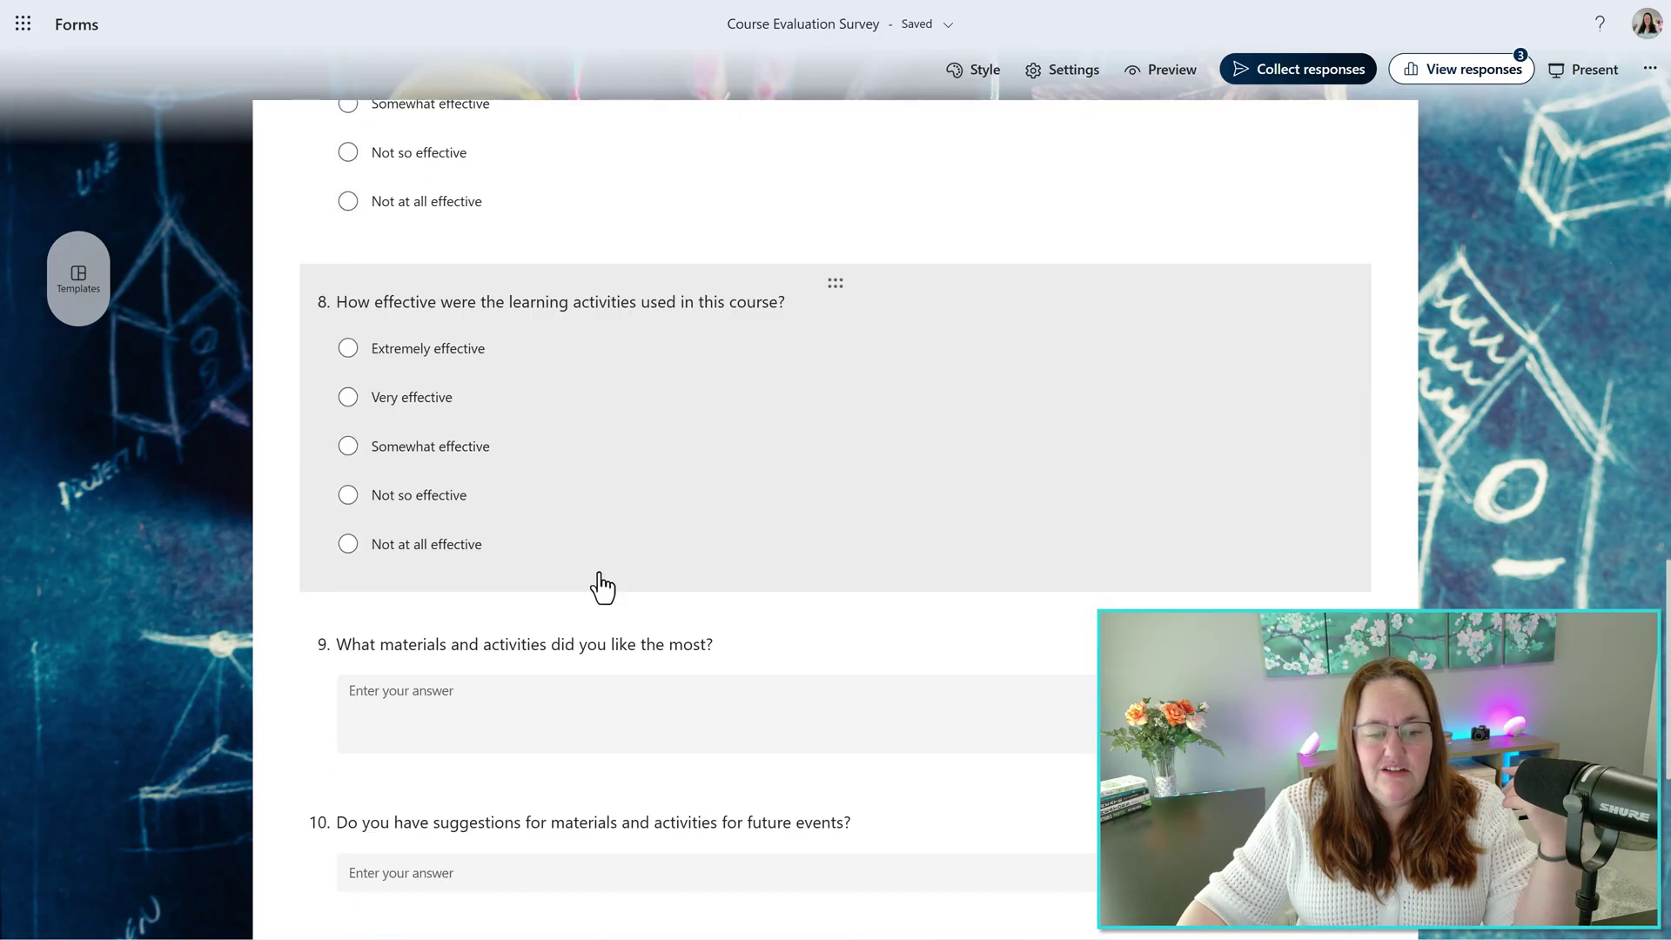
scroll(596, 588, down, 2)
scroll(601, 584, down, 2)
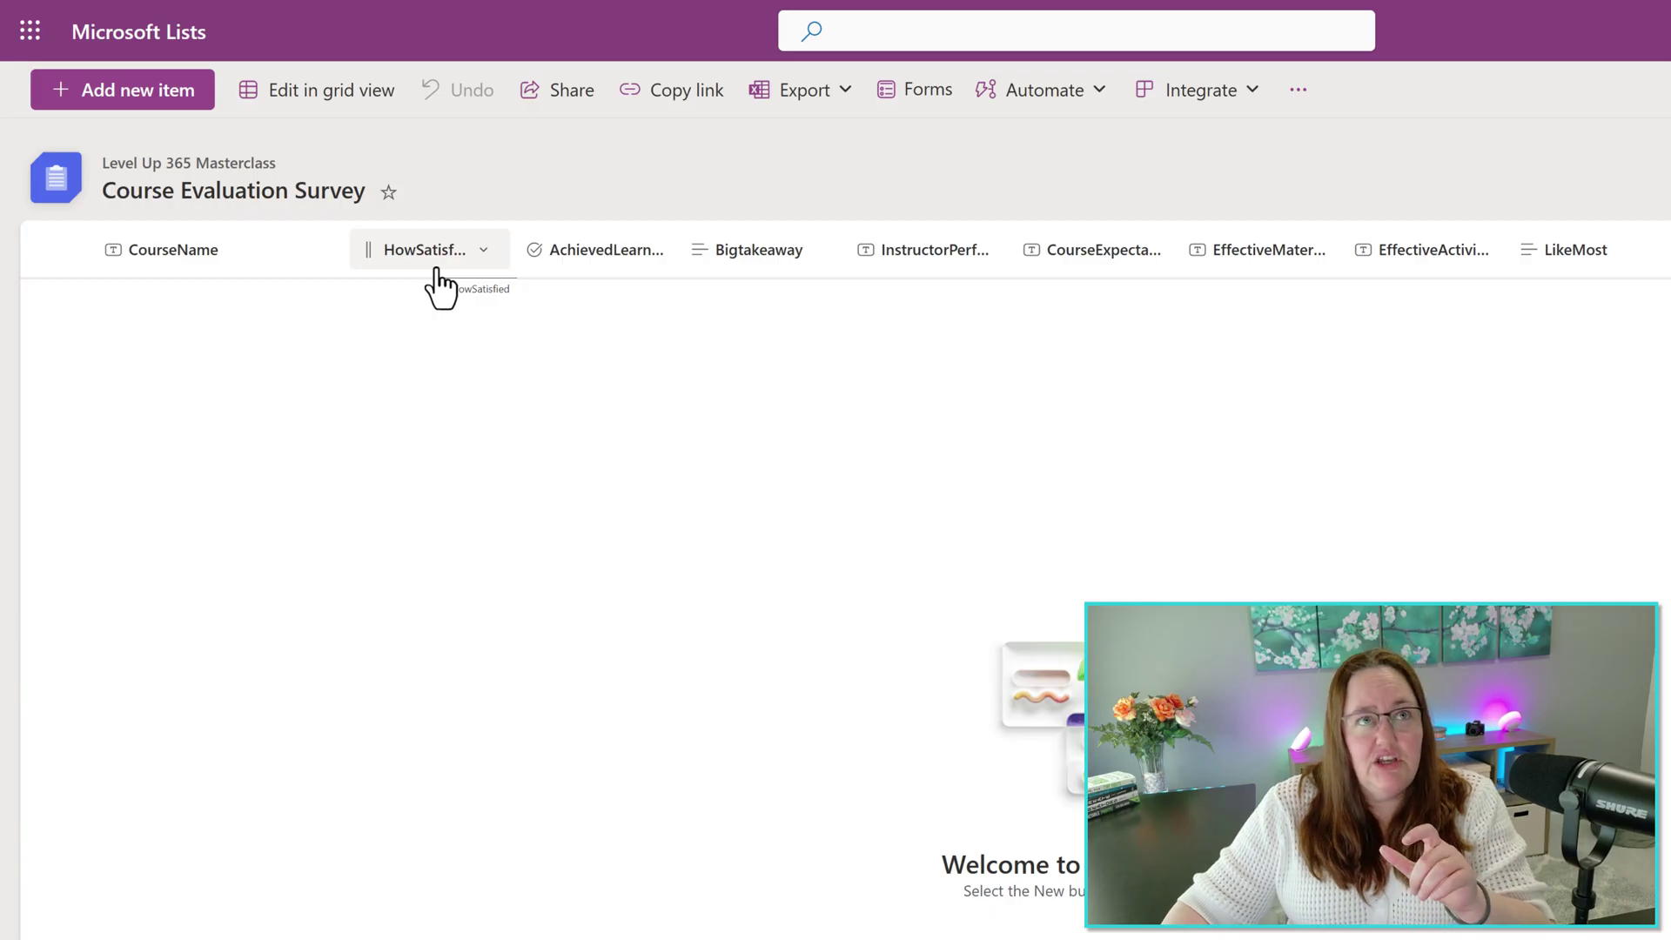
- Edit the AchievedLearnOutcome column's settings and begin its description with the survey question
click(491, 260)
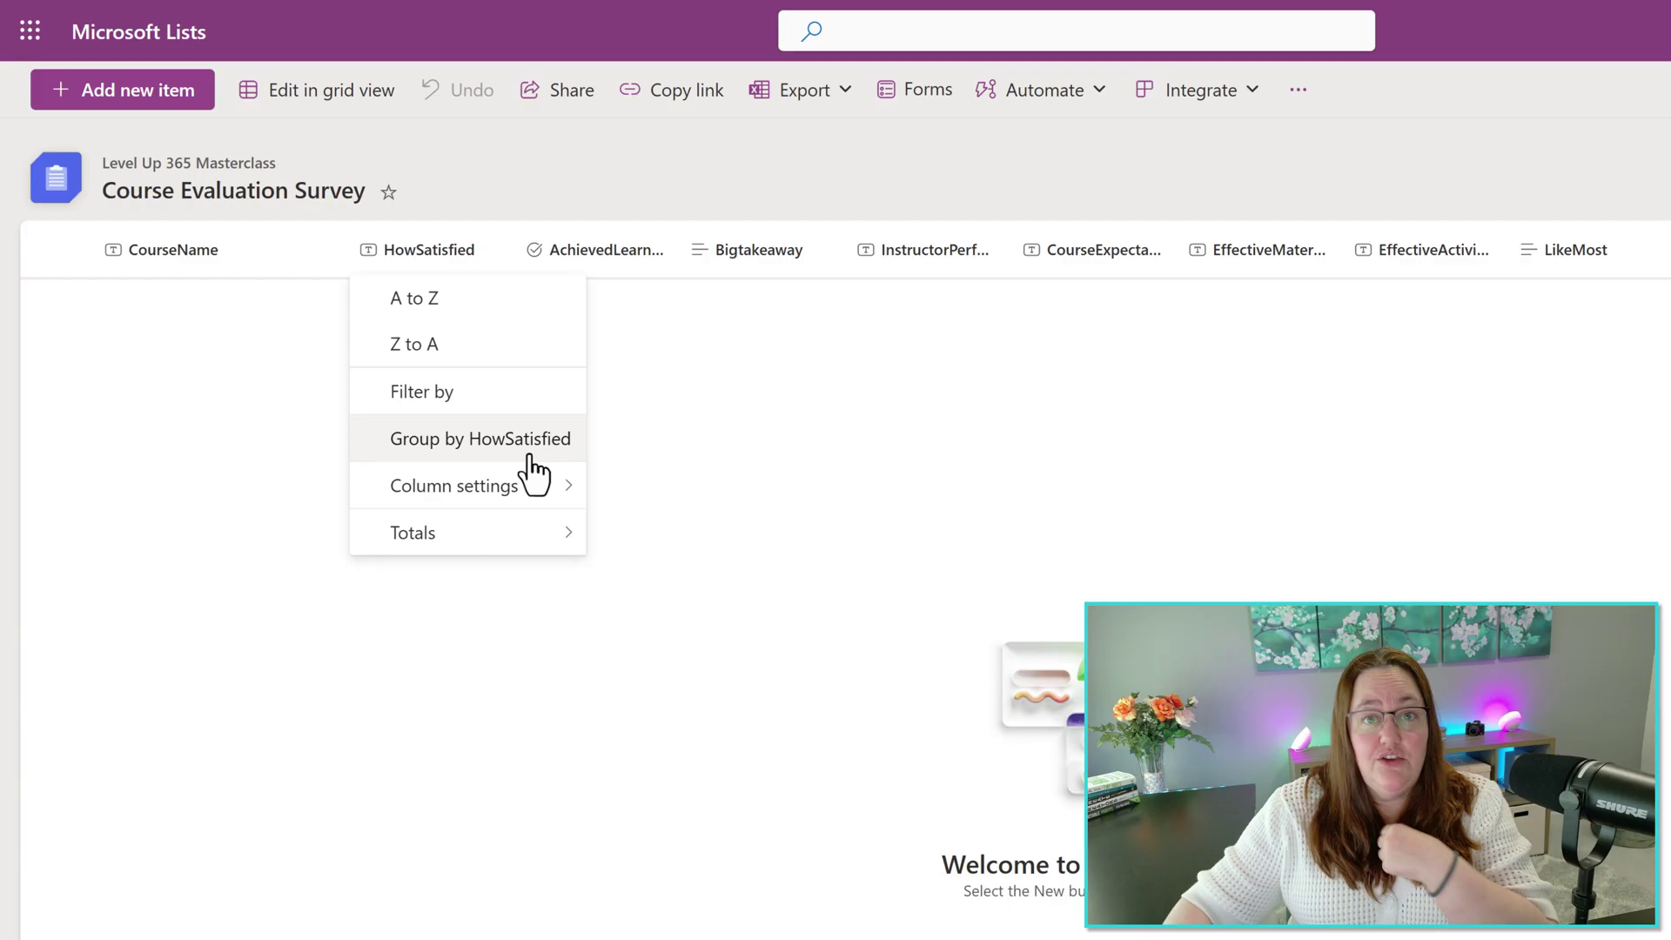
click(602, 250)
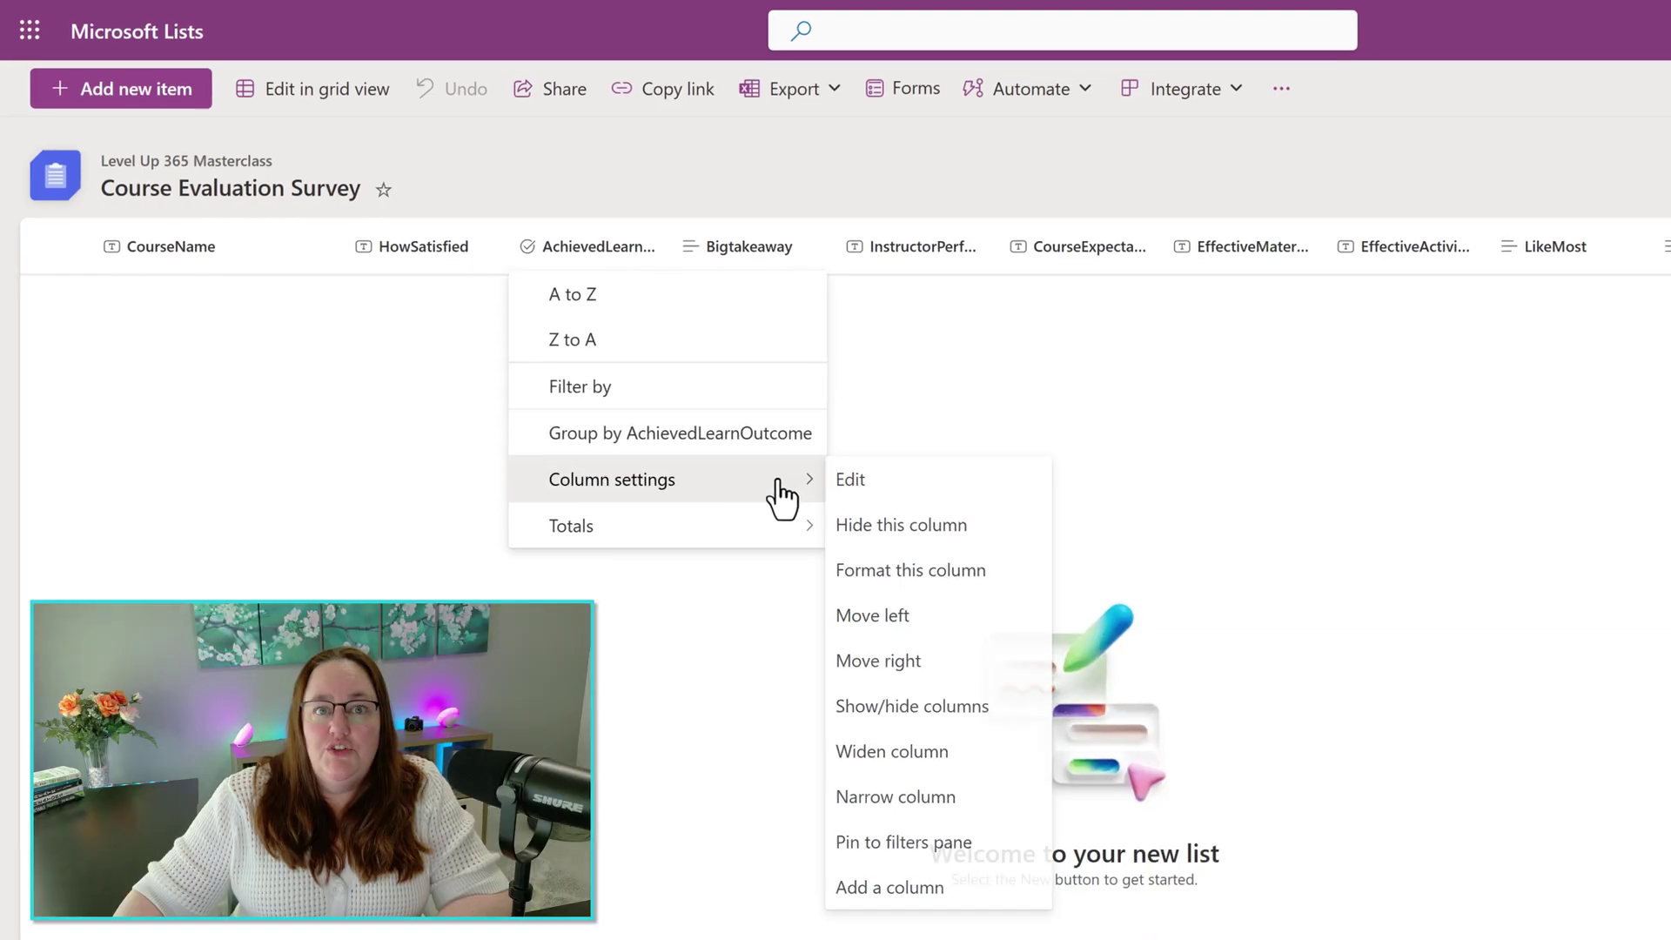
click(699, 401)
click(1462, 198)
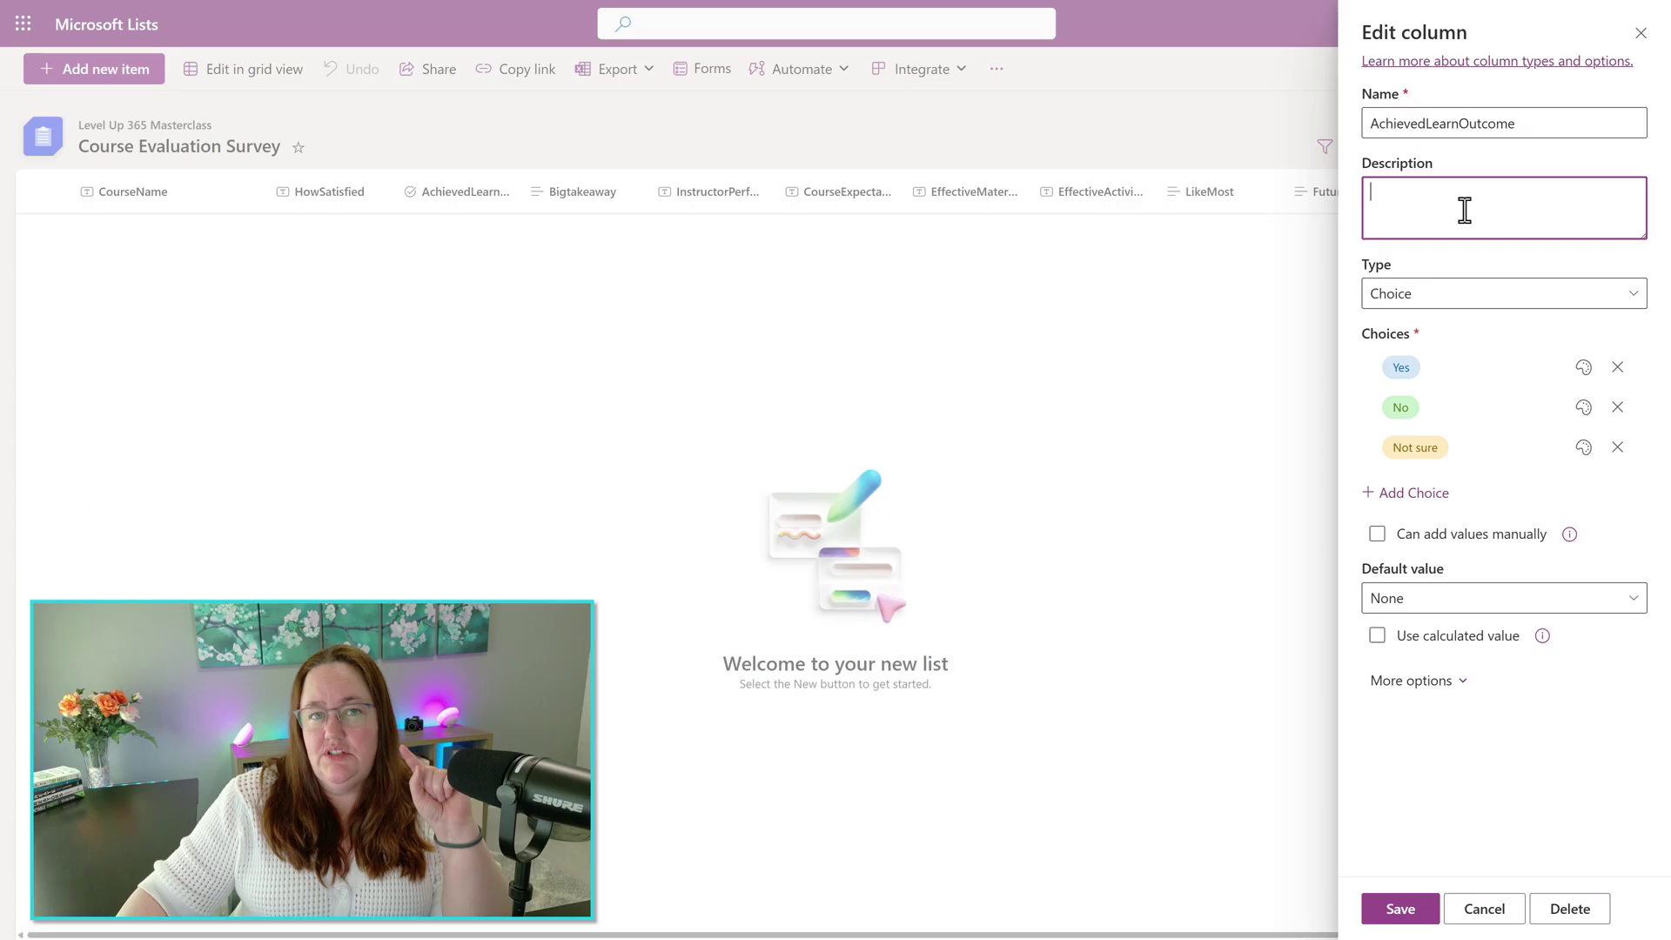
text(Do you feel you achieved your desired learning outcome?)
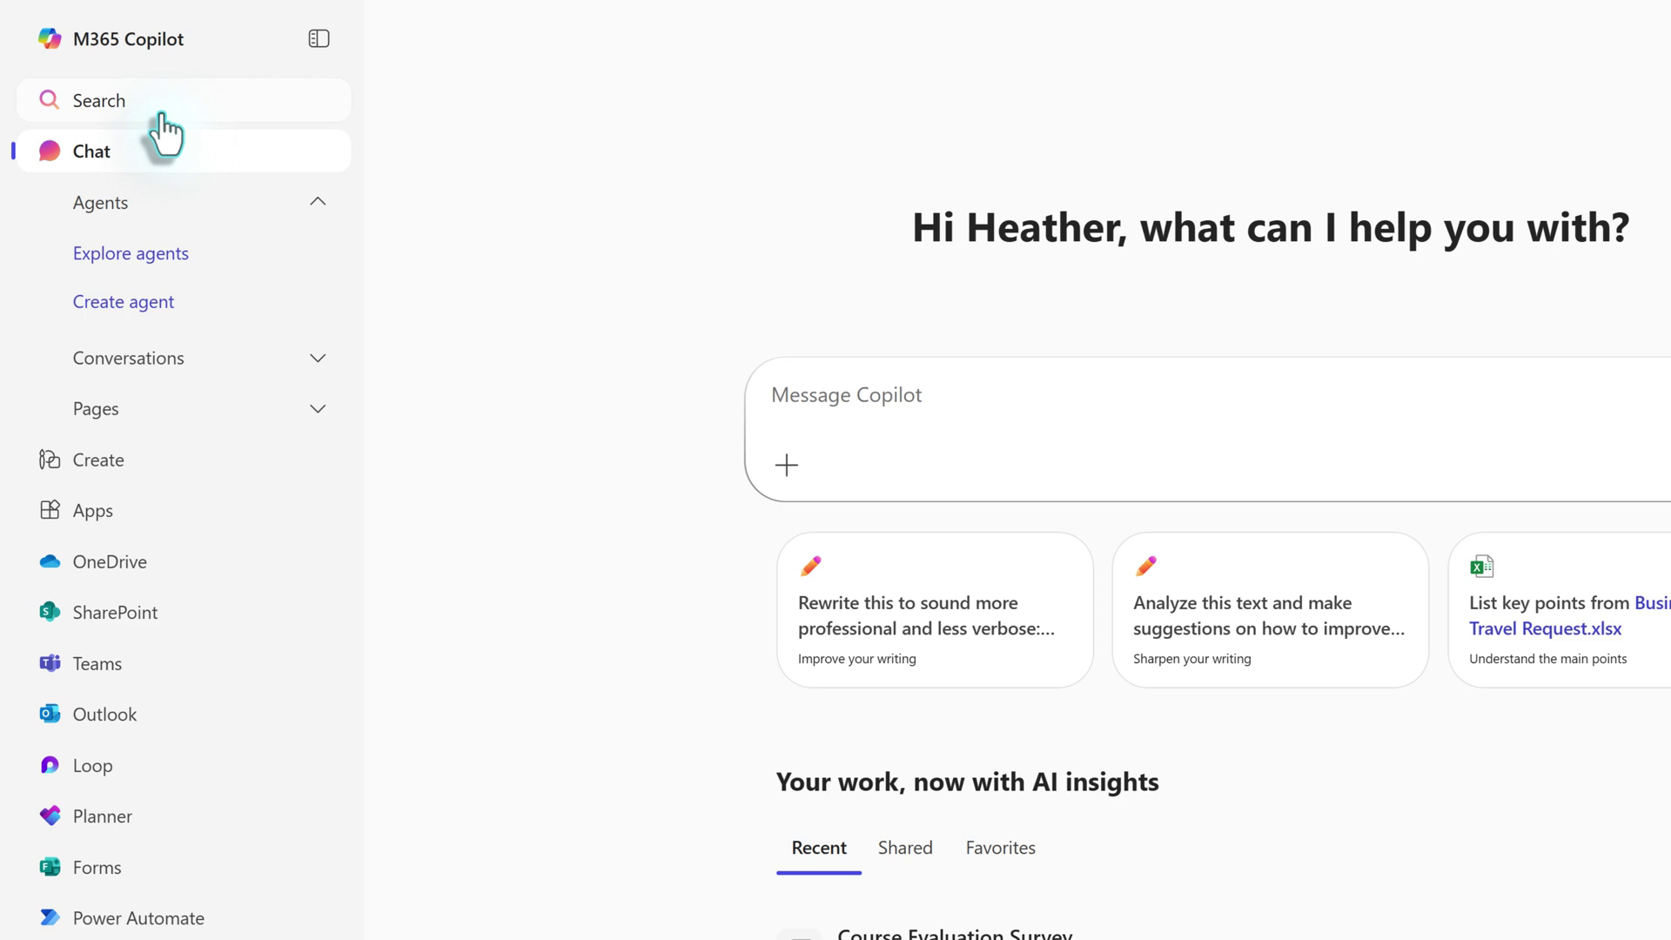
- Show the full list of available apps from the Apps page, including Power Automate
click(92, 530)
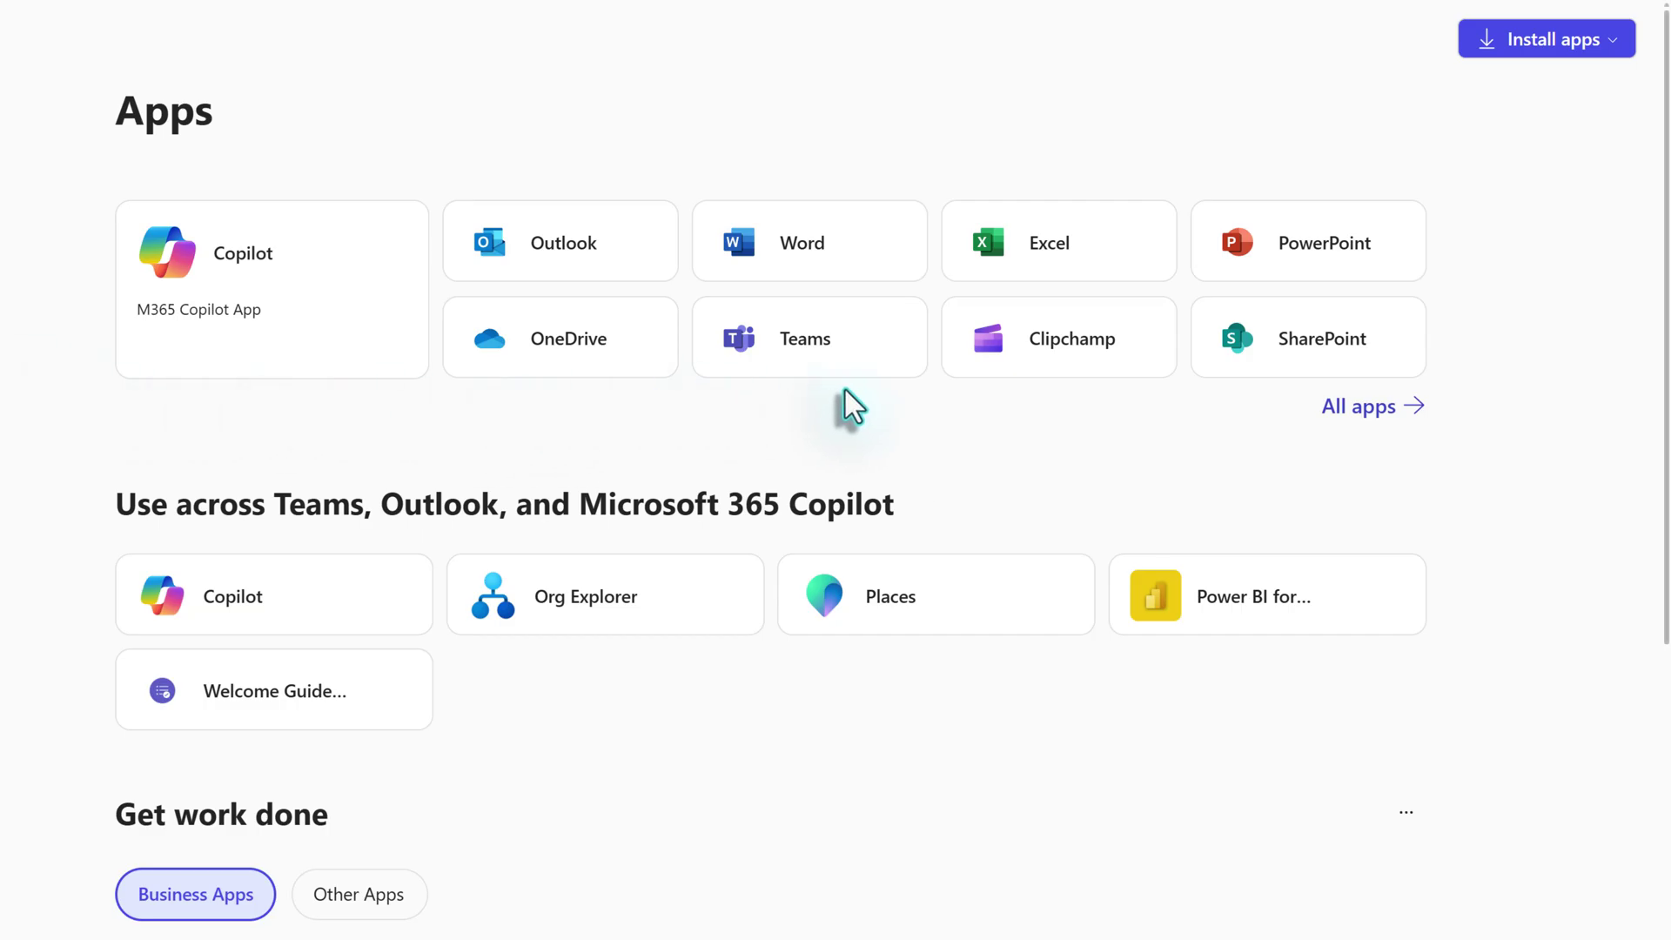
click(1358, 408)
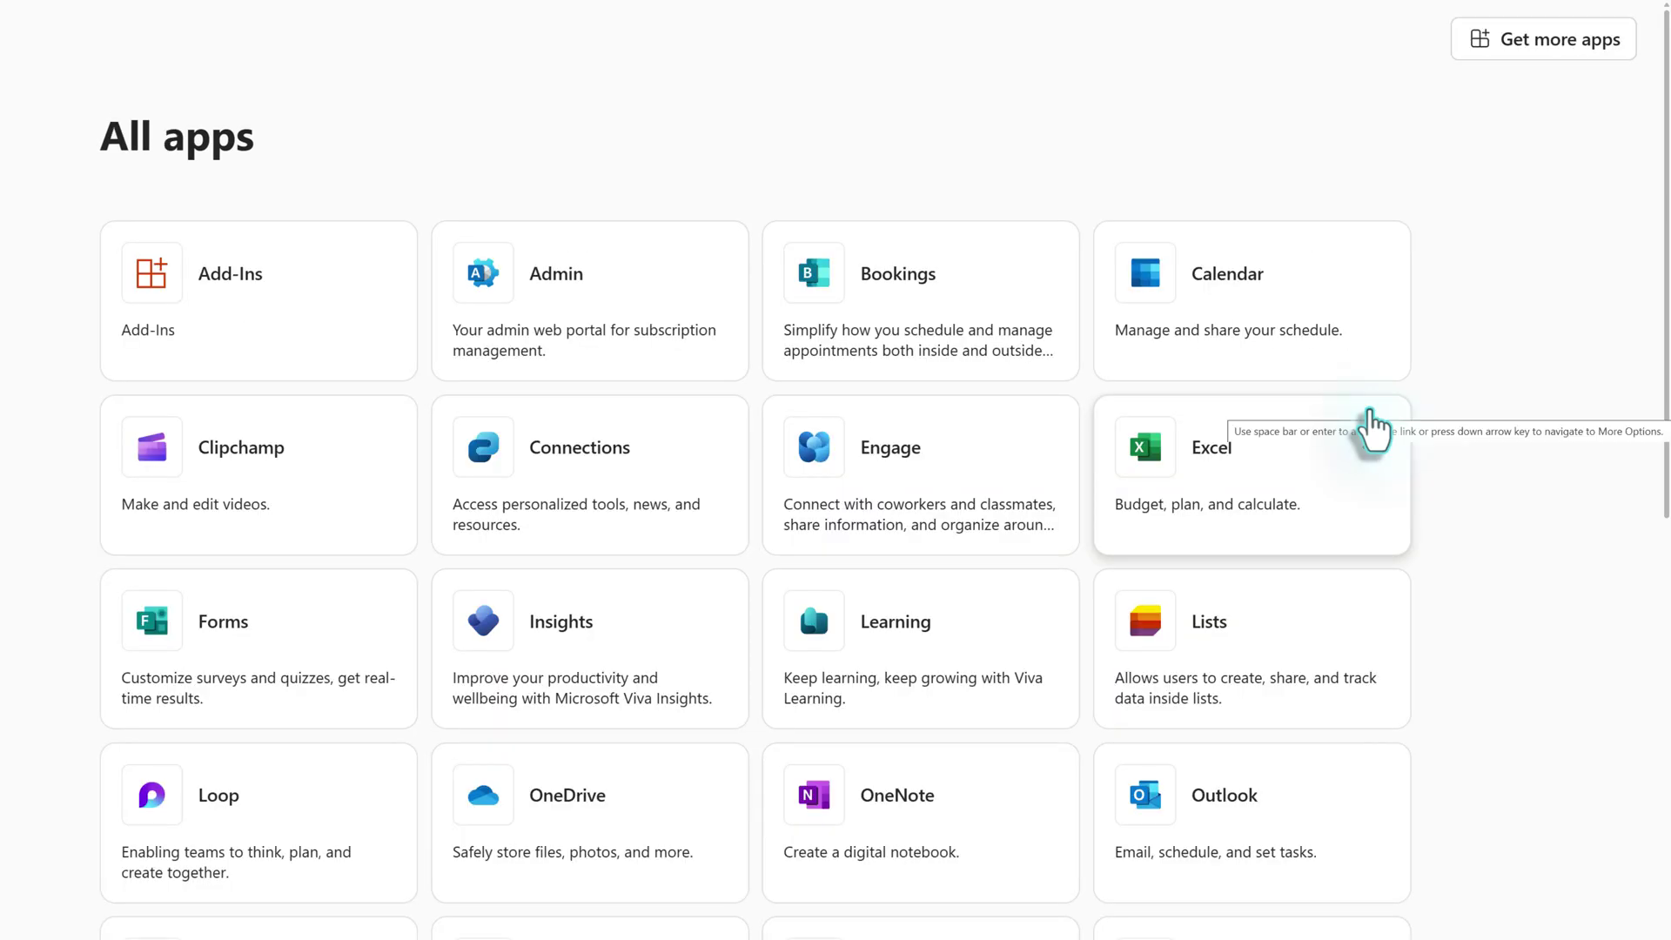
scroll(1121, 891, down, 1)
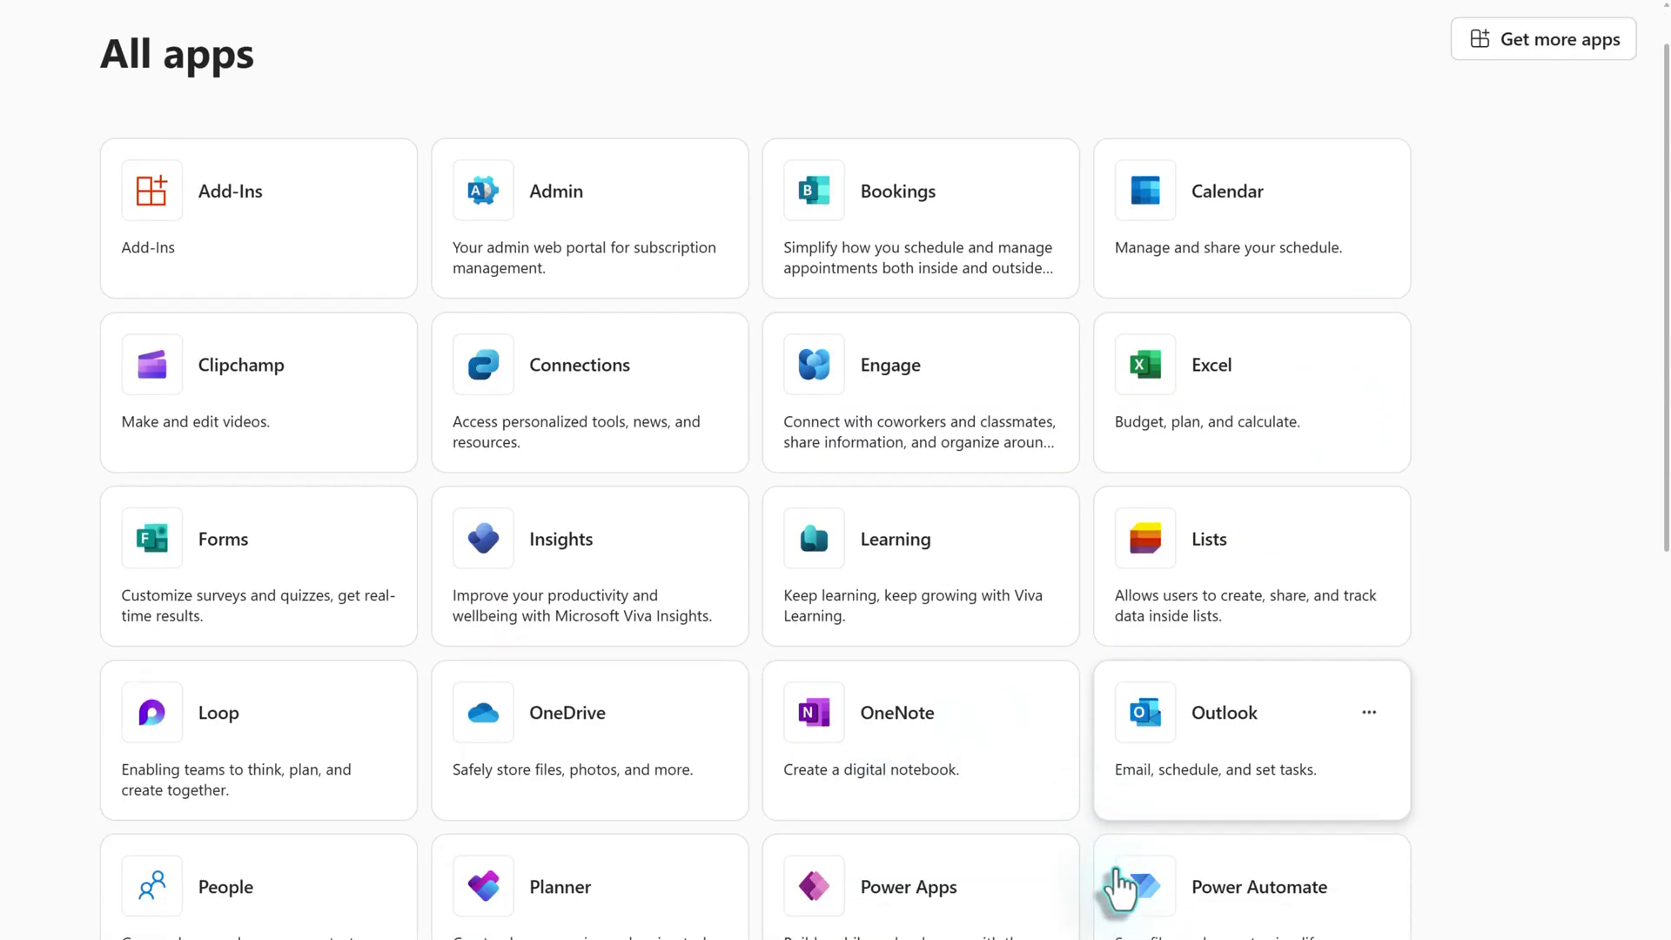
scroll(1120, 892, down, 2)
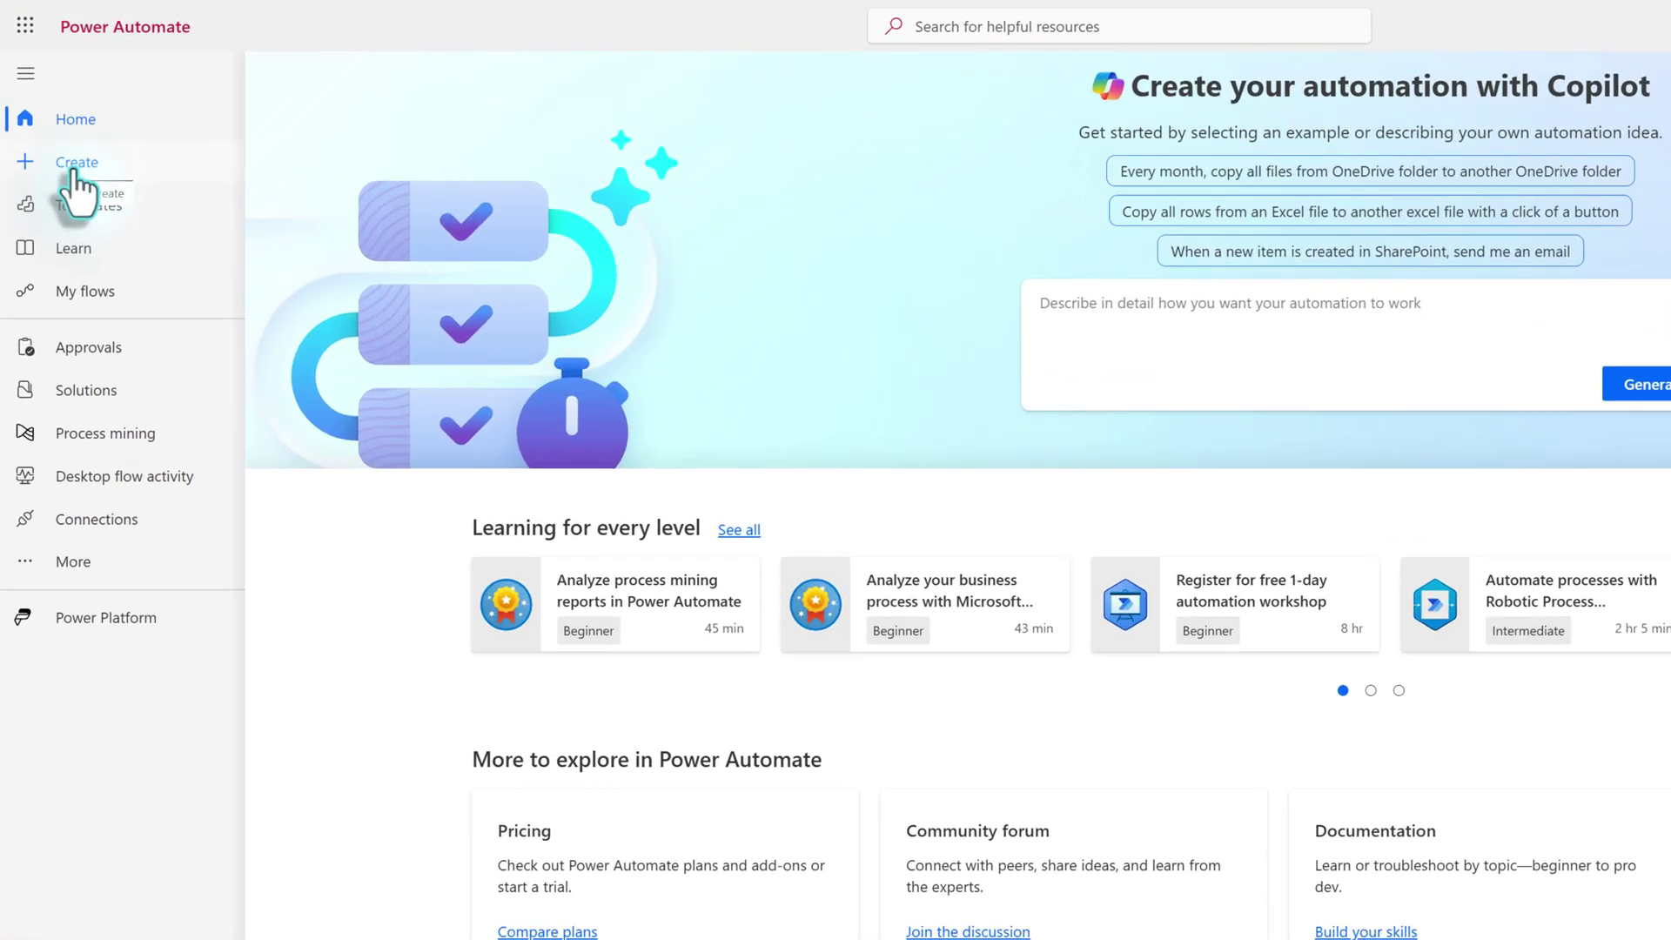
- Start a new flow from the Create page
click(49, 115)
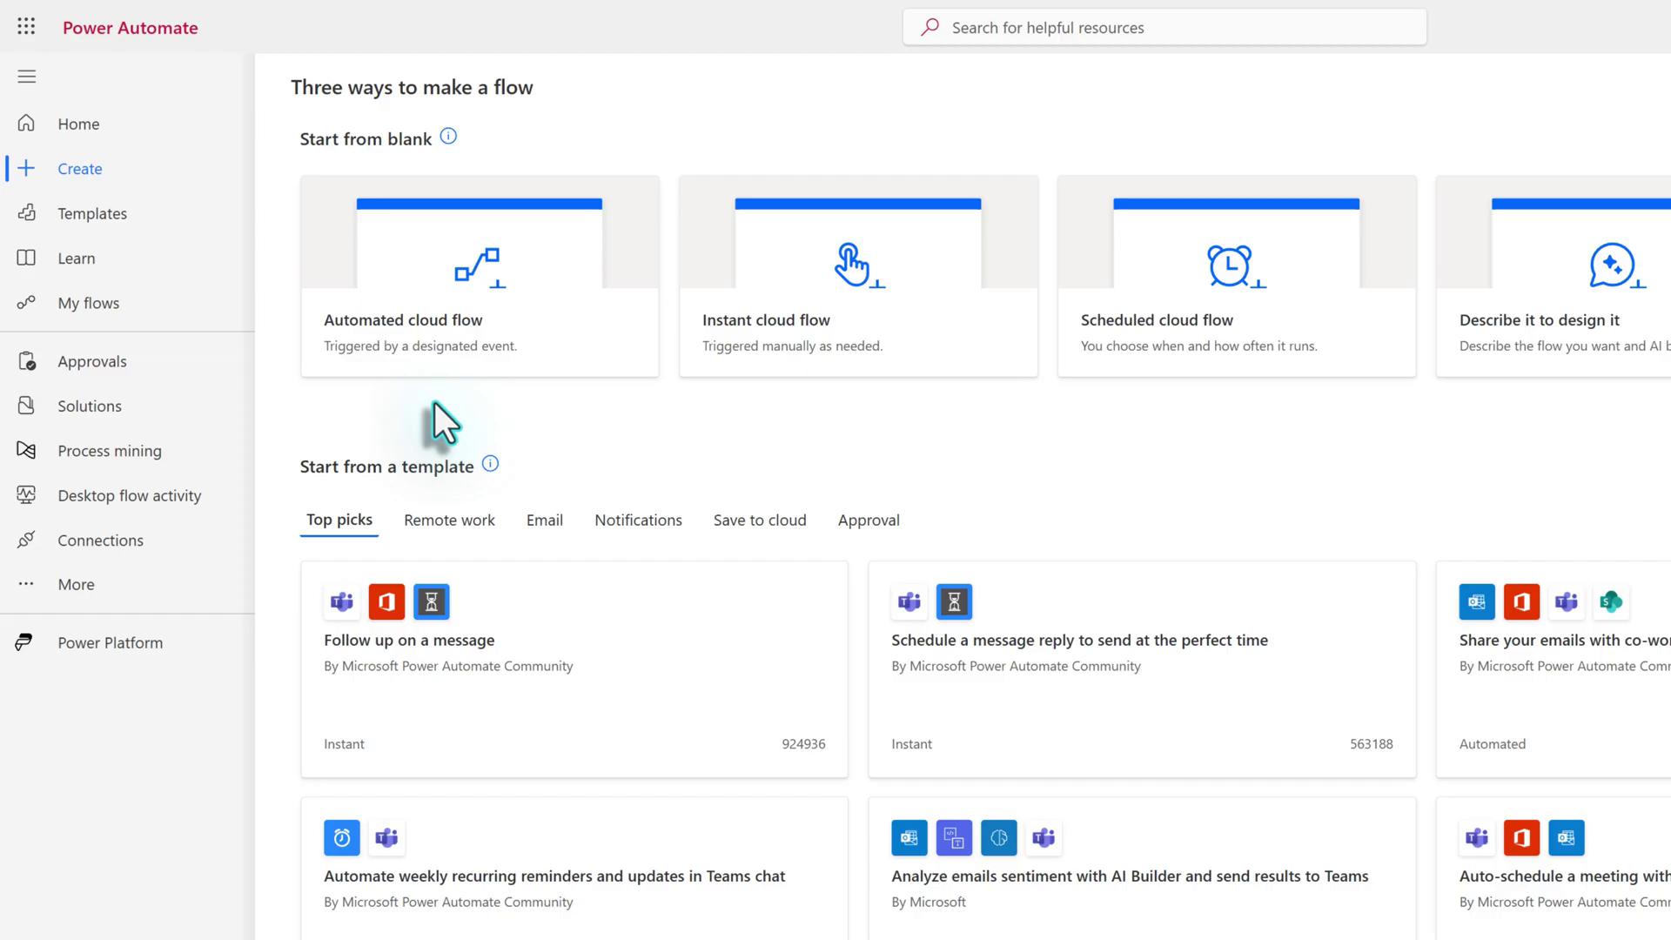
- Create an automated cloud flow named Course Evaluation Survey with the Forms new-response trigger
click(616, 344)
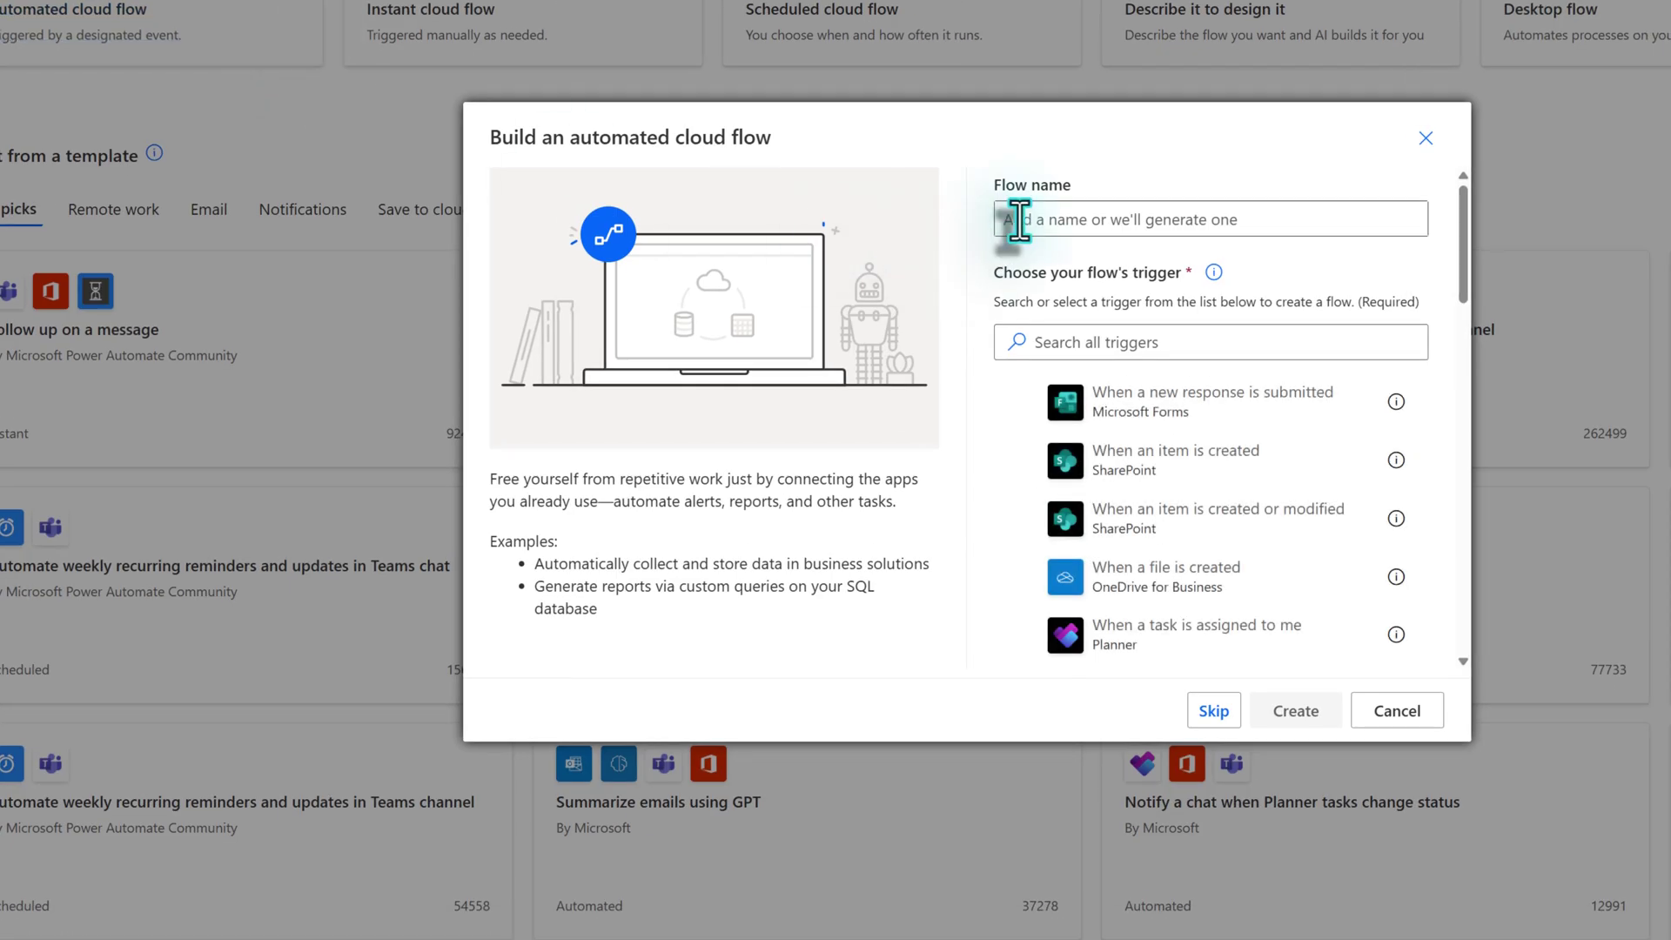
click(1017, 217)
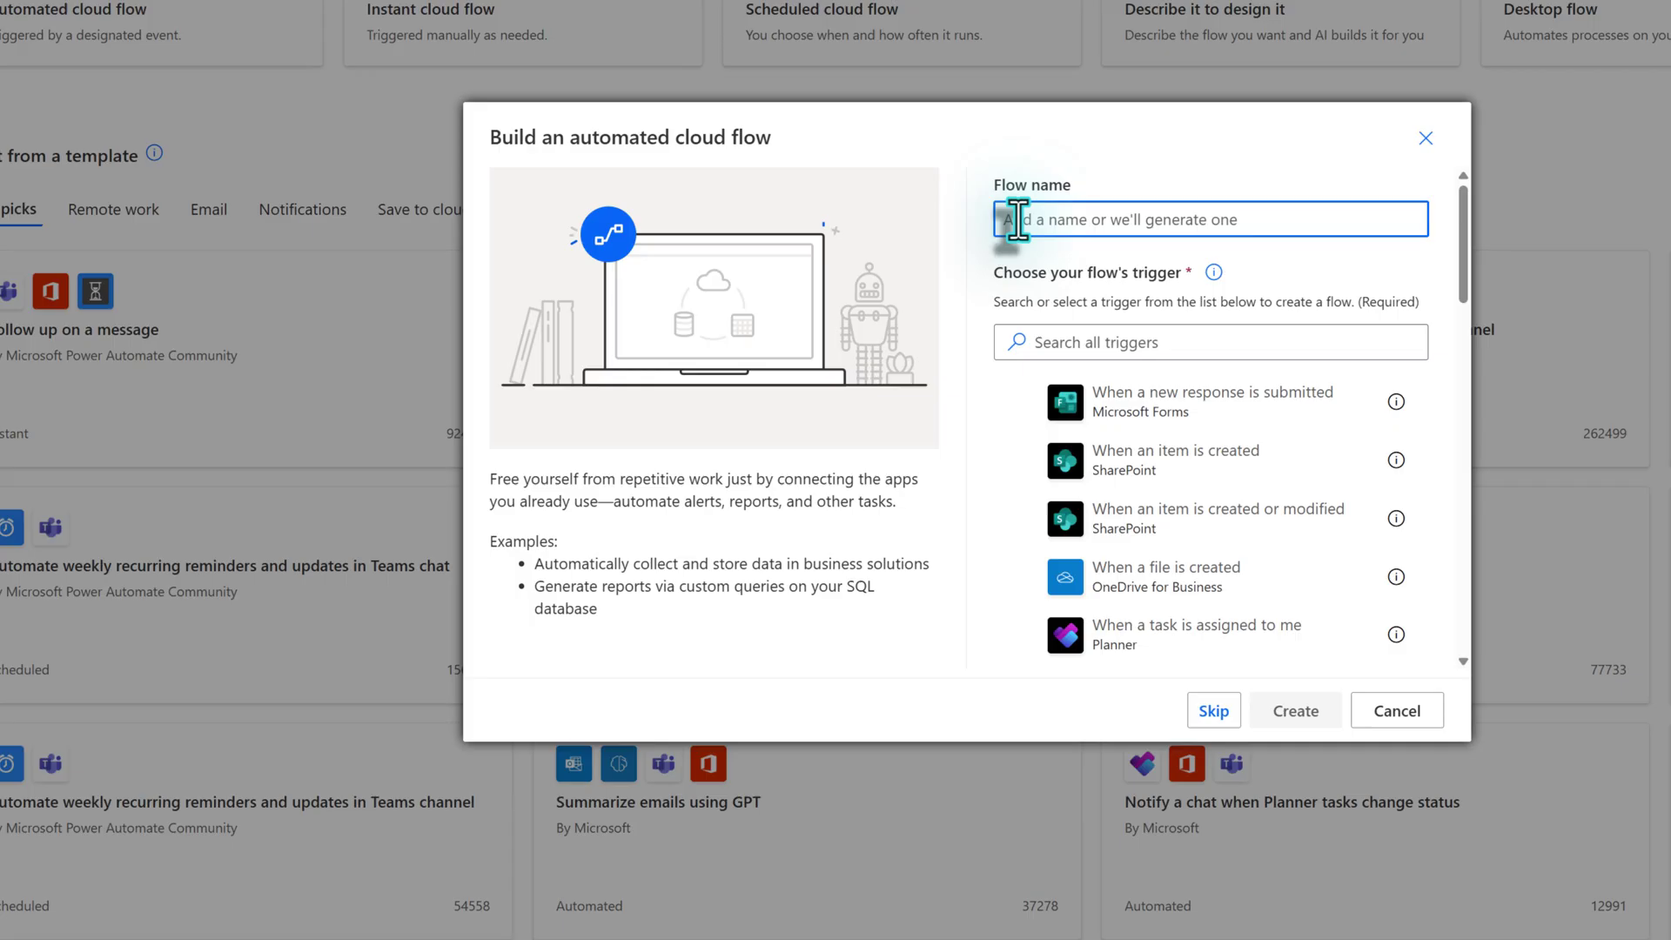
text(Course Evaluation Survey)
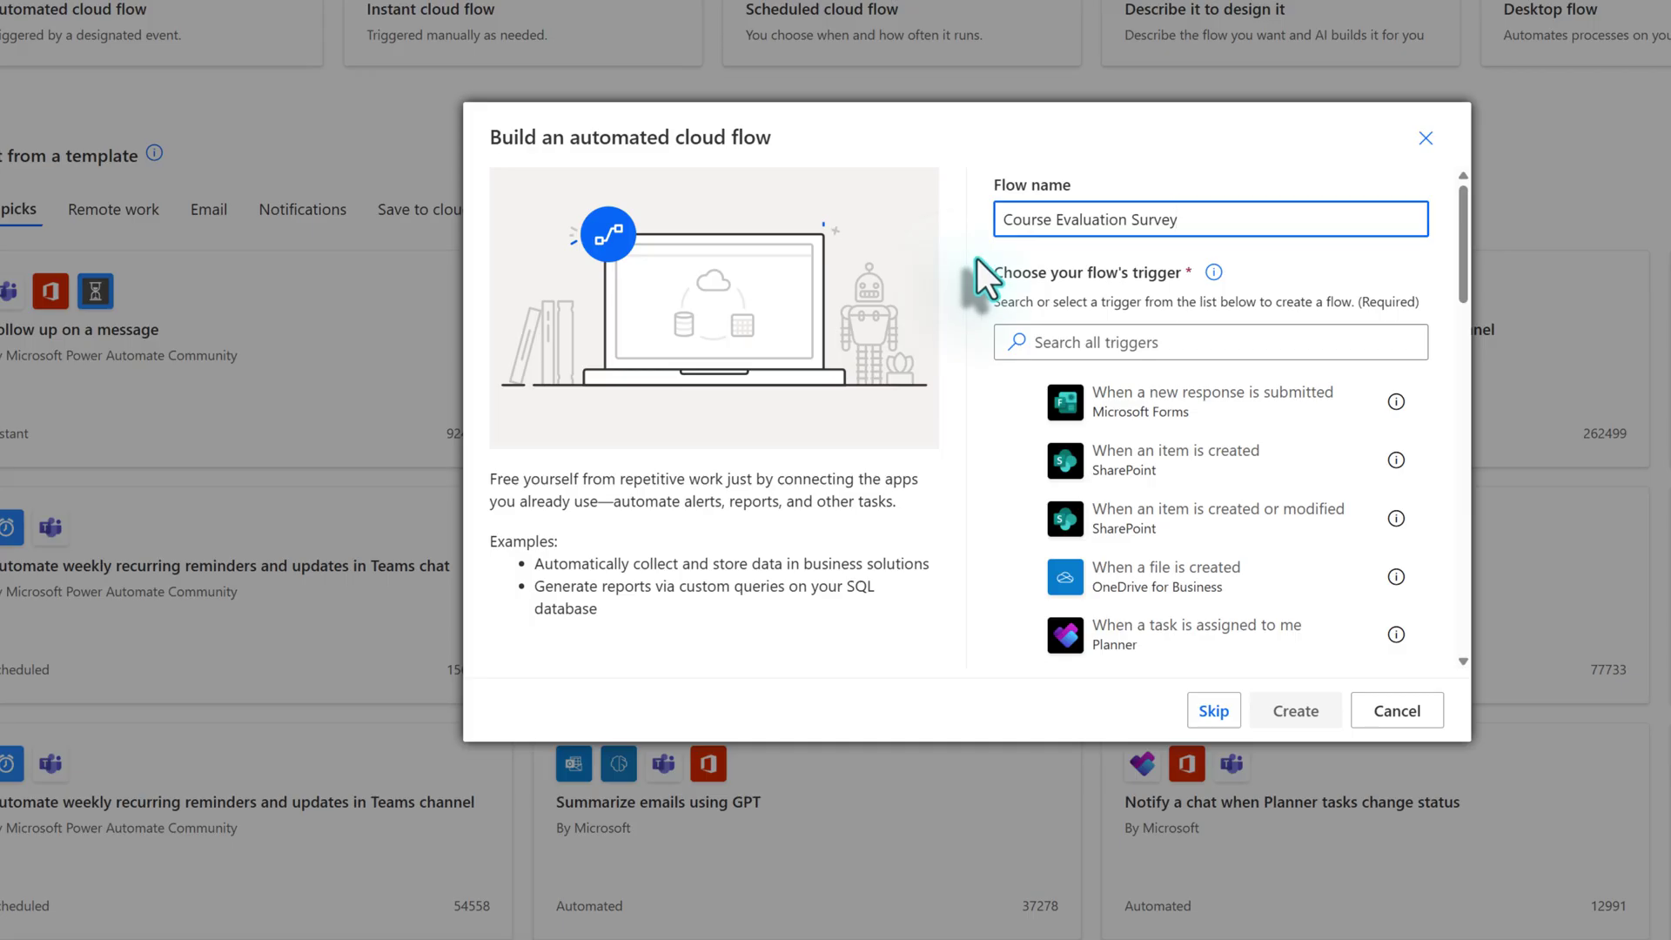
click(1031, 346)
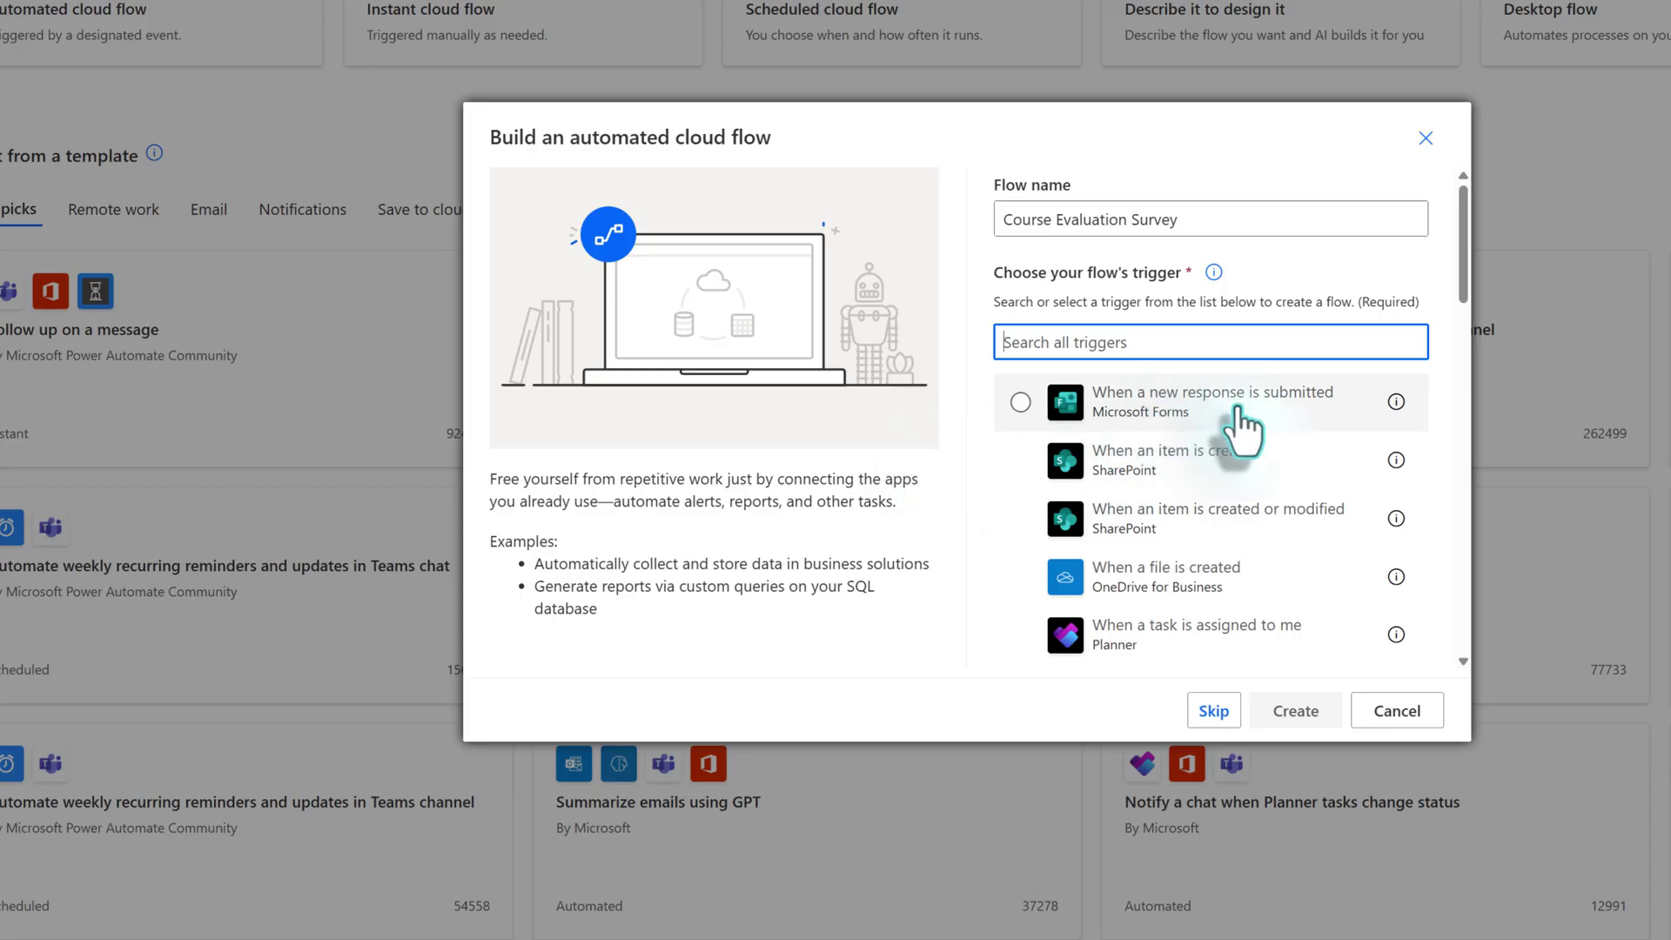
click(1018, 406)
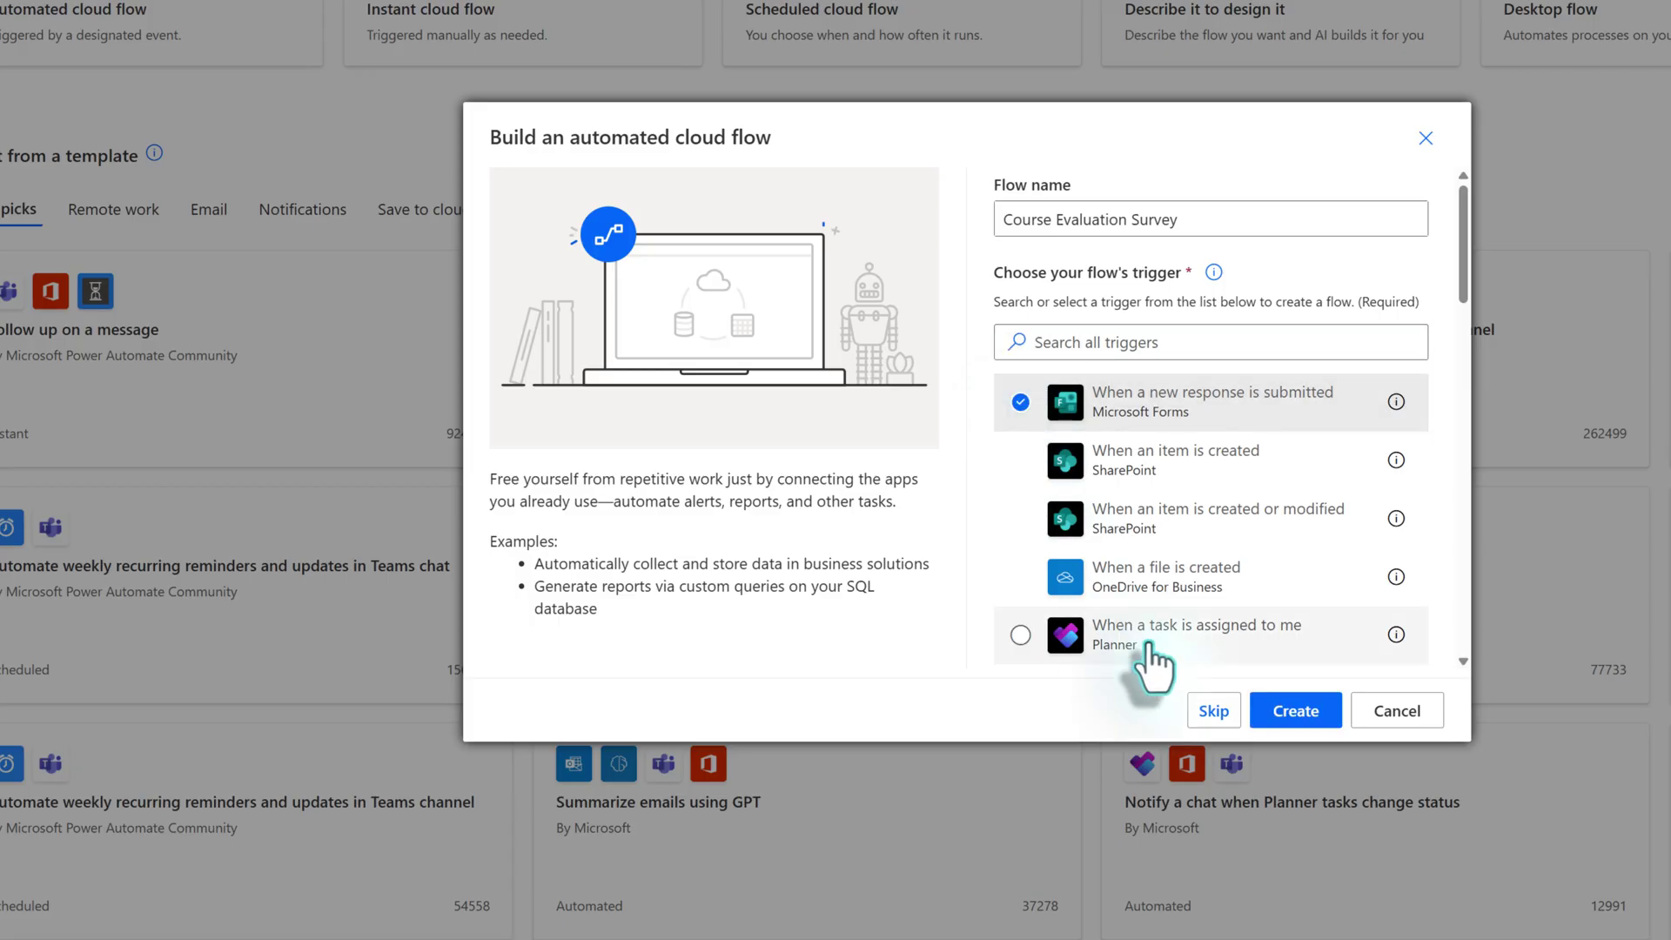
click(1290, 718)
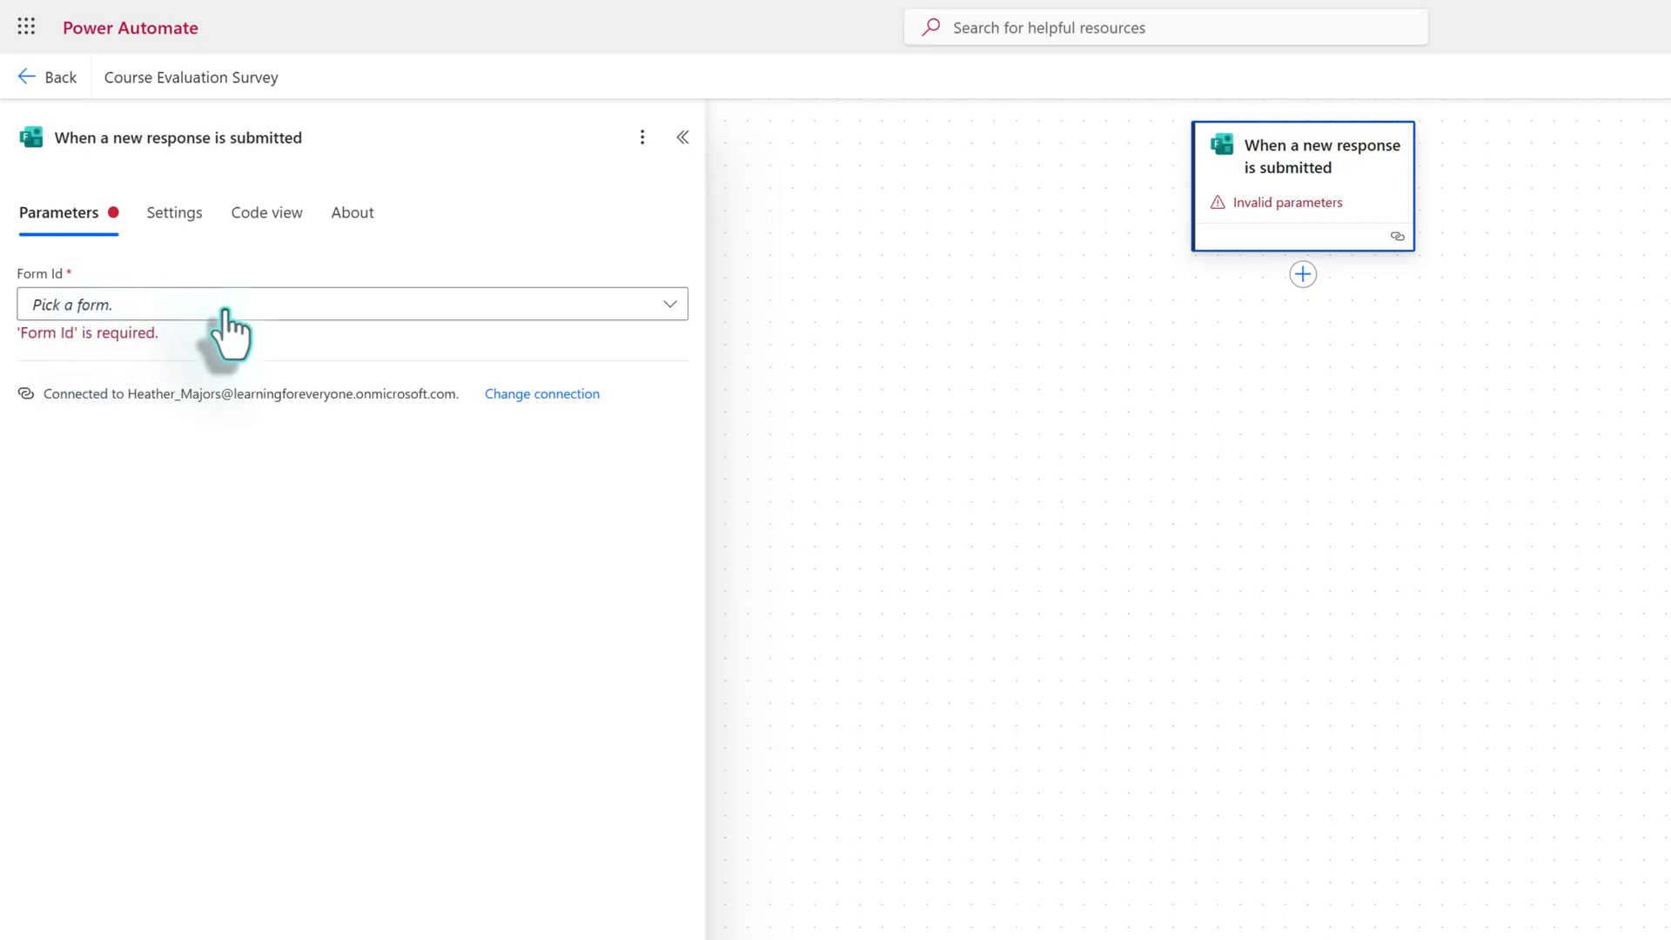
- Set the trigger's Form Id to a custom value by pasting the survey's form ID
click(227, 314)
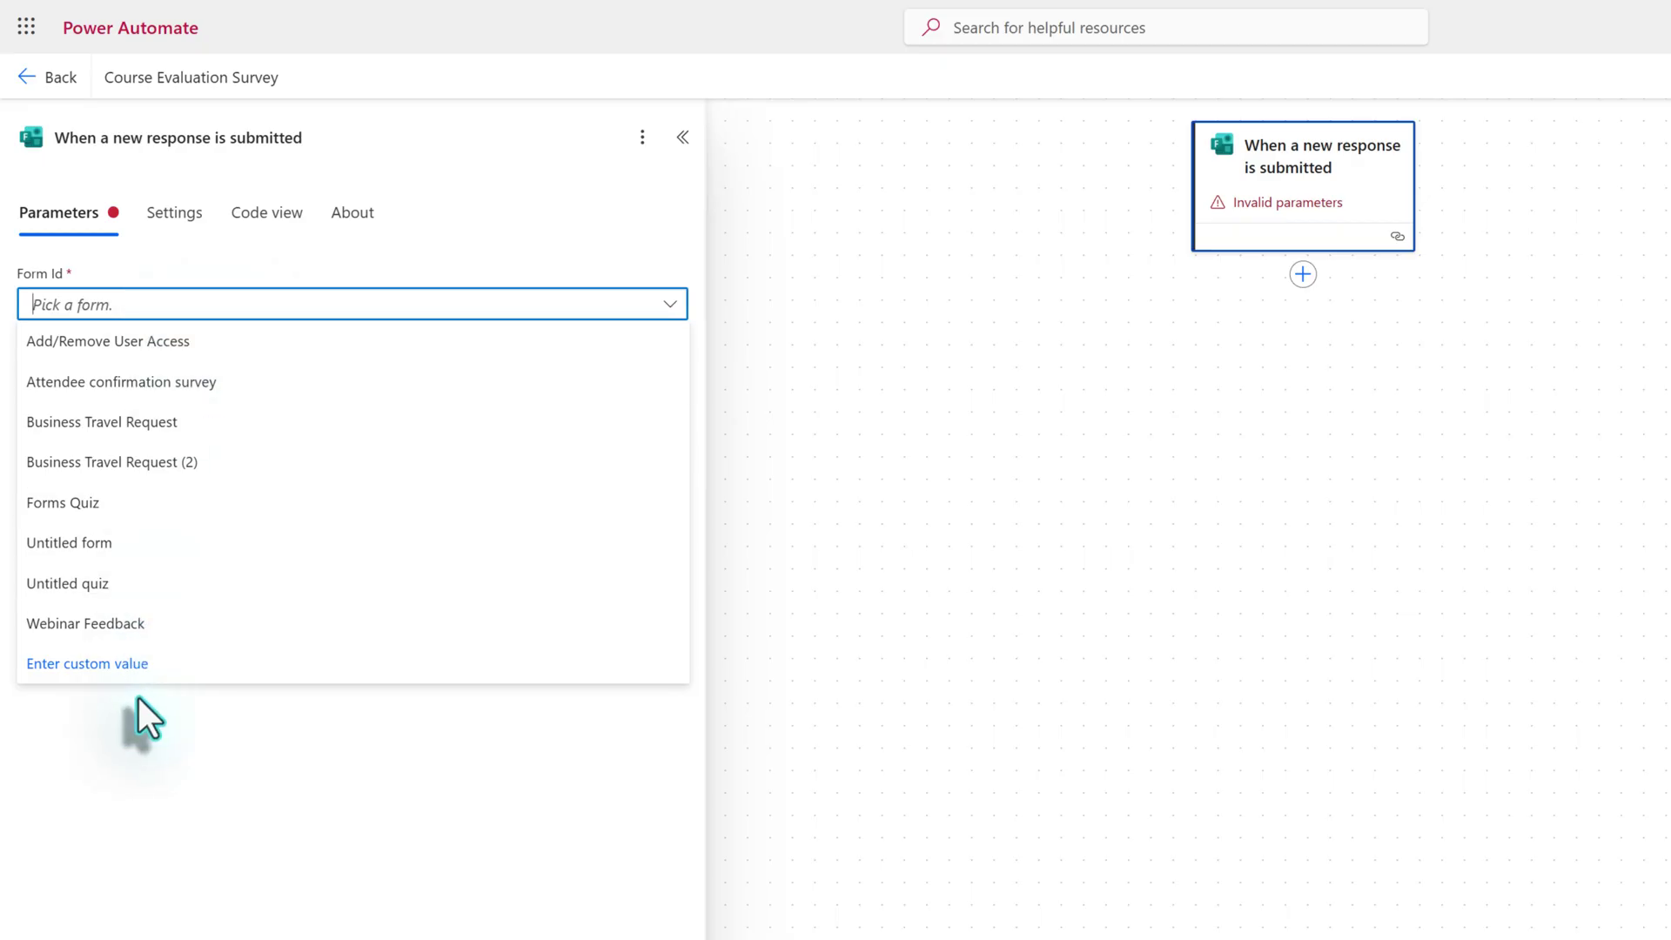
click(130, 666)
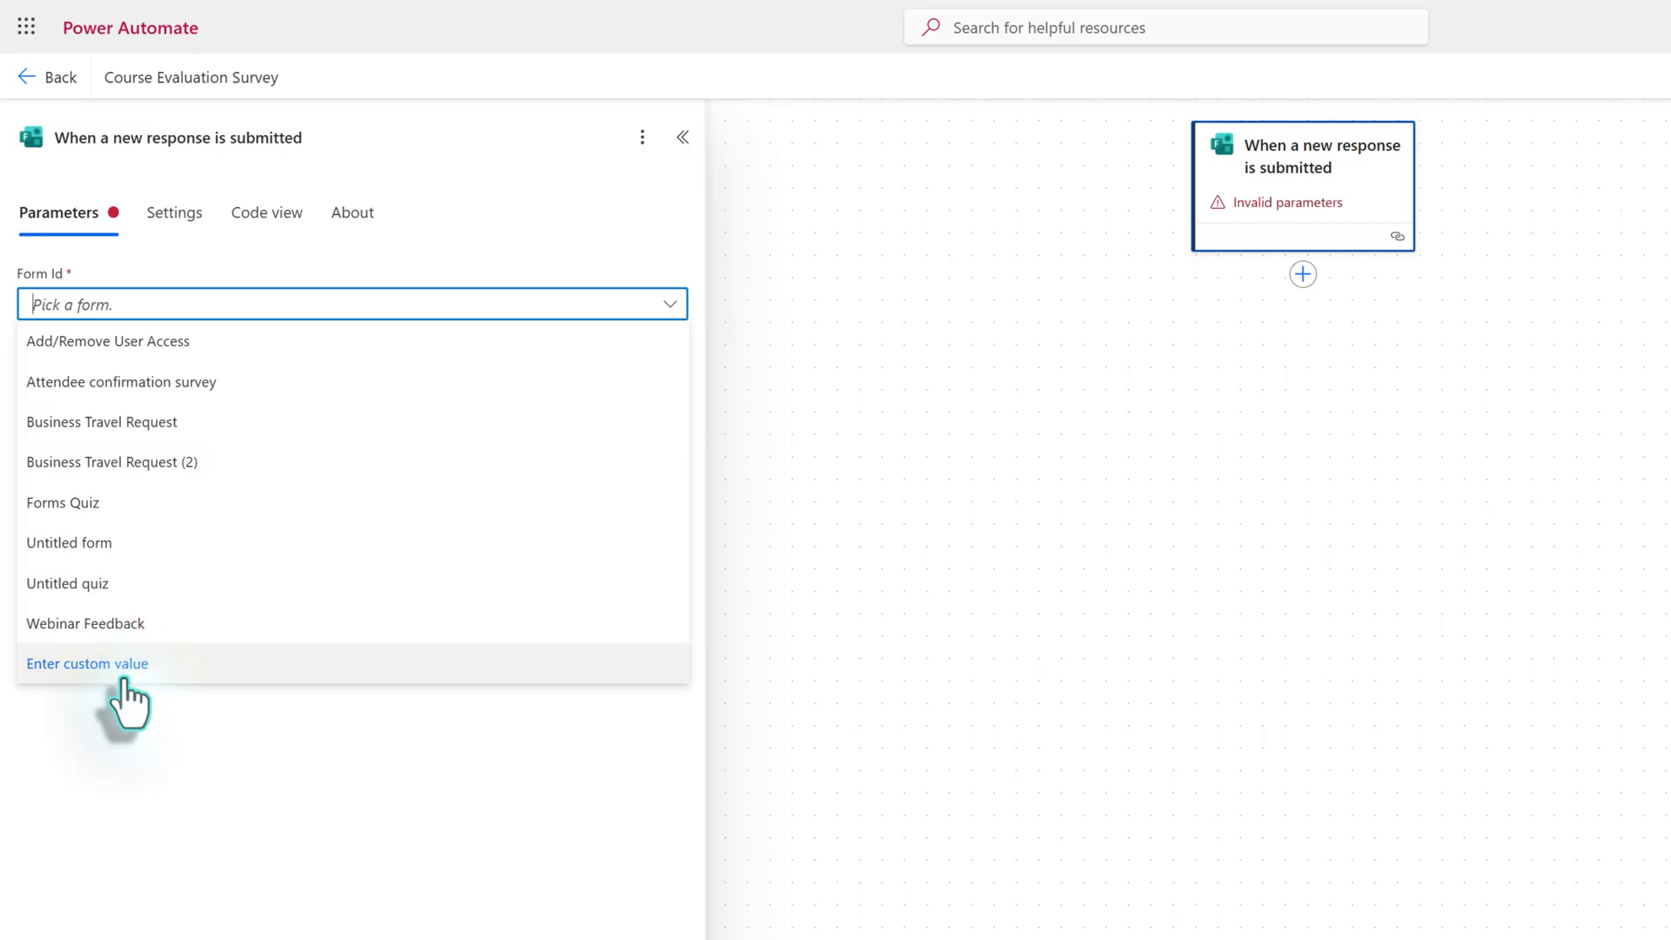
key(ctrl+v)
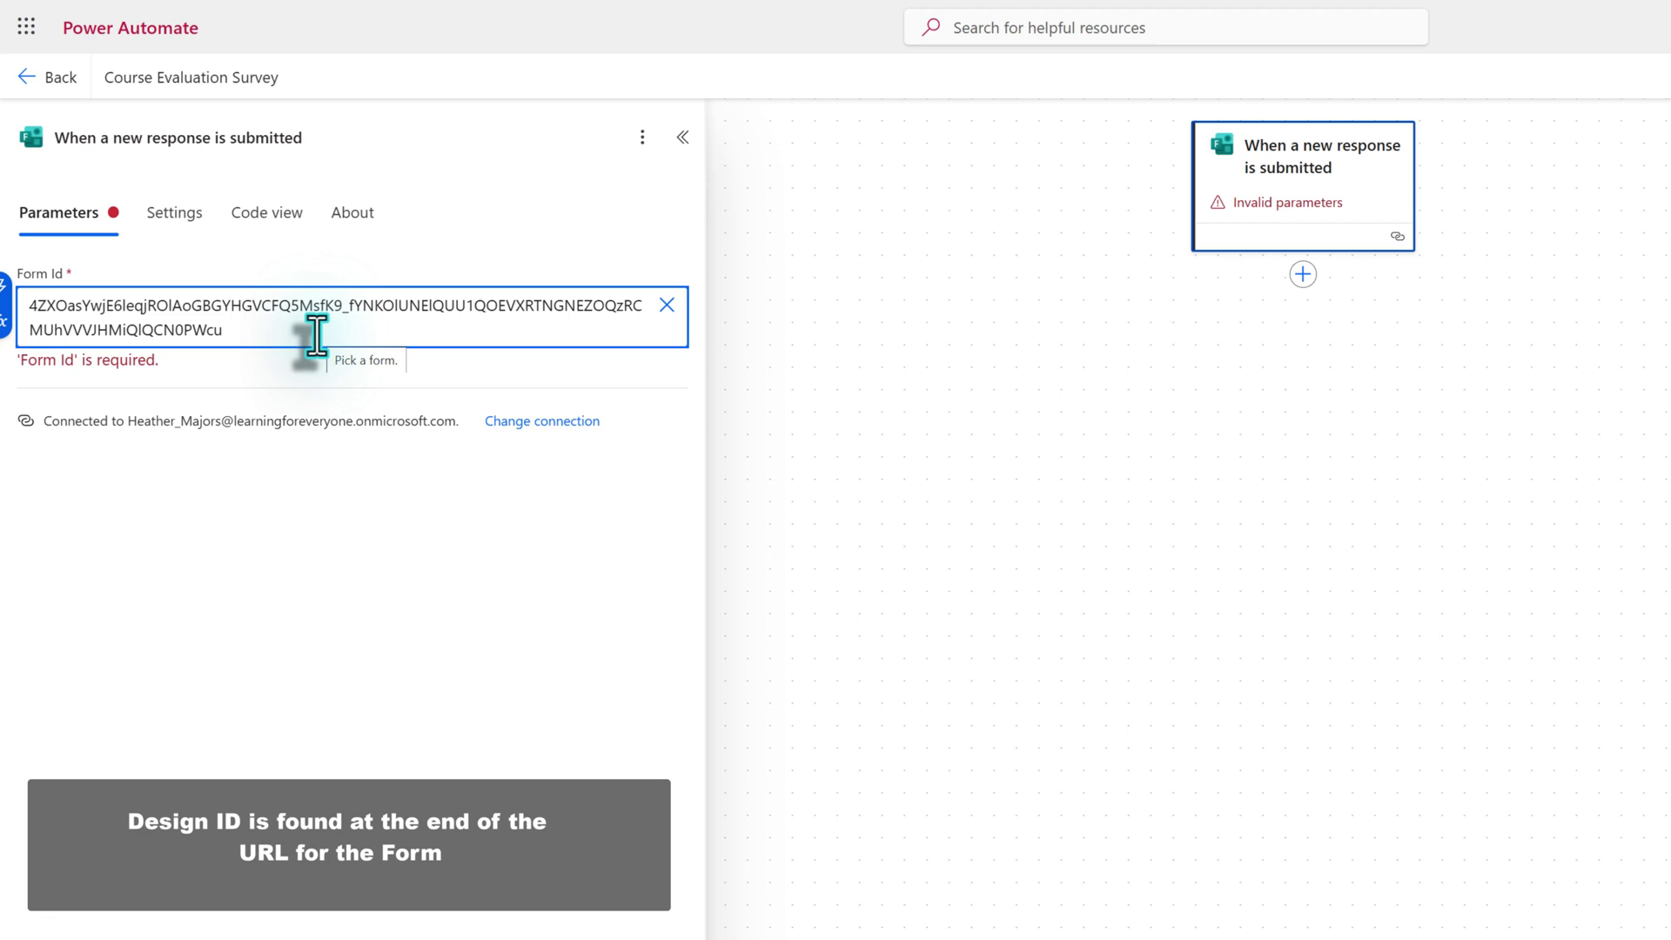
click(321, 373)
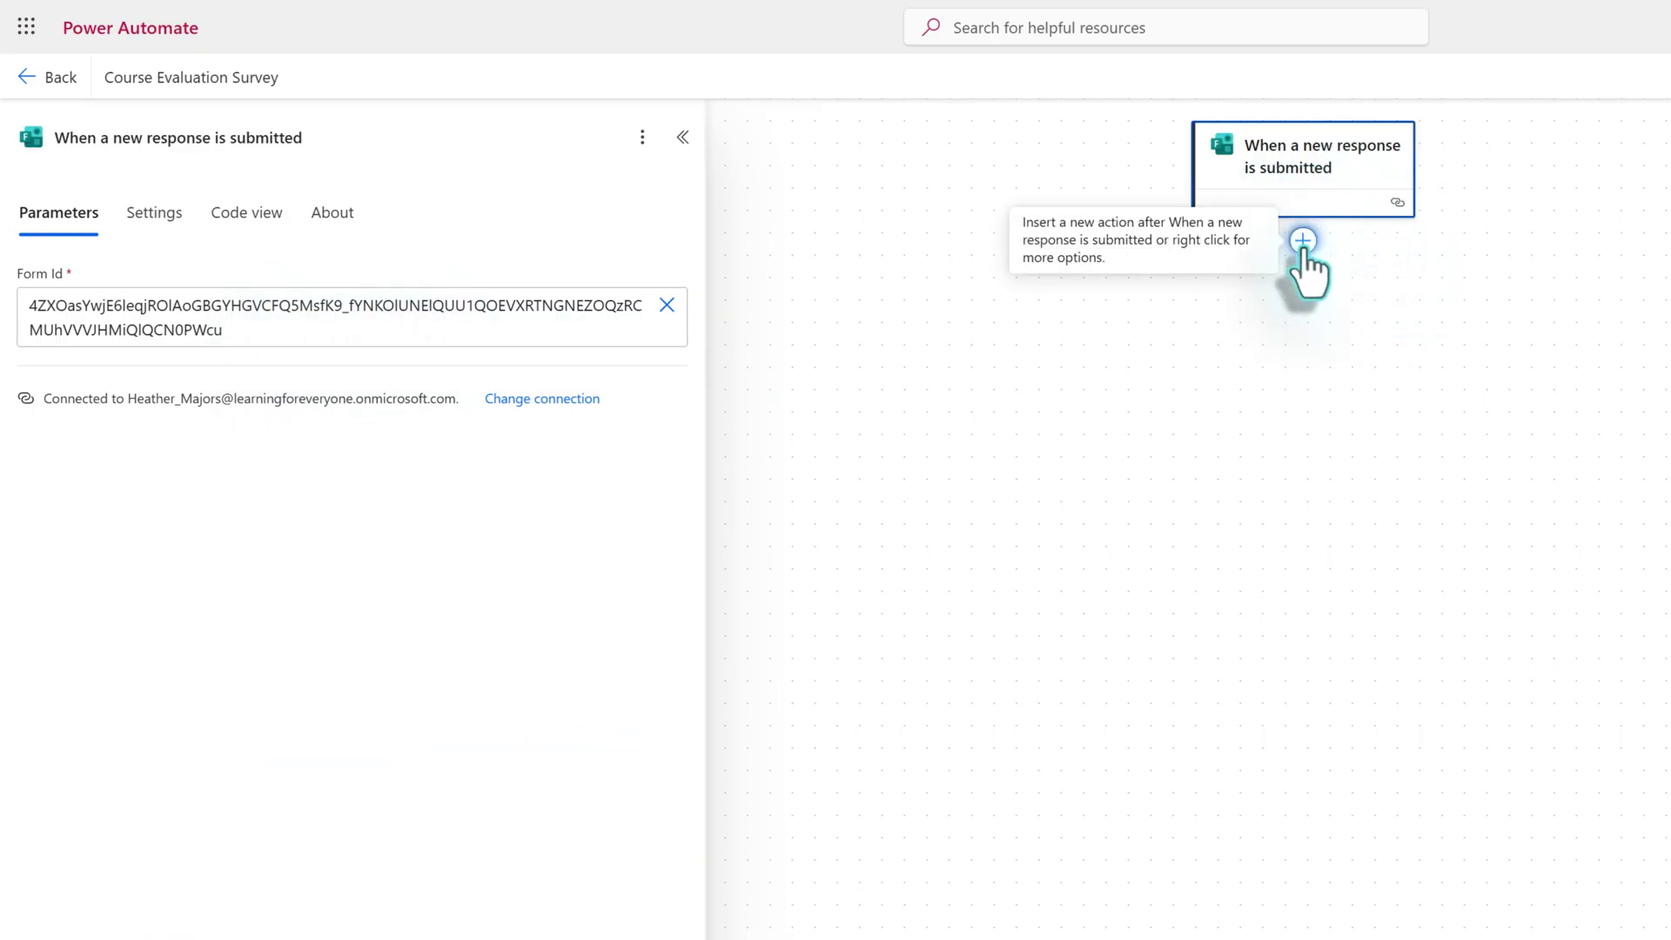
- Add an action after the trigger and search the catalogue for Forms
click(1303, 243)
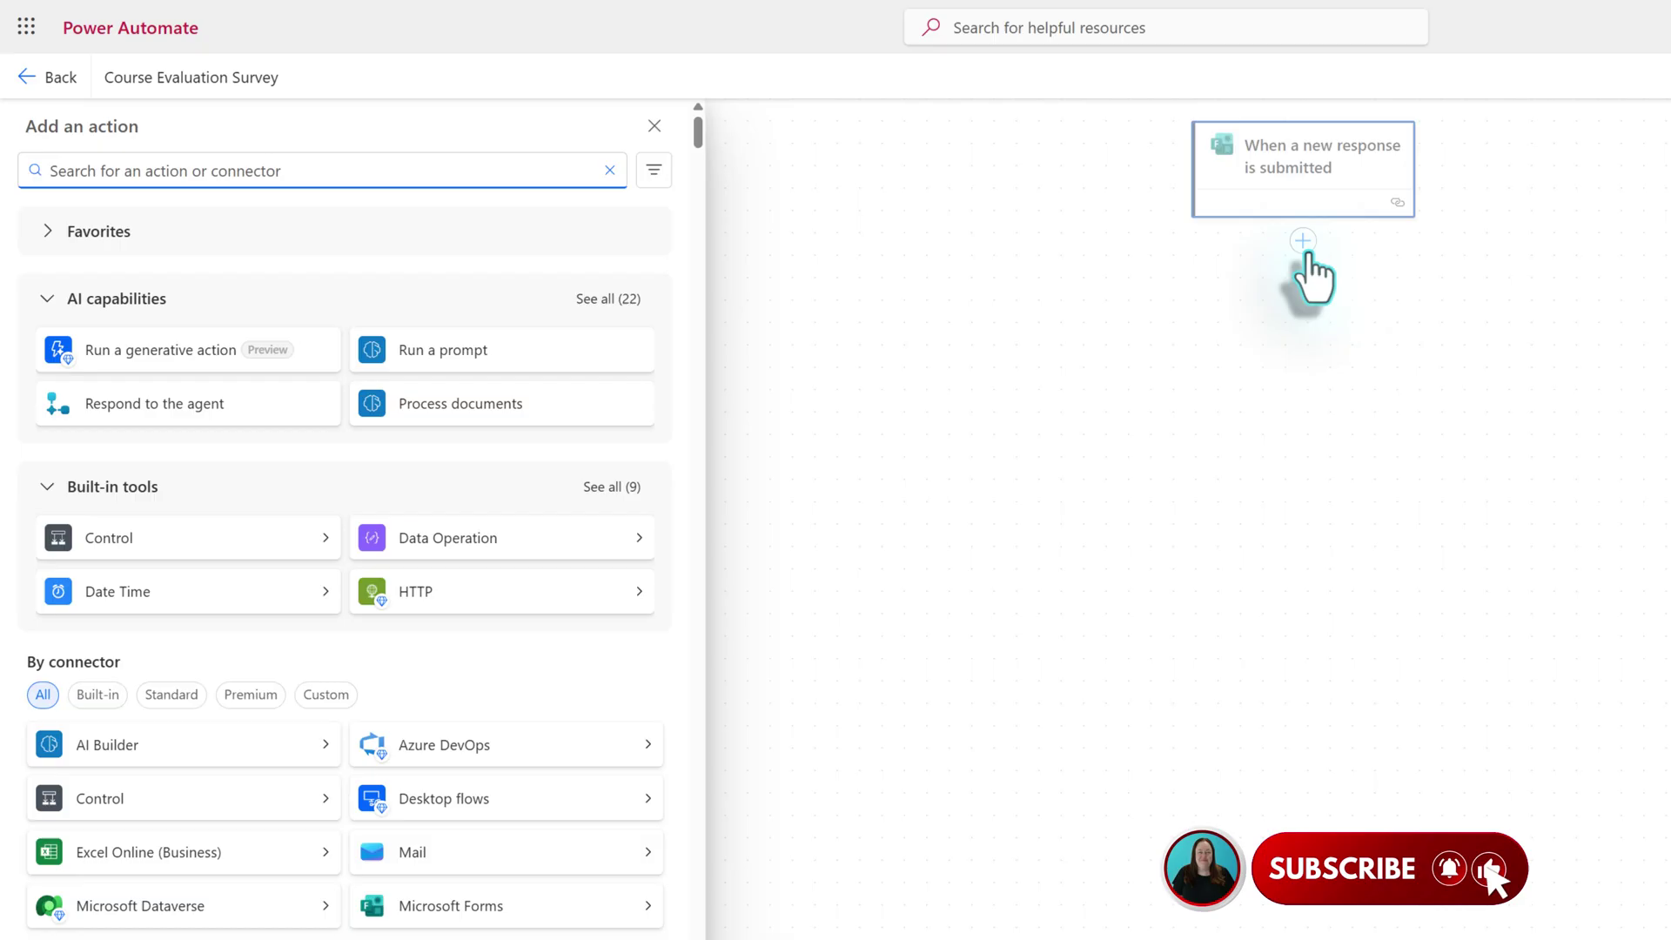
click(91, 183)
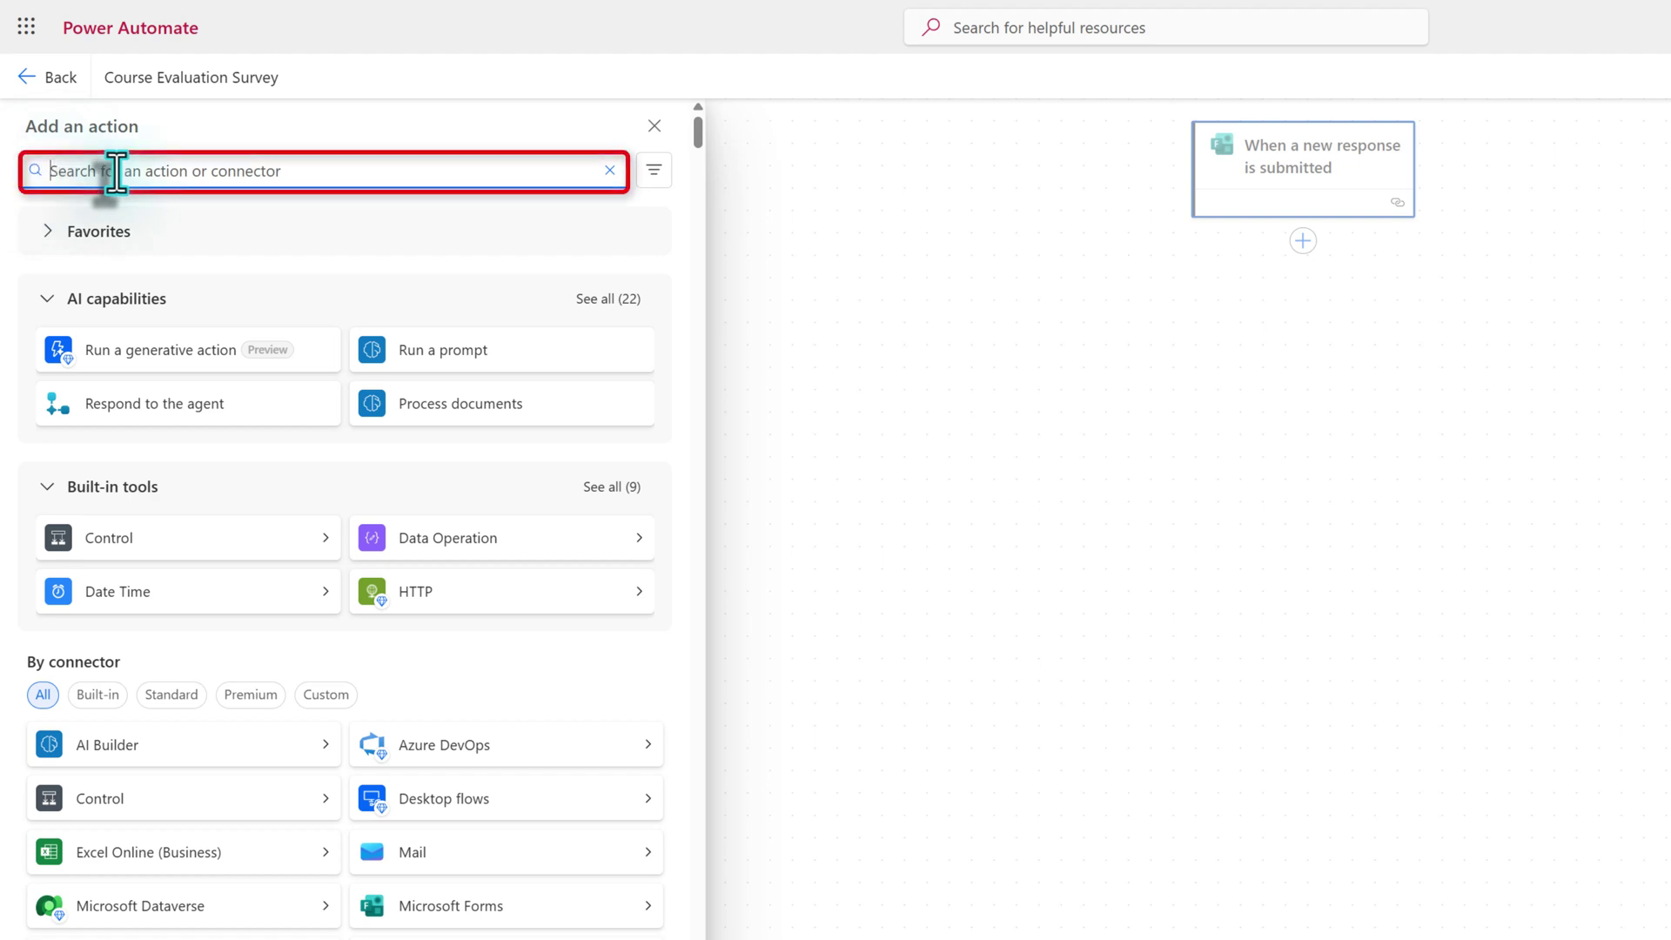
text(Forms)
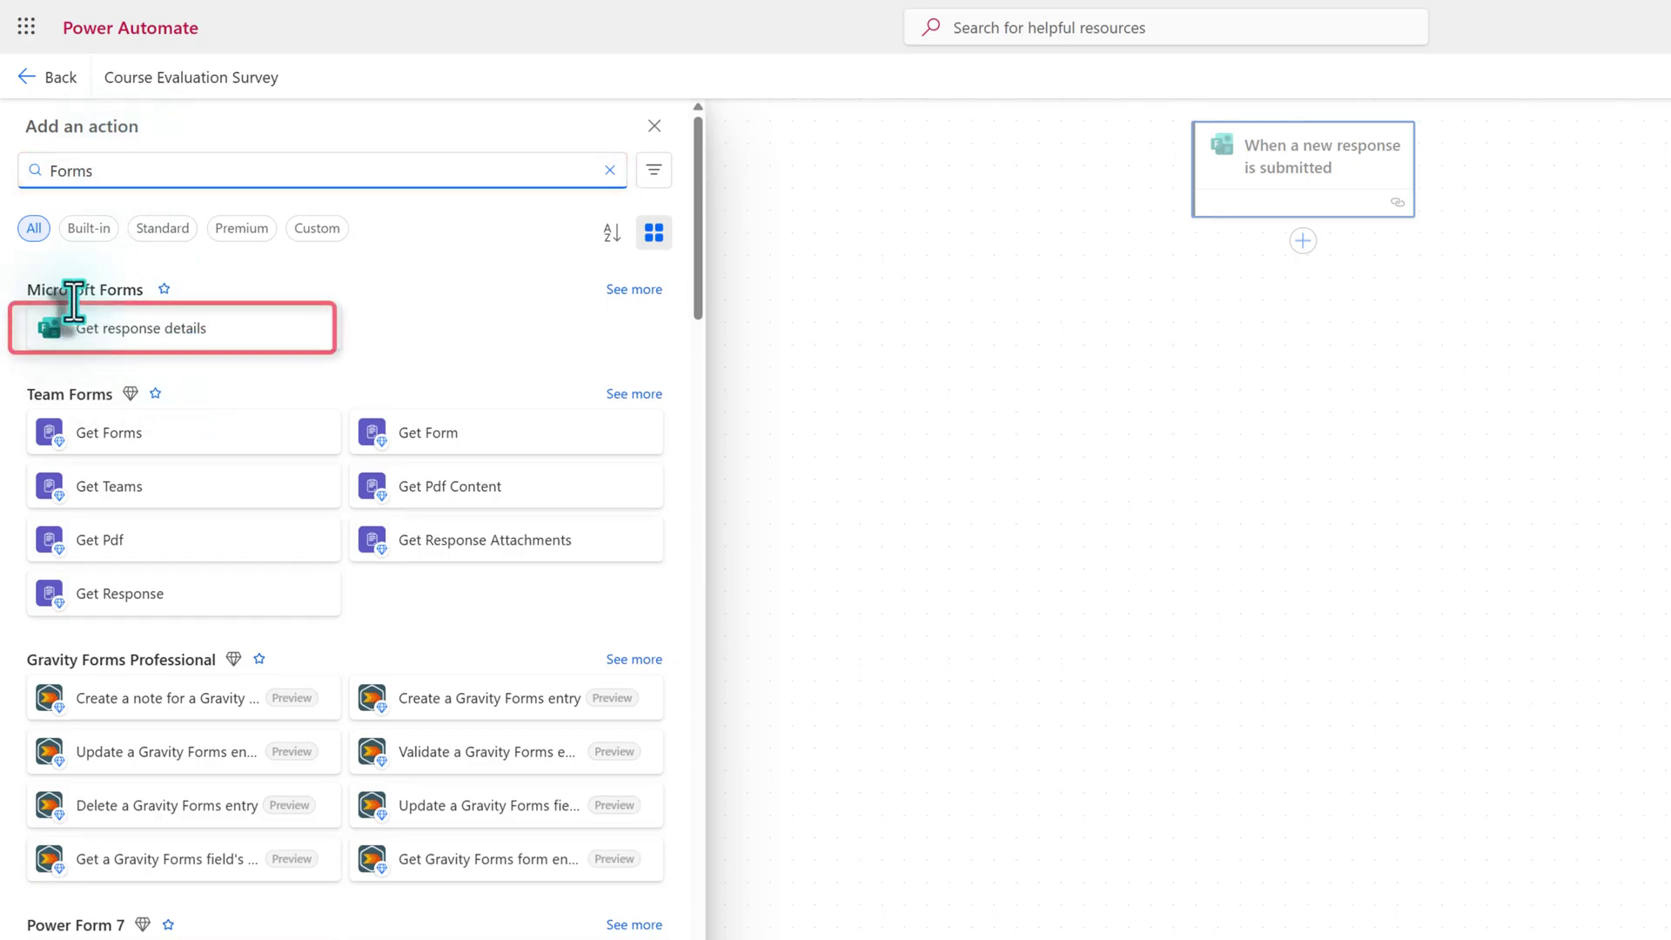
mouse_move(173, 328)
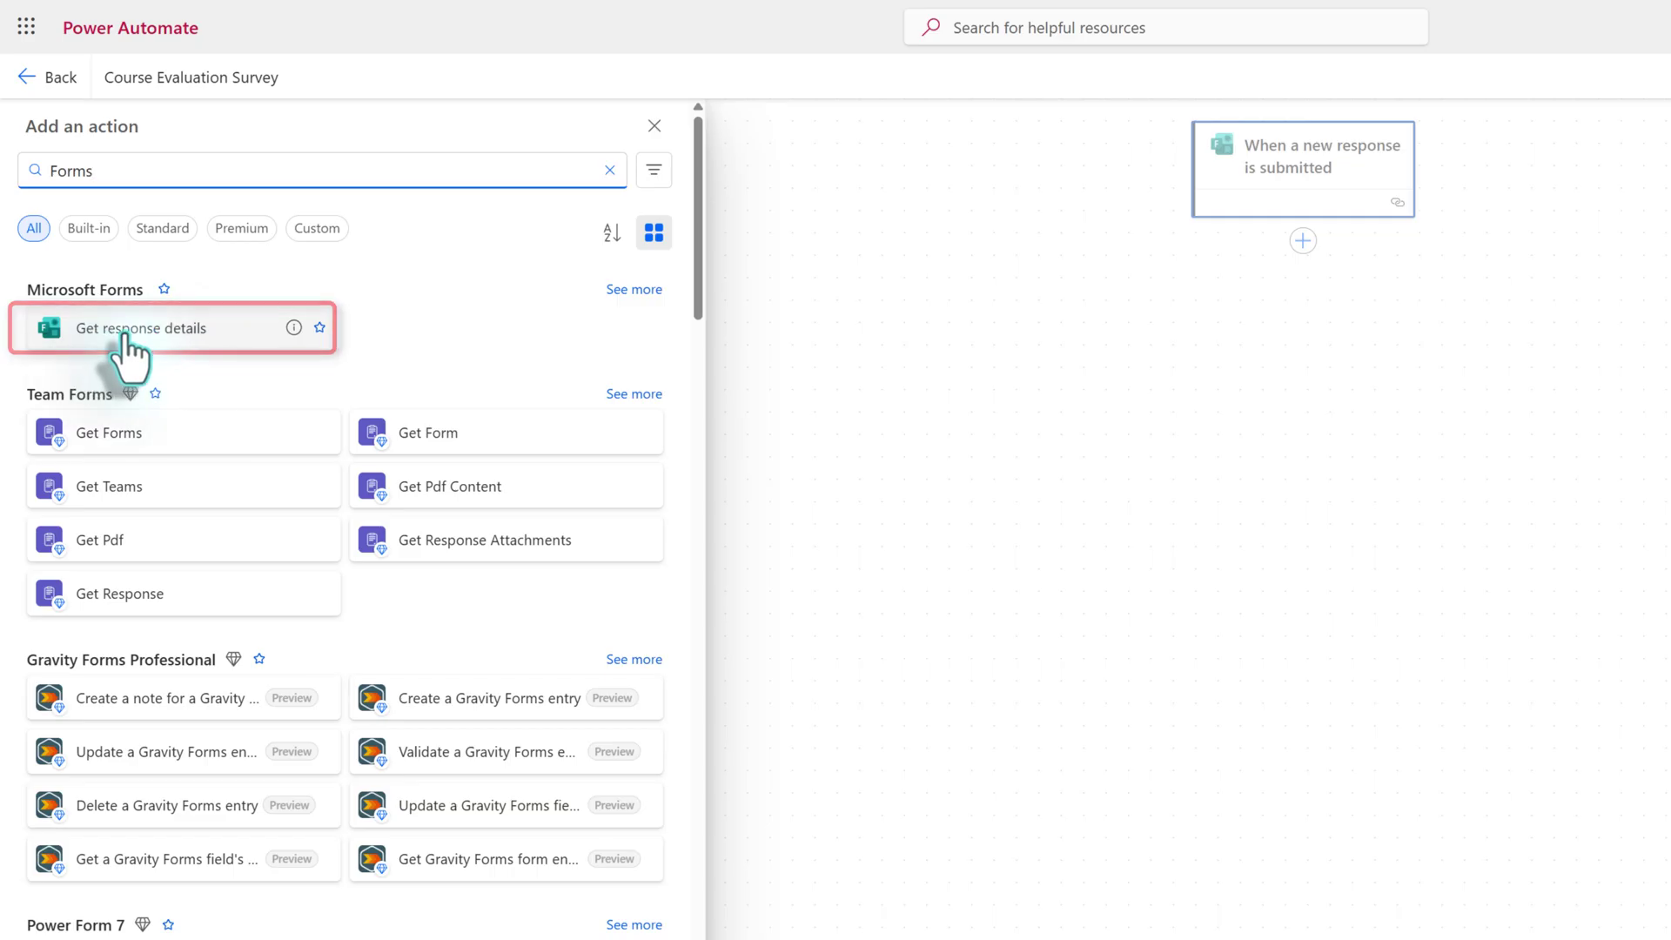
- Add Get response details with the pasted custom form ID as Form Id
click(125, 337)
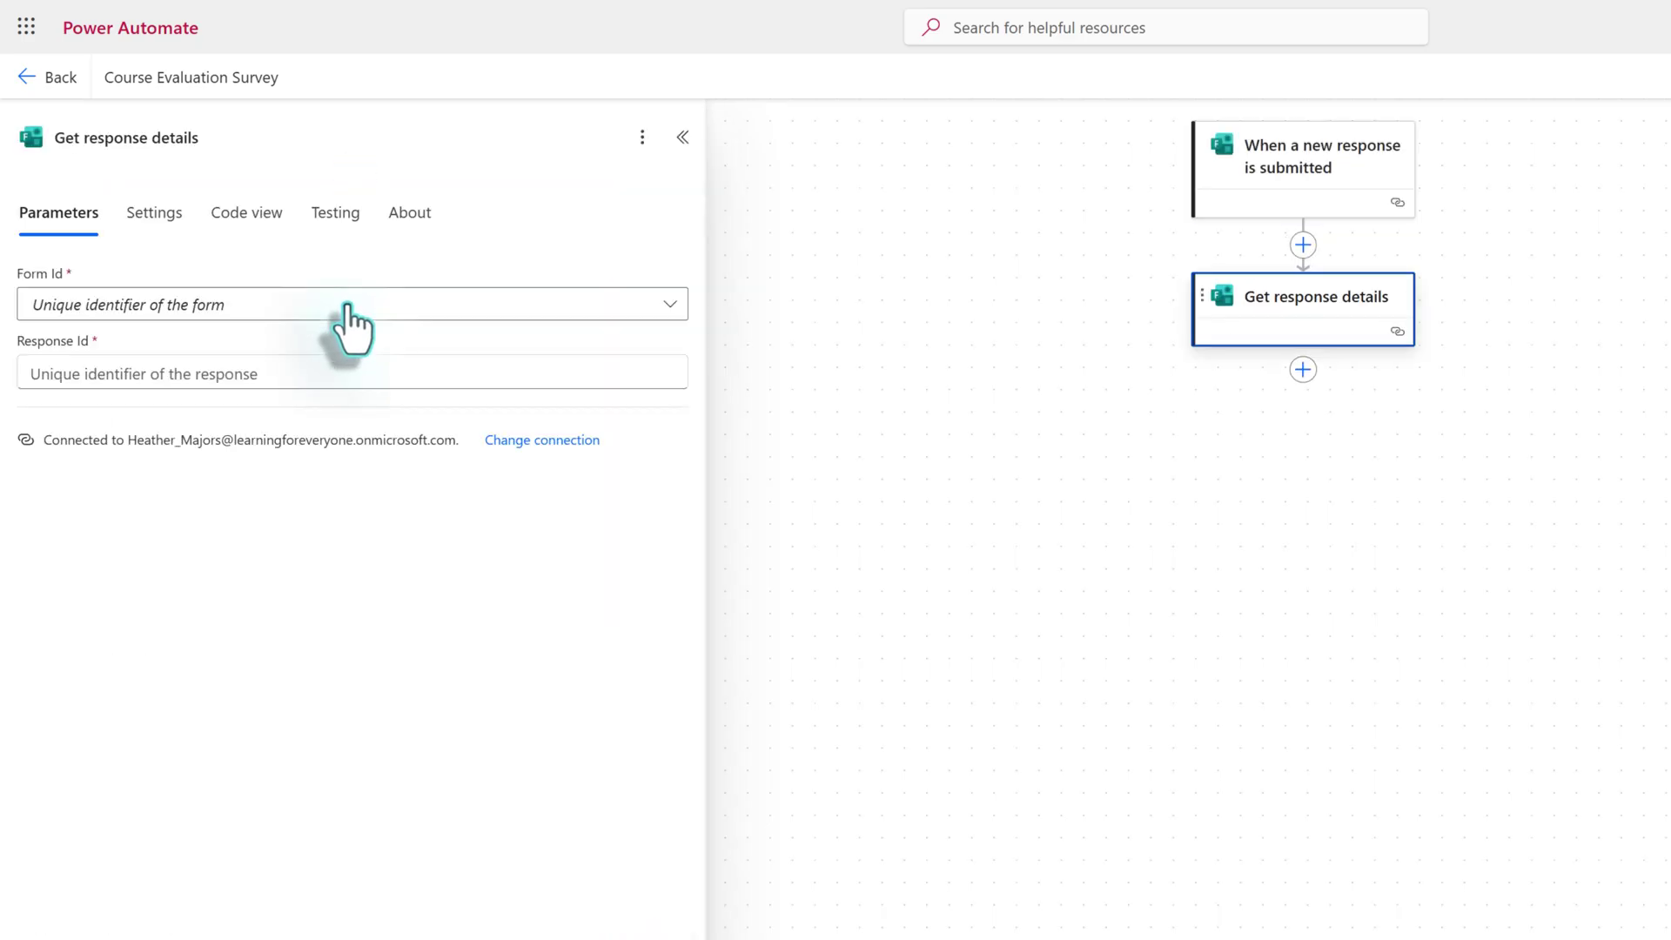
click(350, 313)
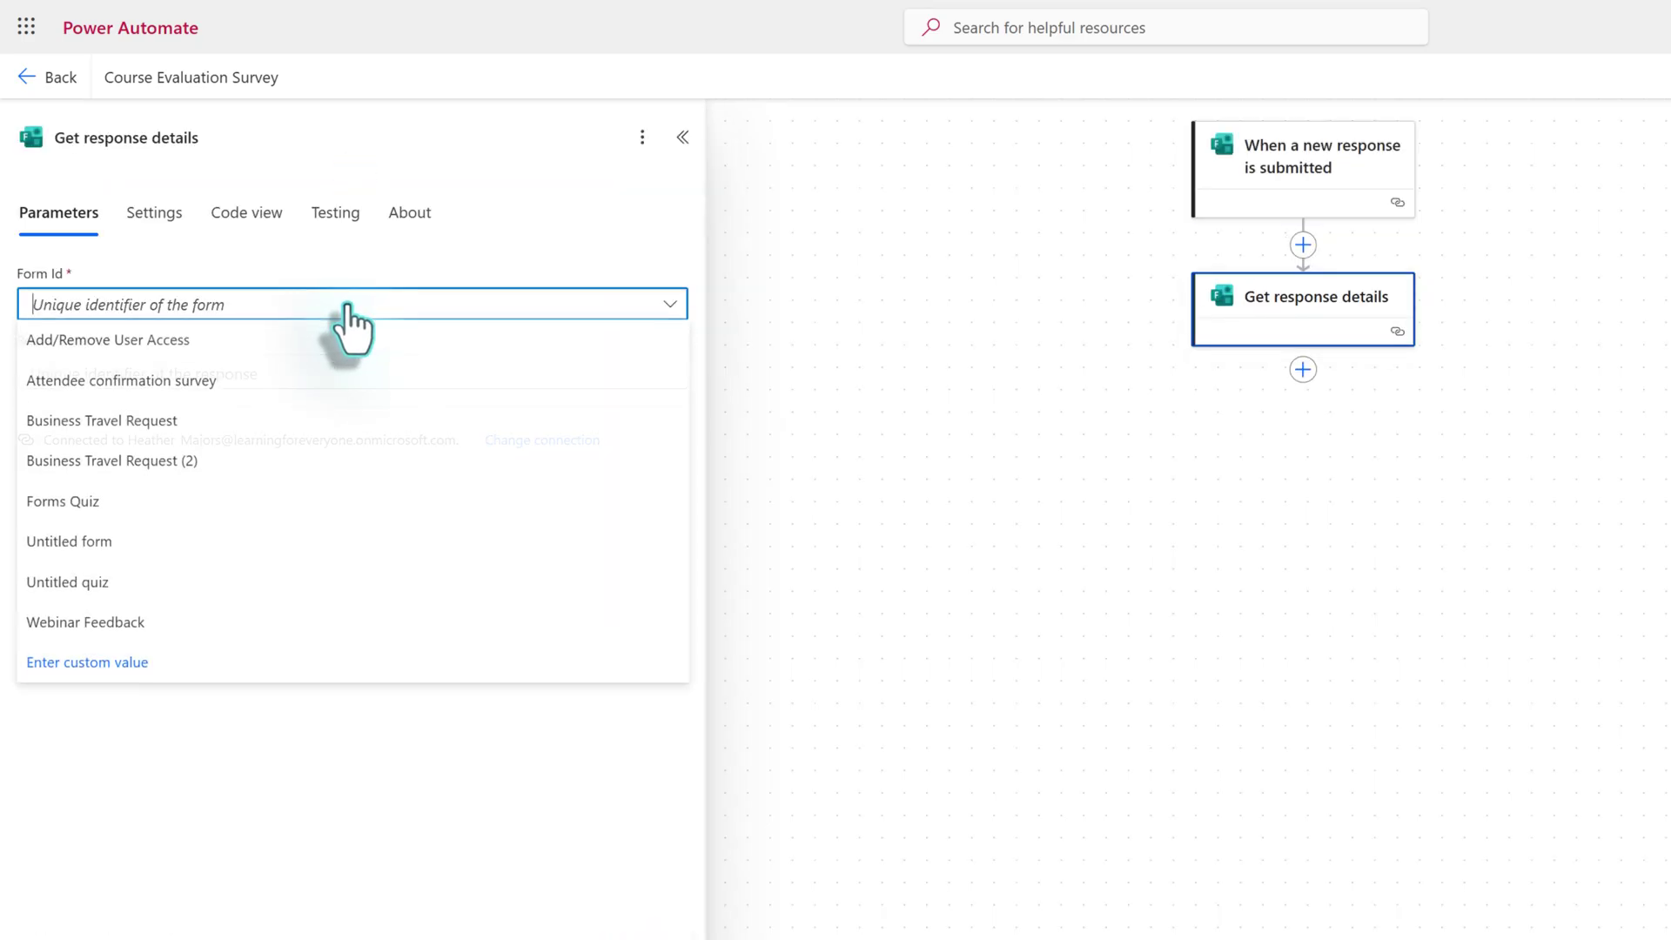
click(102, 666)
key(ctrl+v)
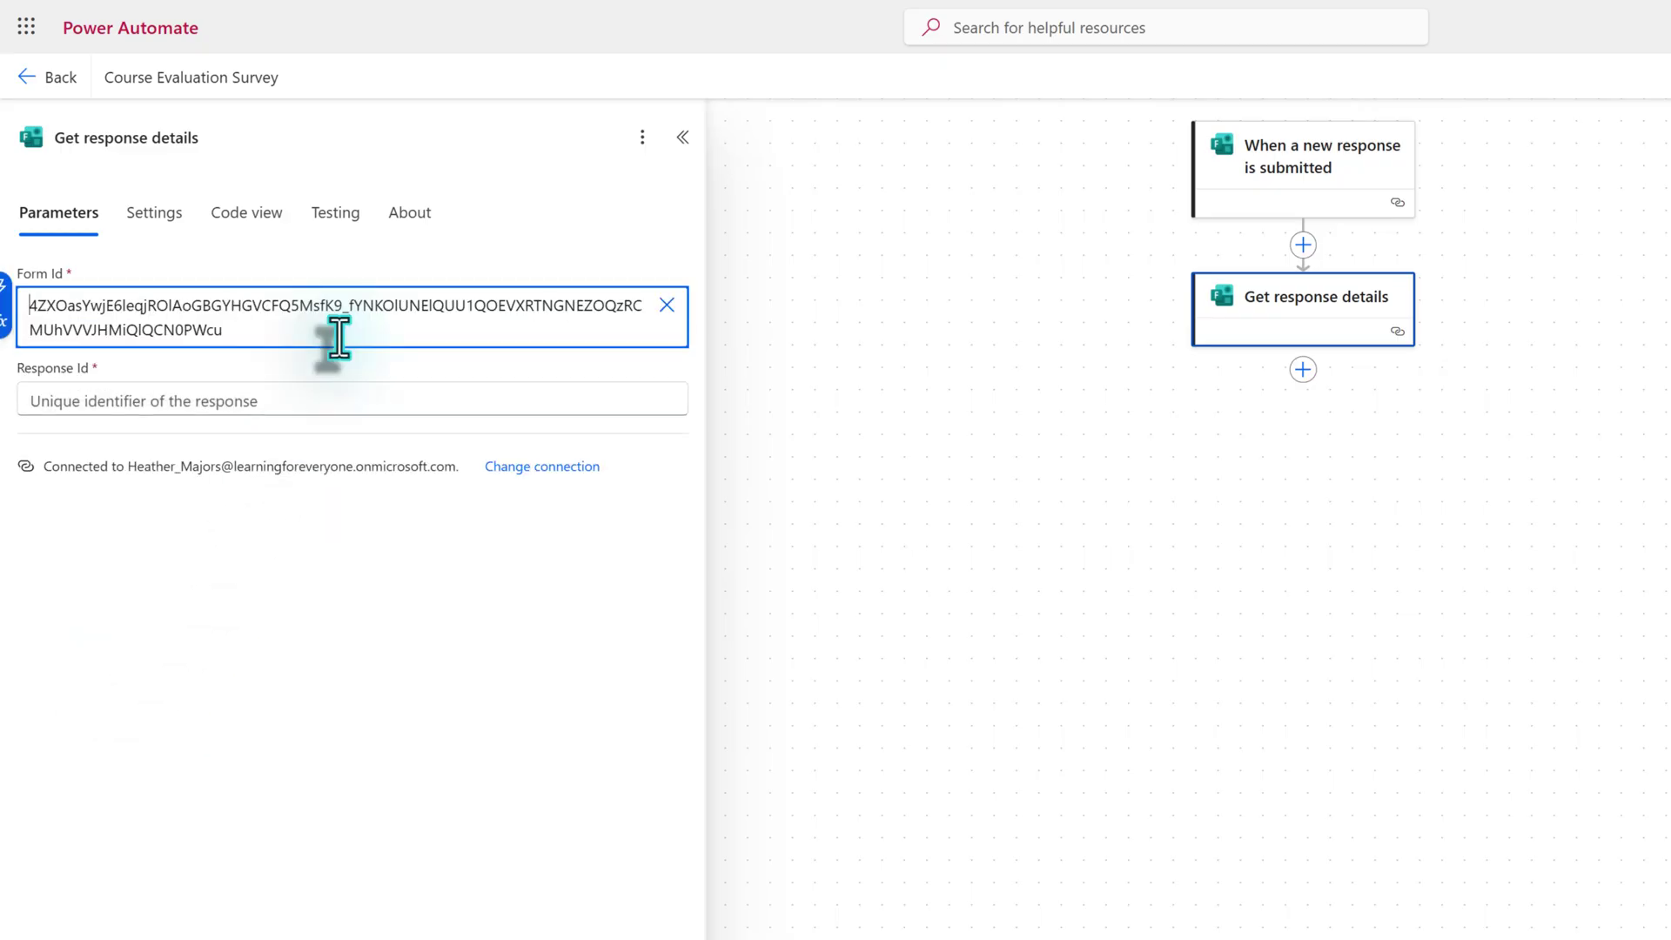
click(297, 334)
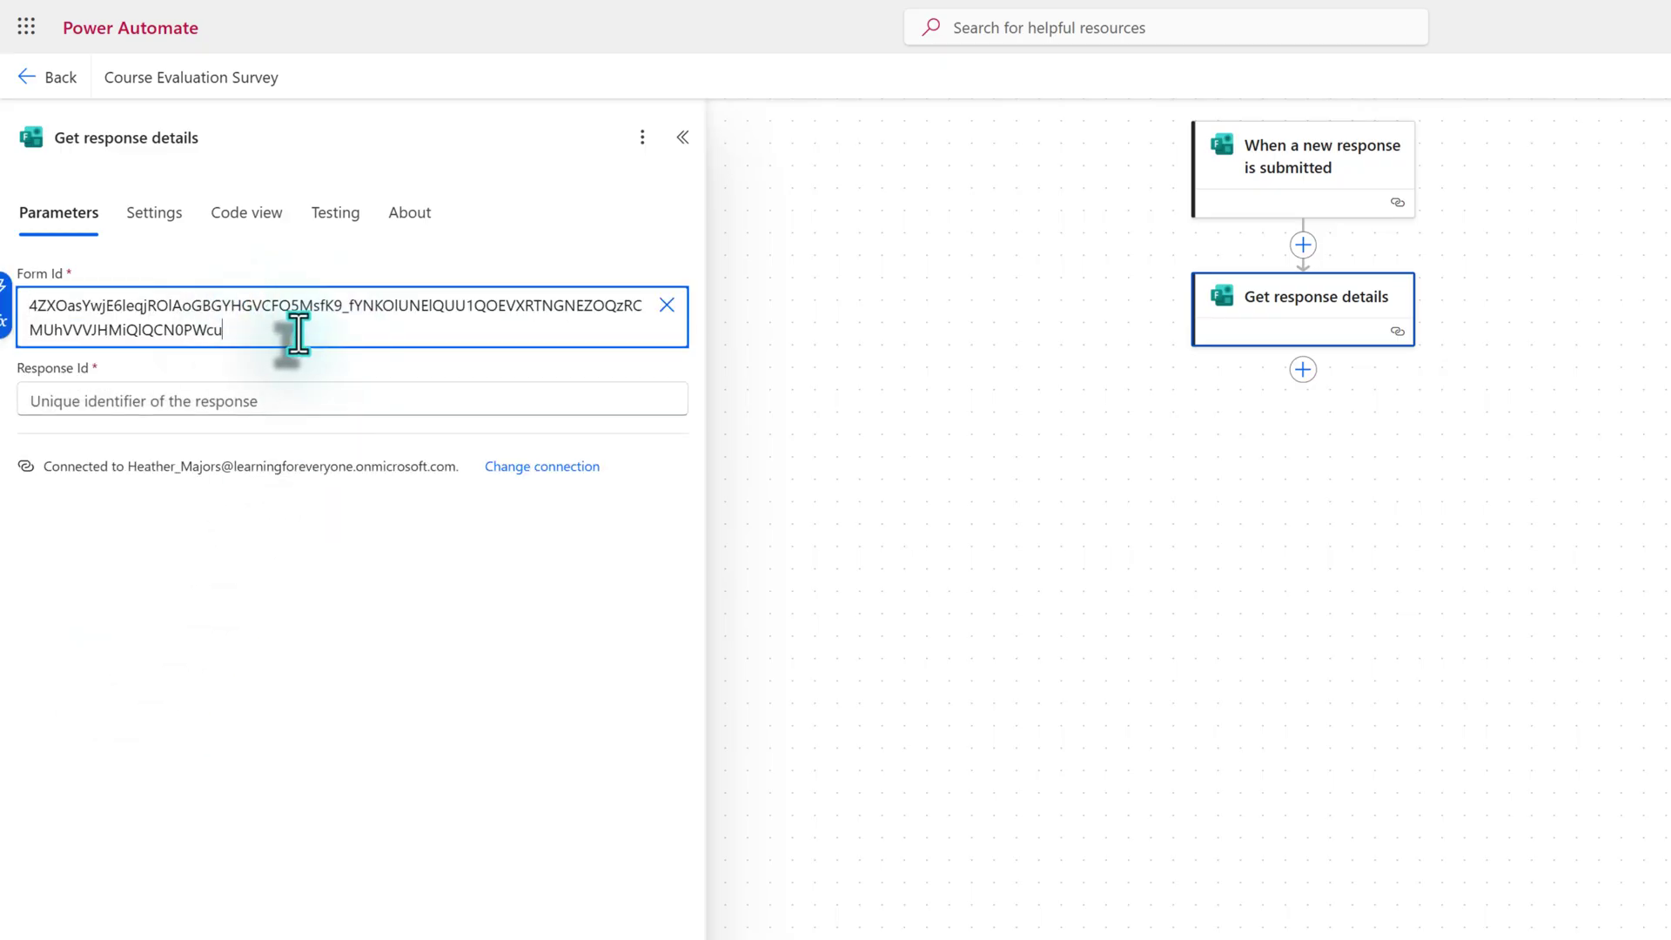
- Fill Response Id with the trigger's Response Id dynamic content
click(332, 406)
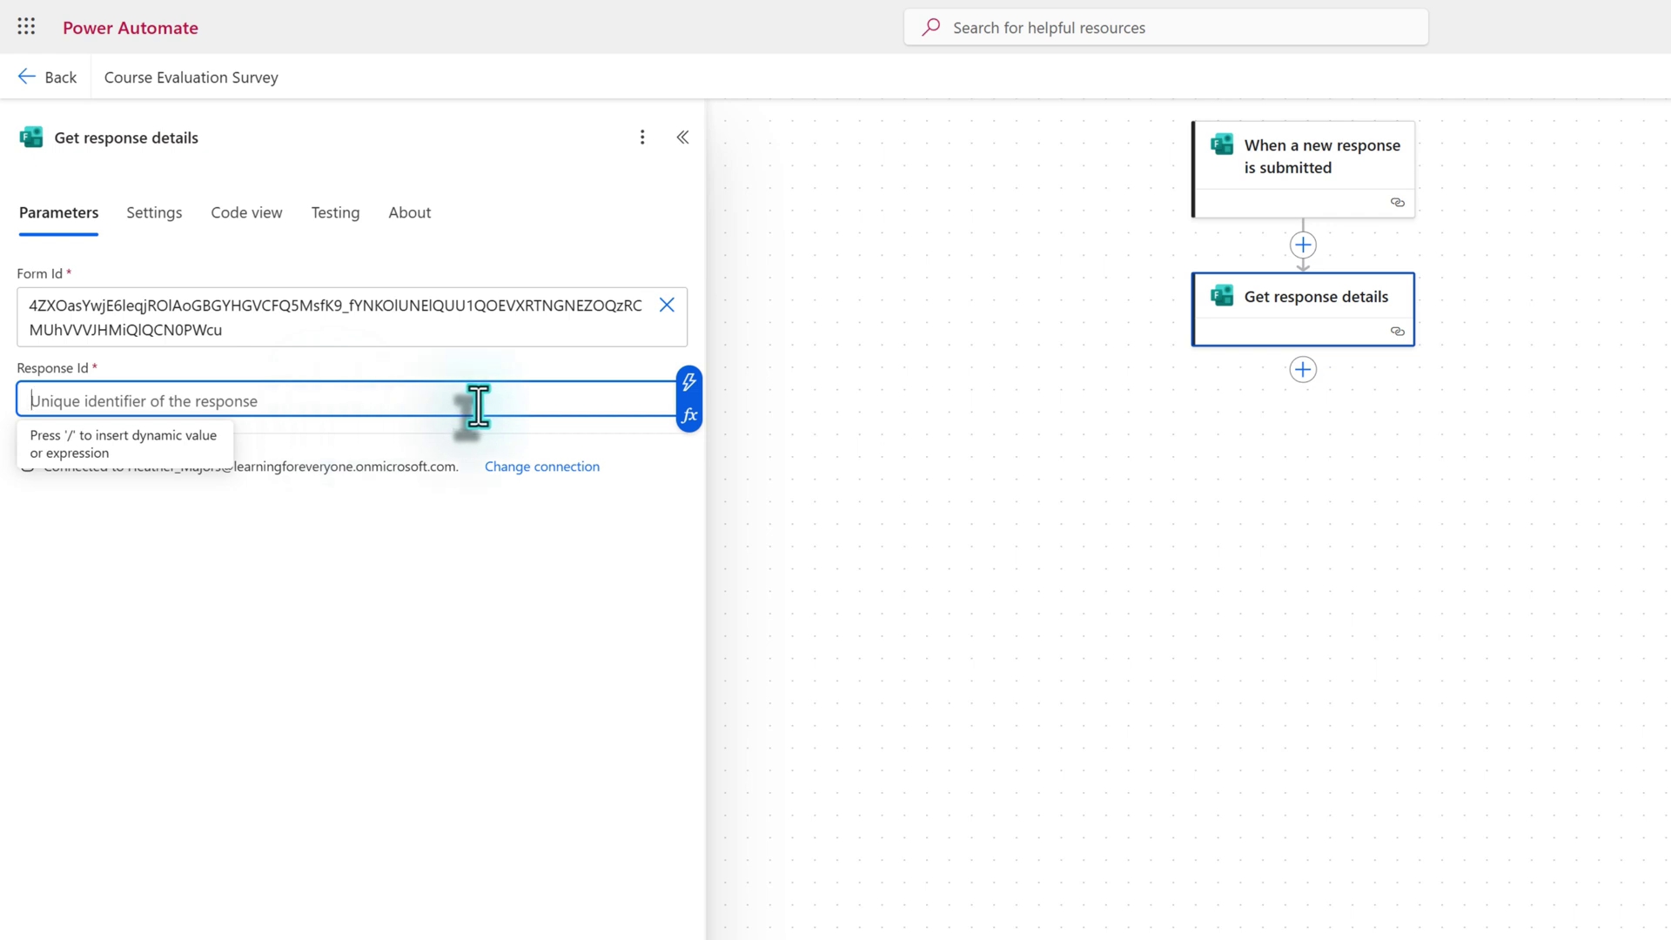
click(691, 385)
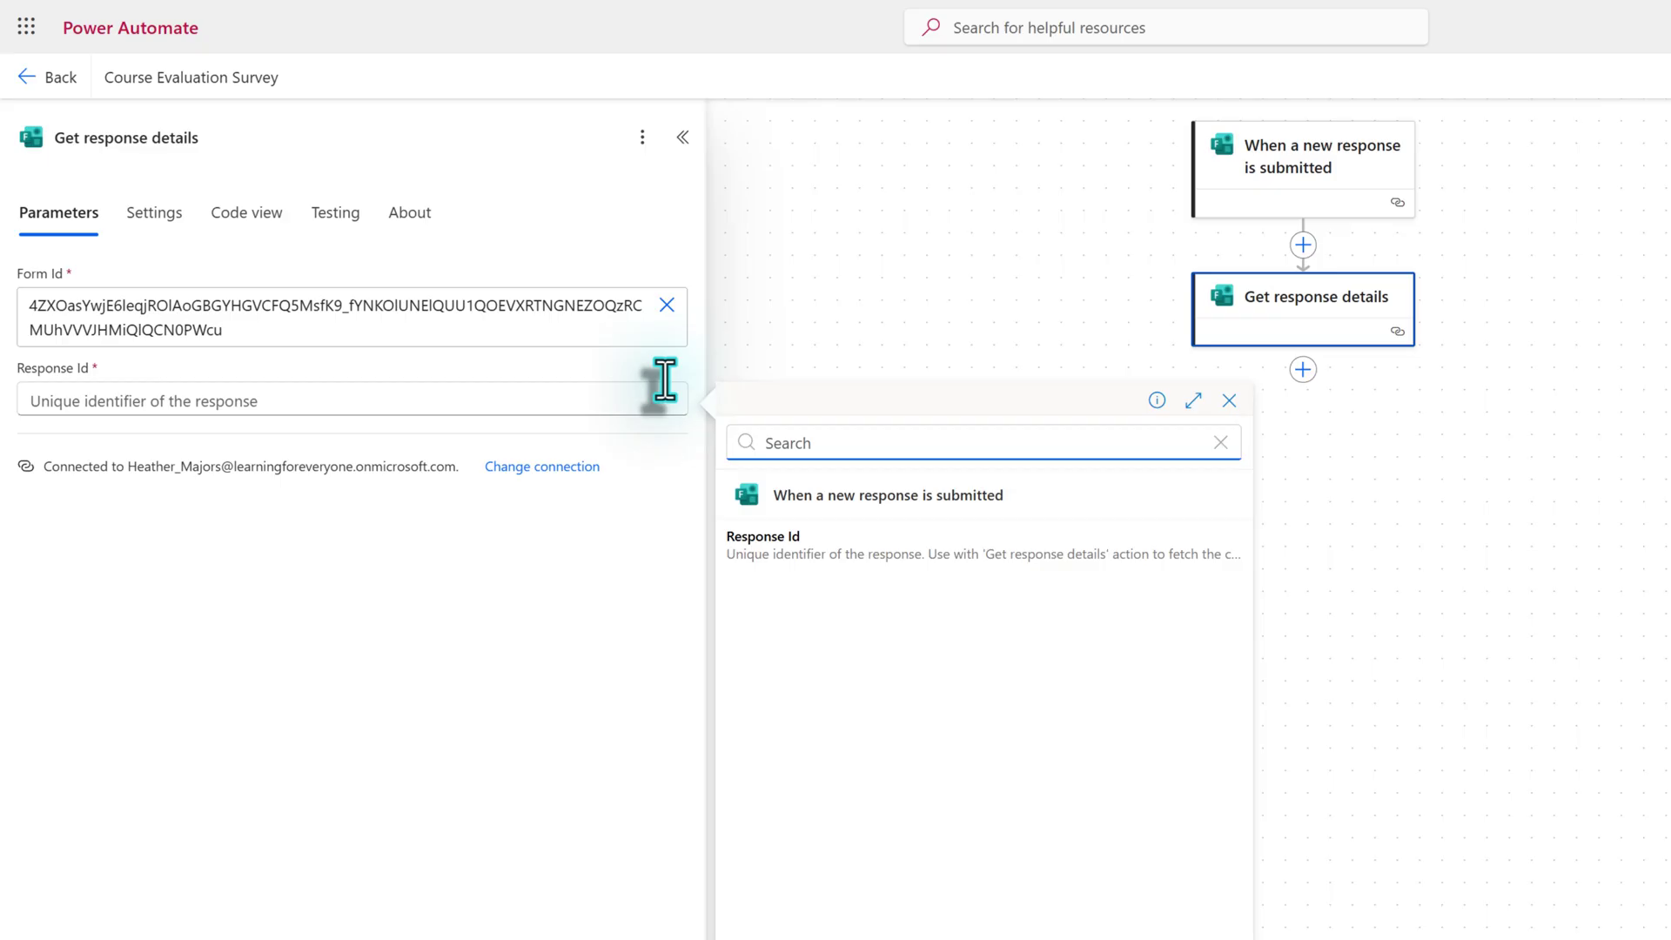
click(780, 549)
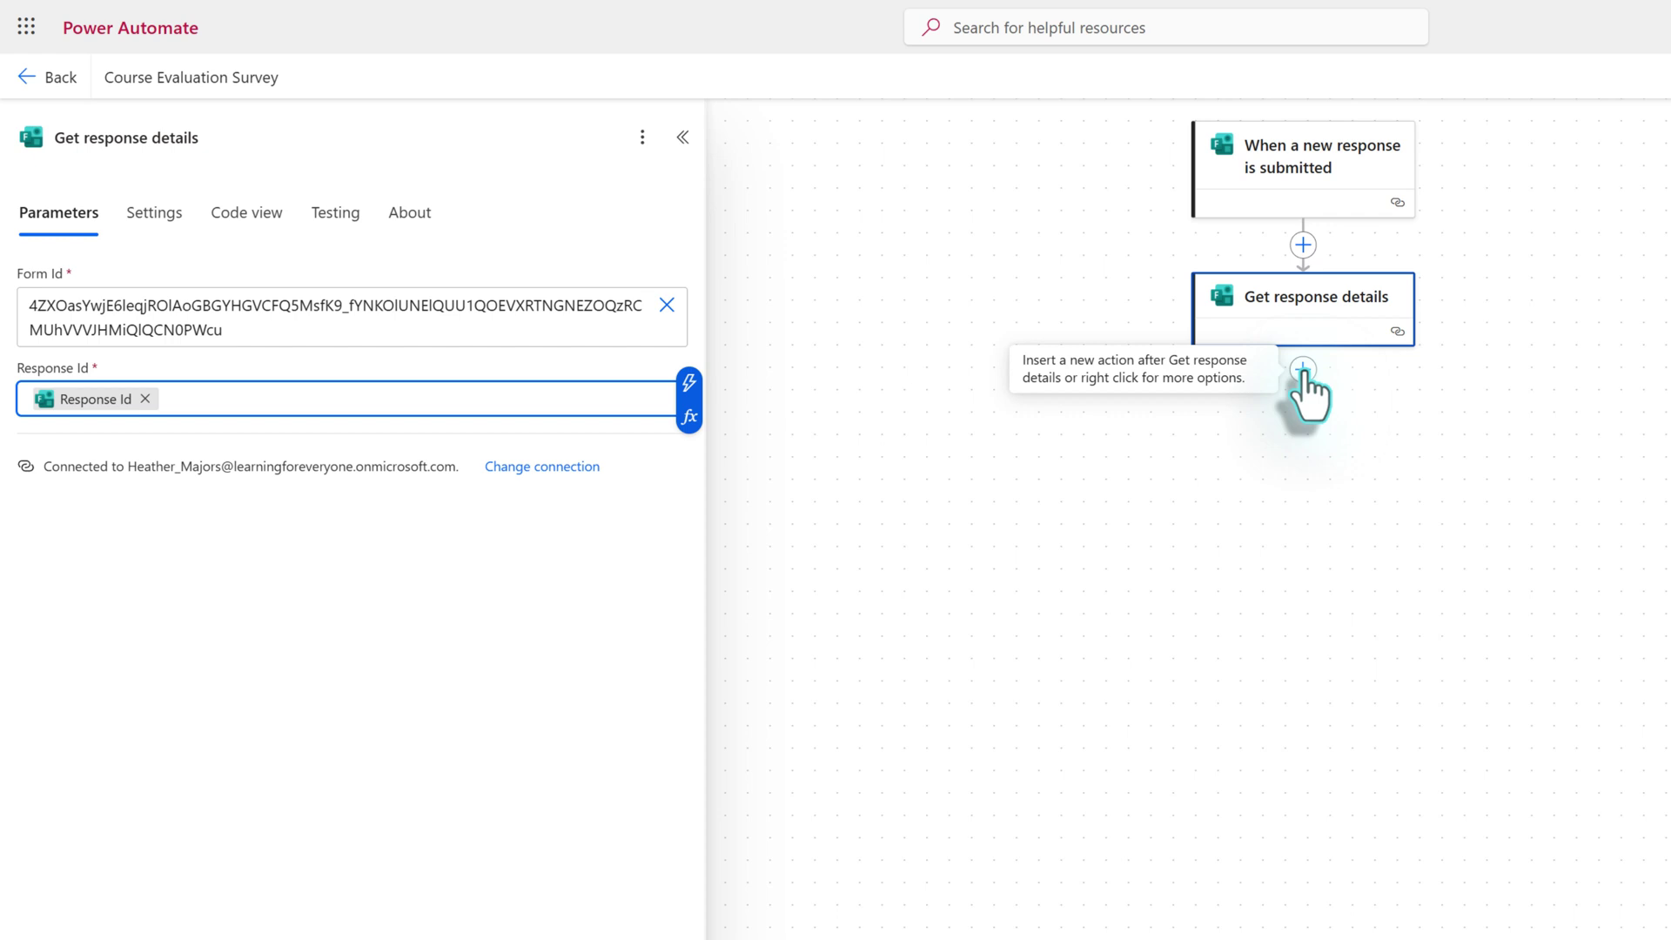
- Add a SharePoint Create item action after Get response details
click(1303, 371)
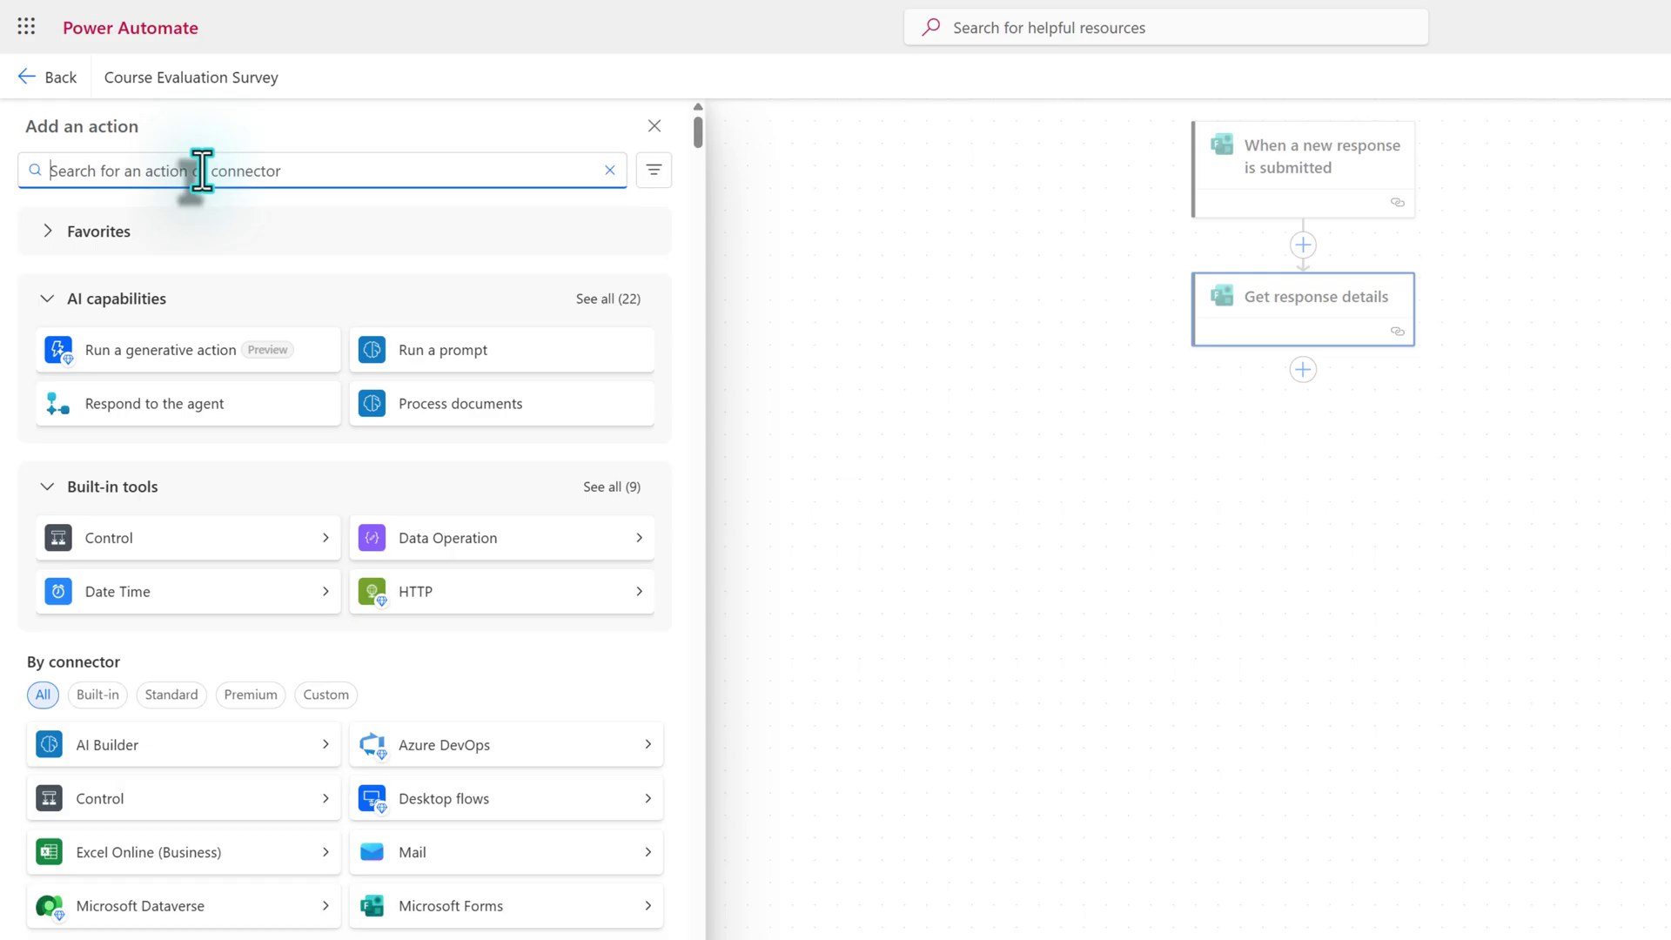
text(Sharepoint)
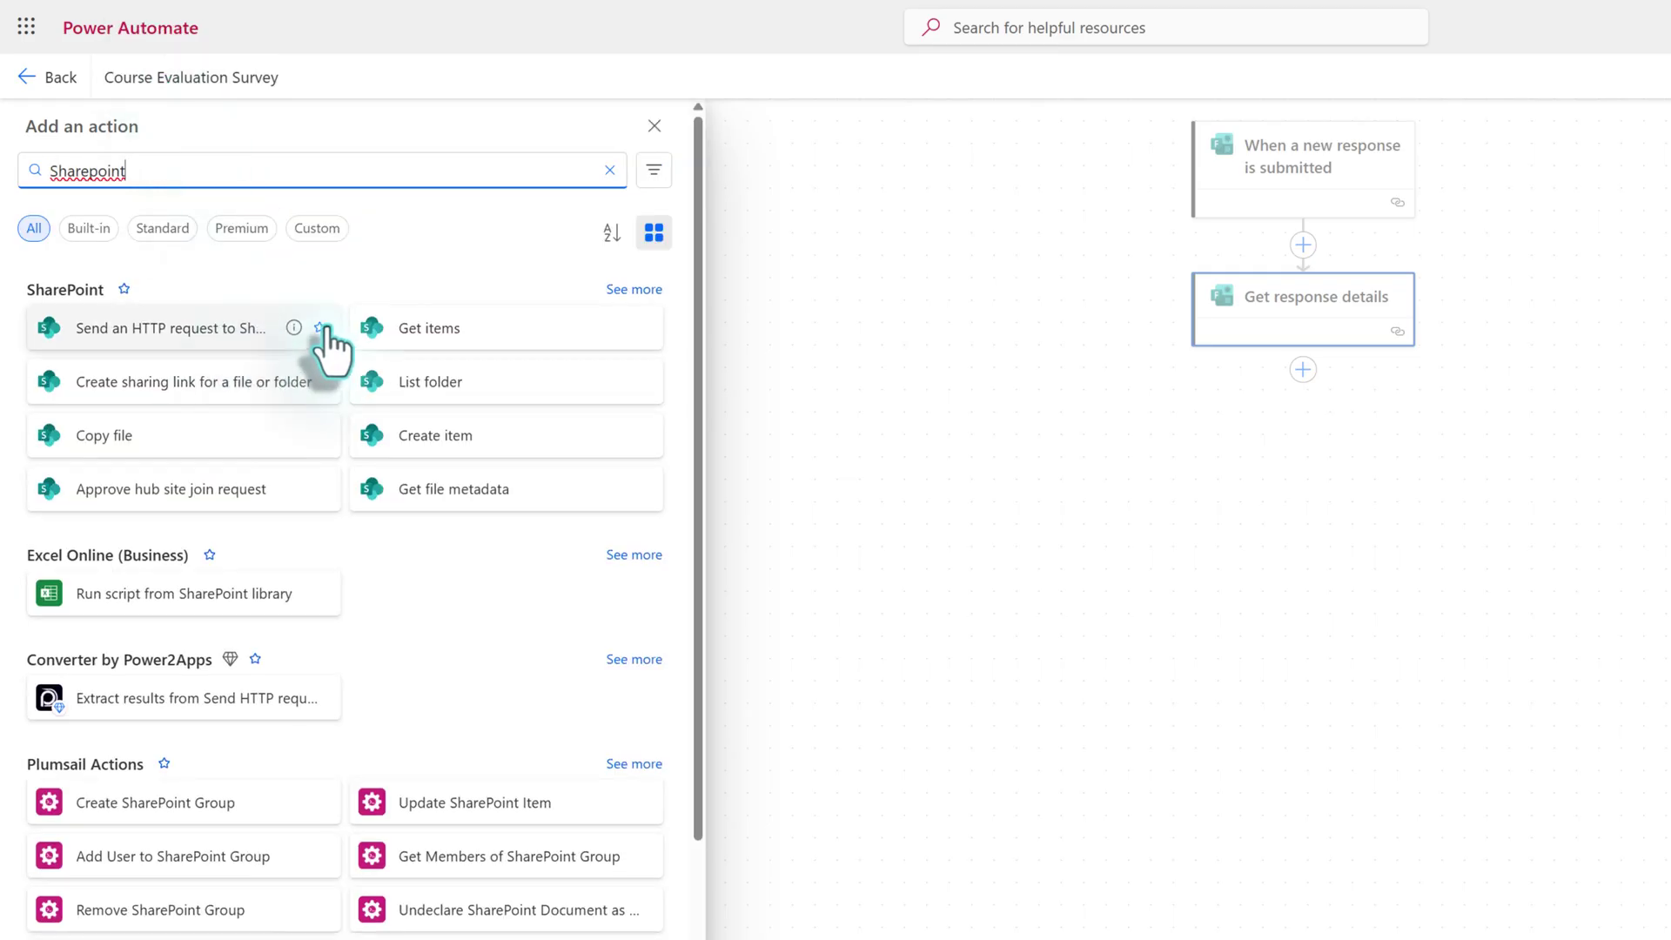
click(636, 290)
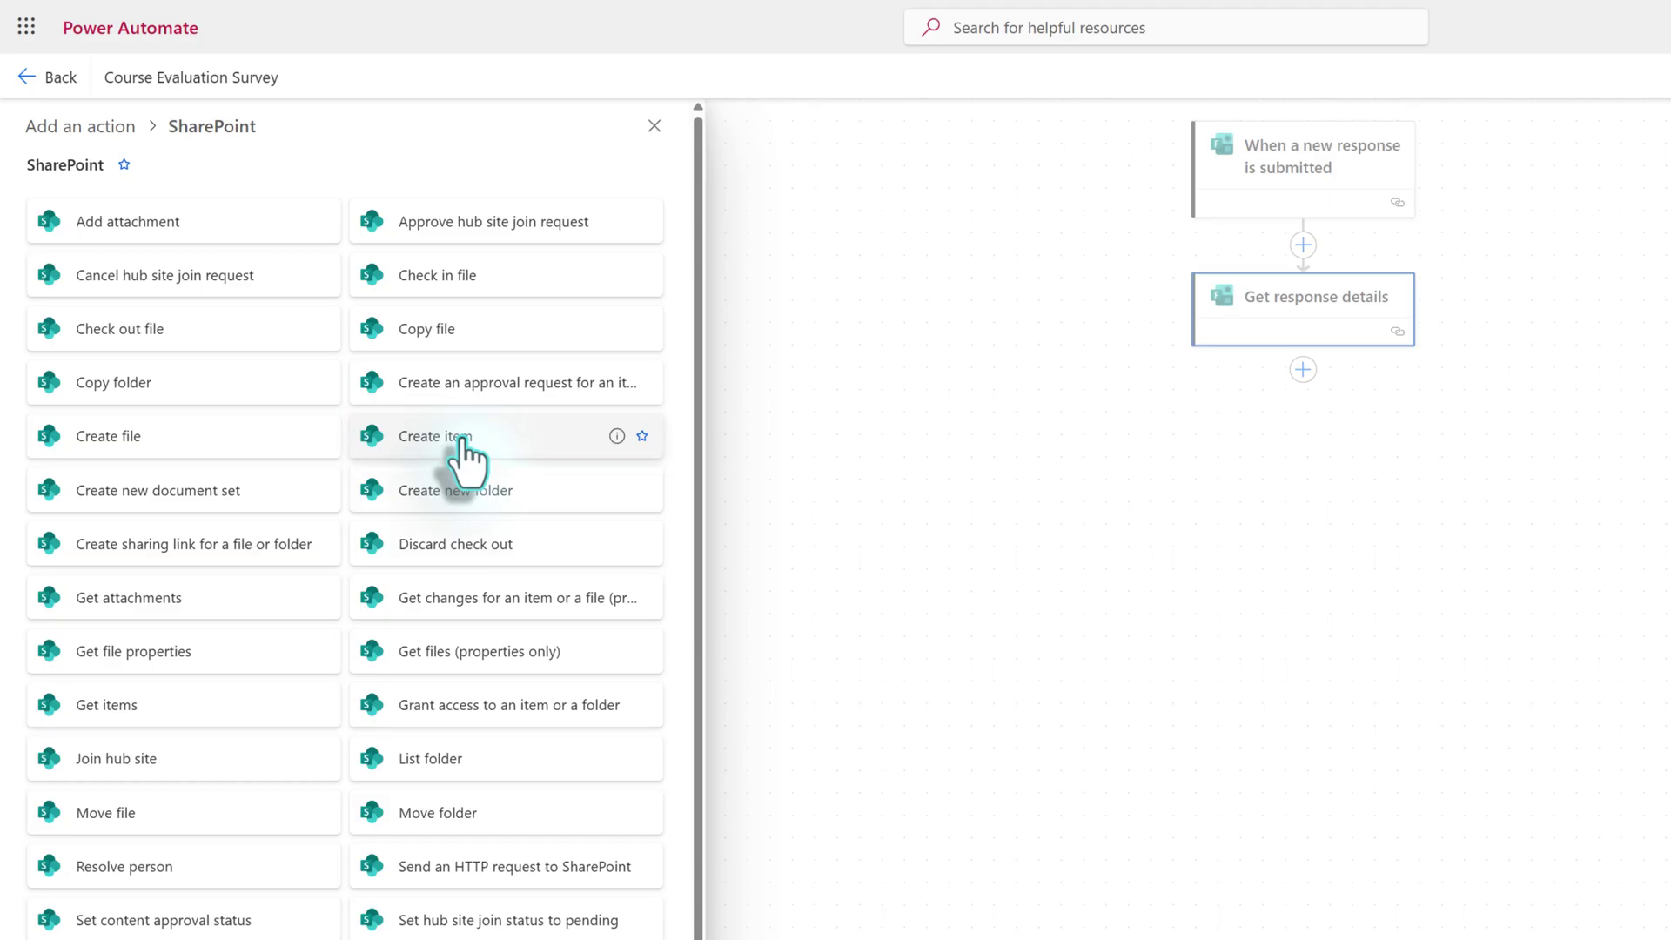
click(464, 451)
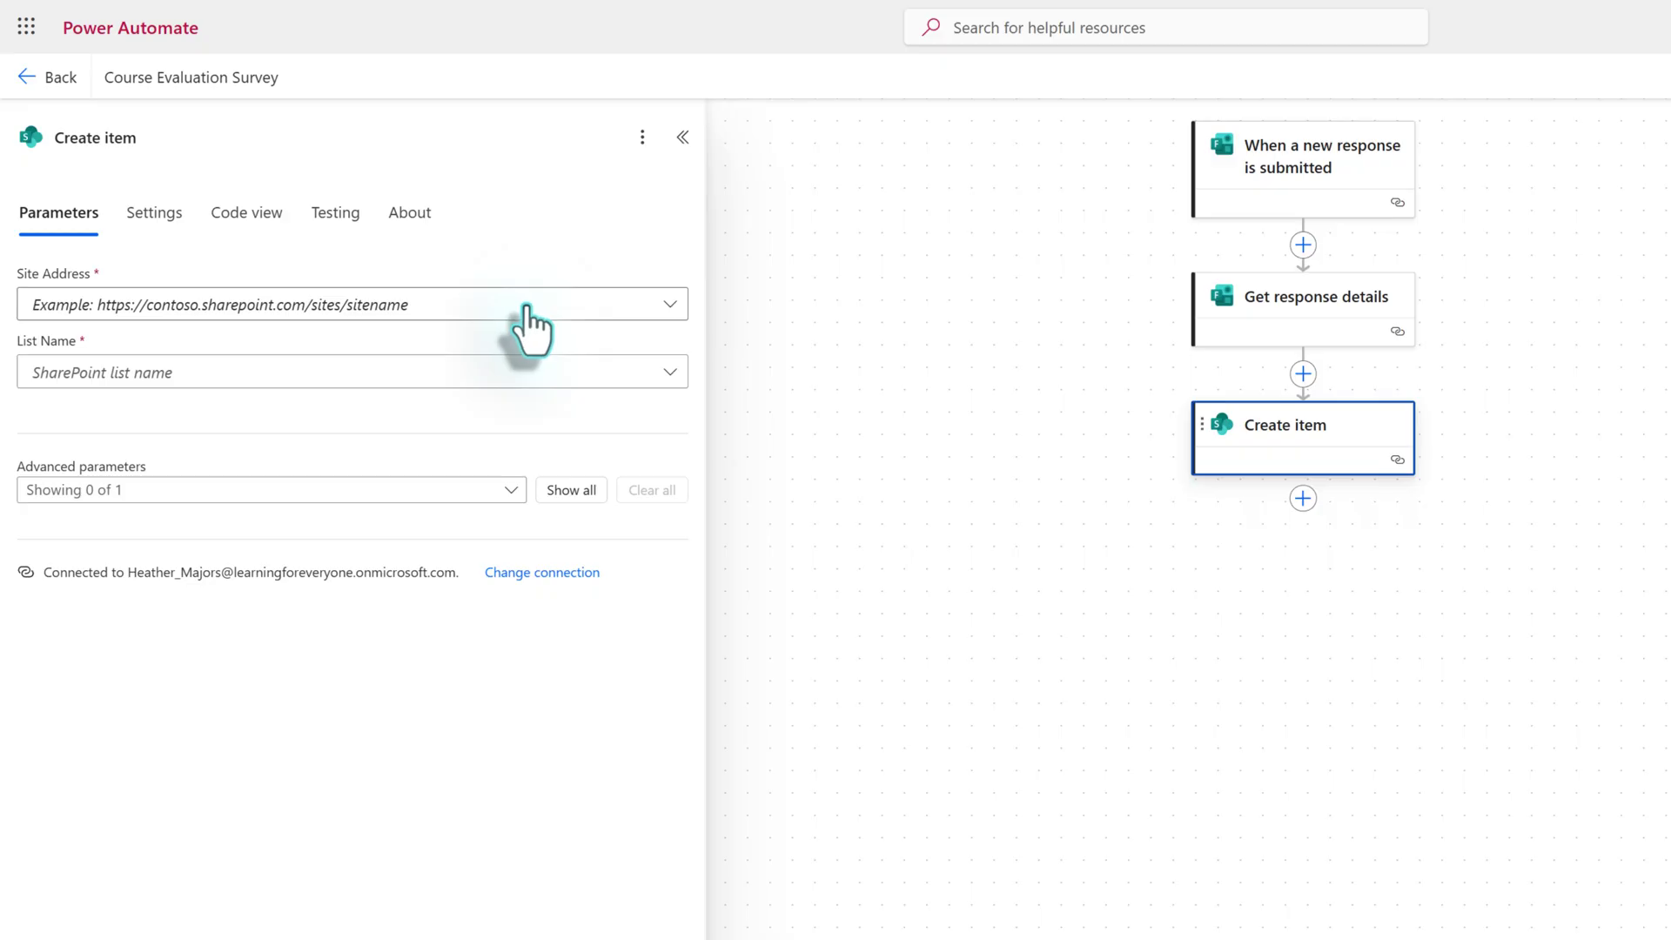
- Point Create item at the Course Evaluation Survey list on the Level Up 365 Masterclass site
click(527, 317)
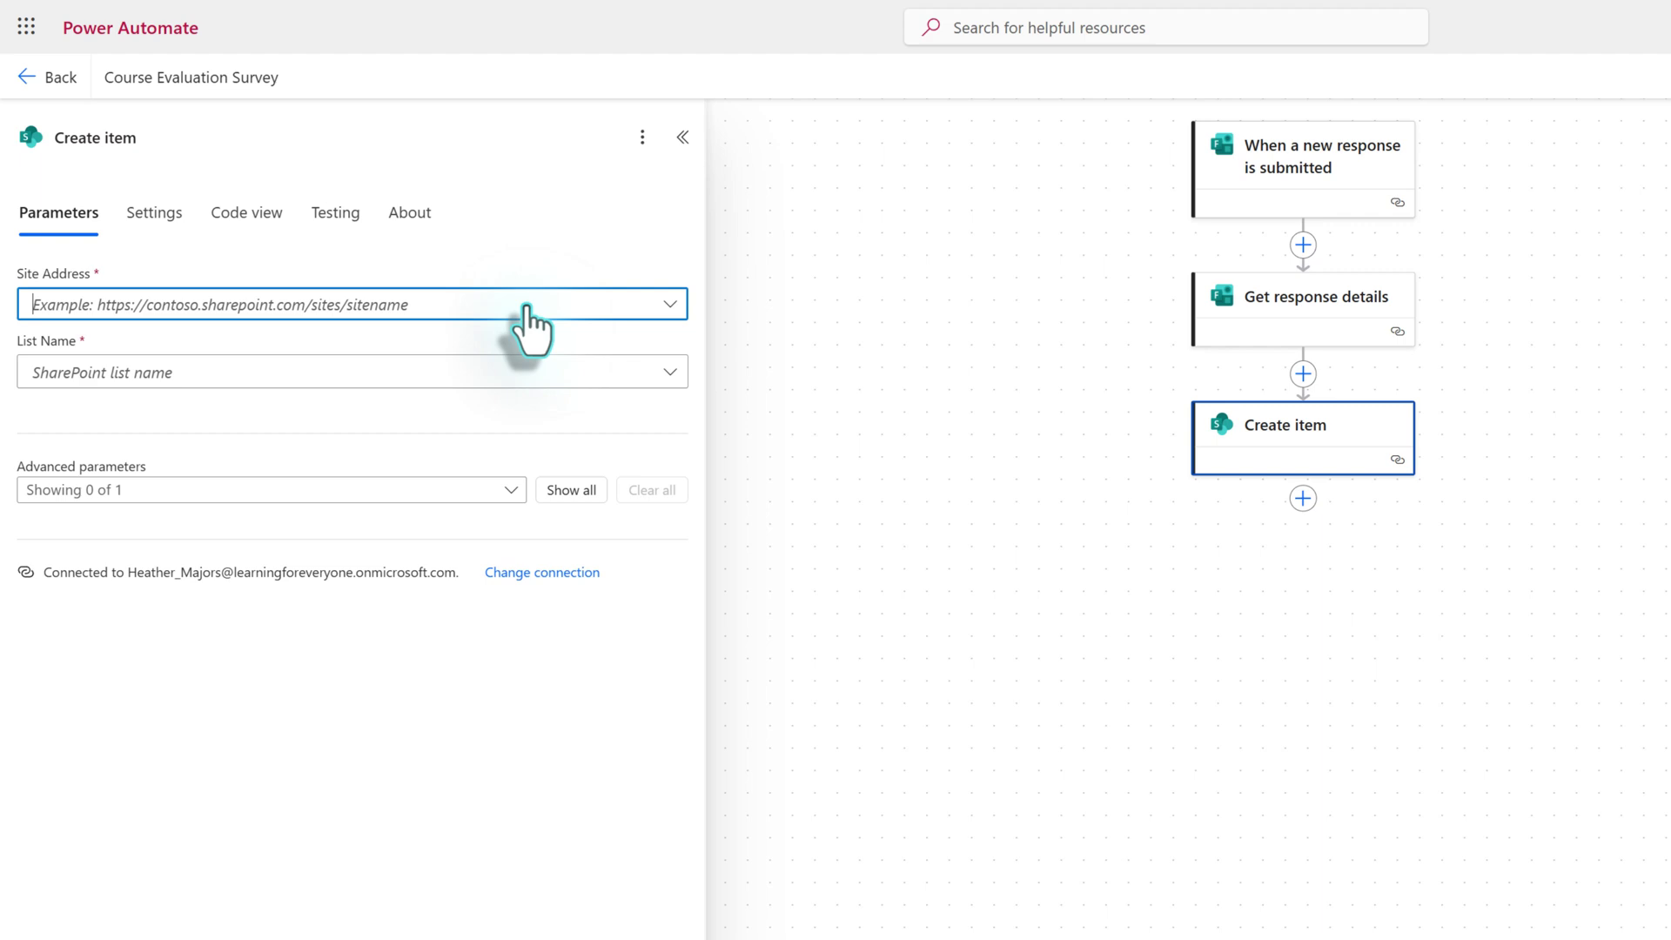
click(314, 389)
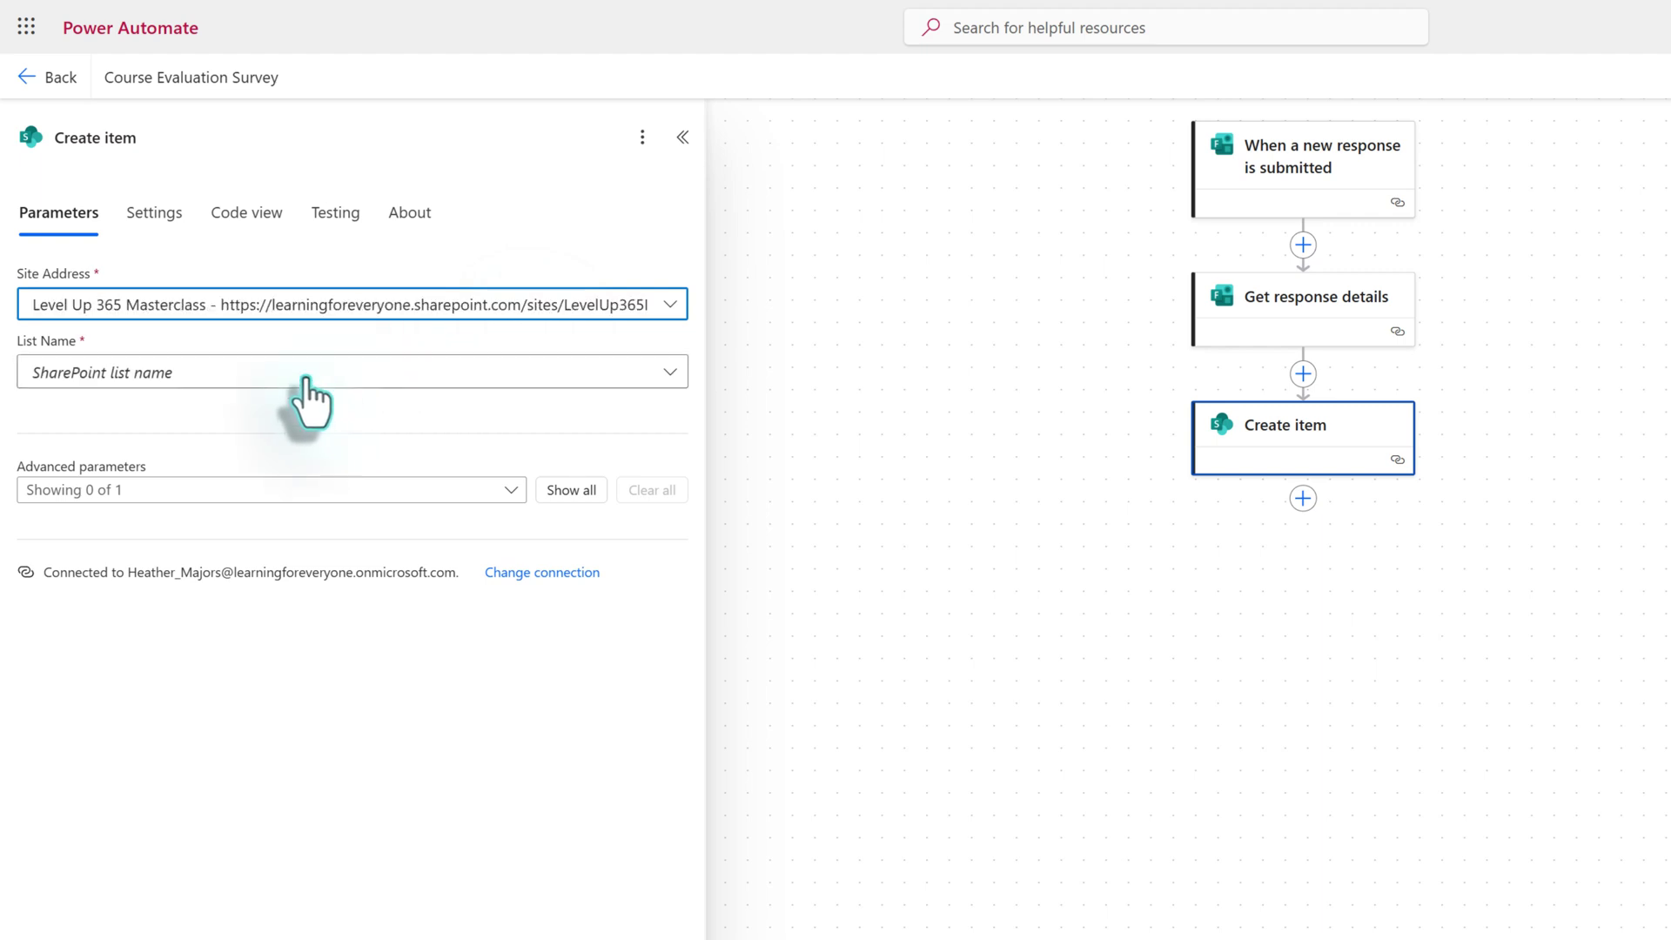
click(310, 392)
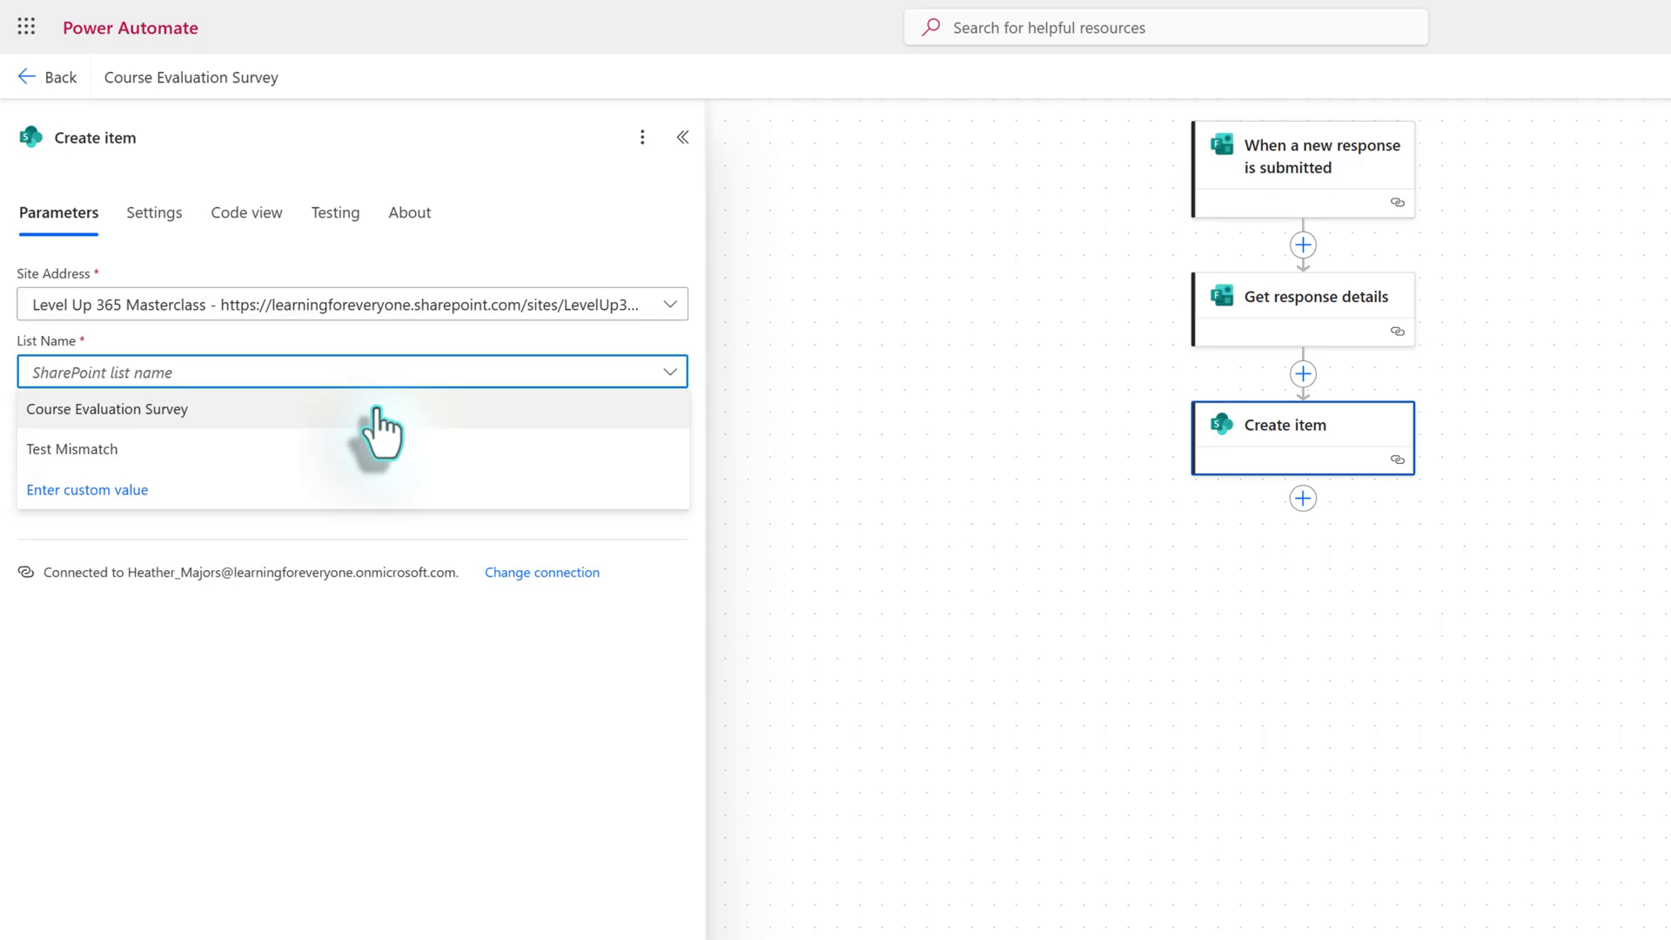
click(243, 412)
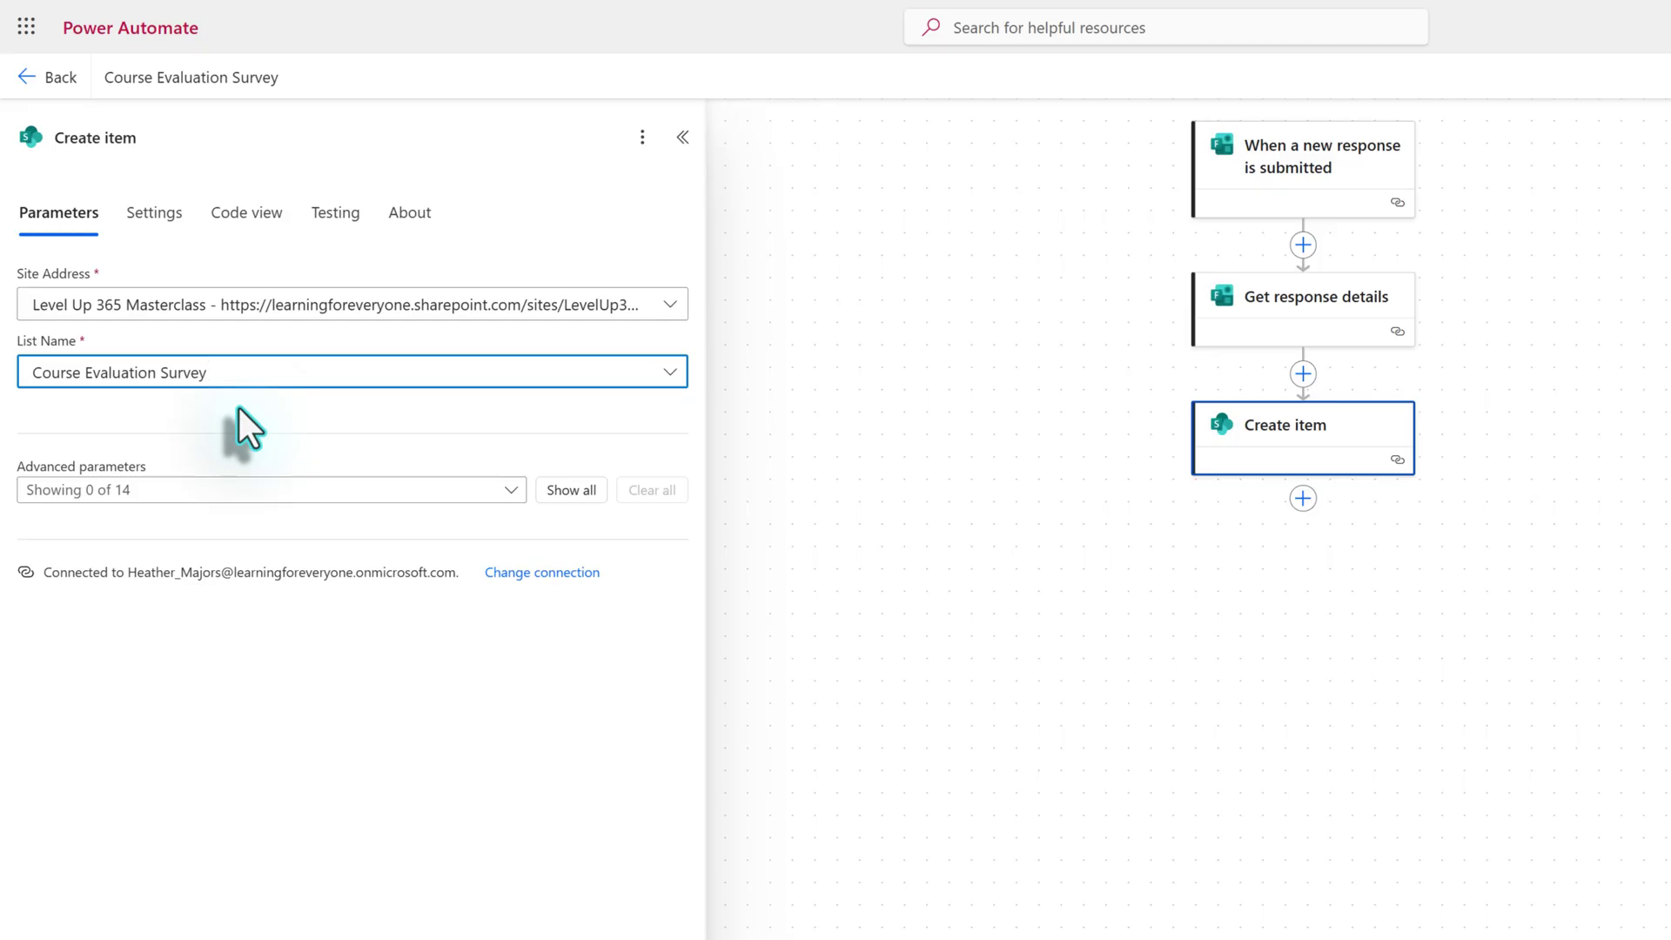
click(222, 413)
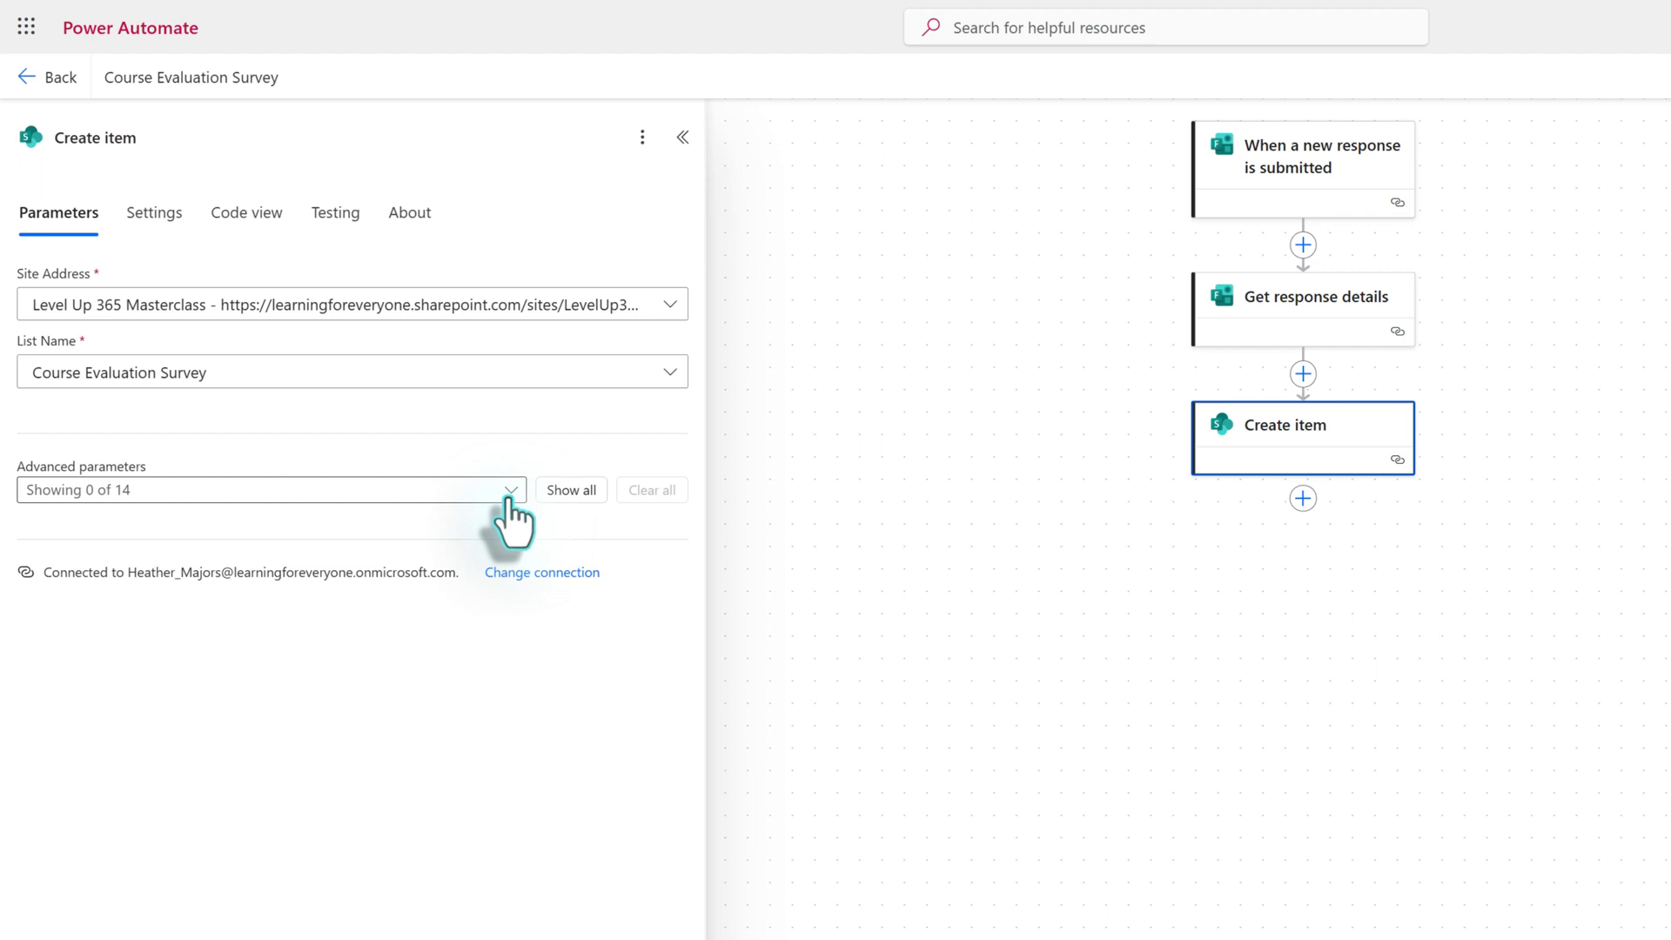
- Show all list columns and map Title to the 'What Course Did You Participate In?' answer
click(555, 495)
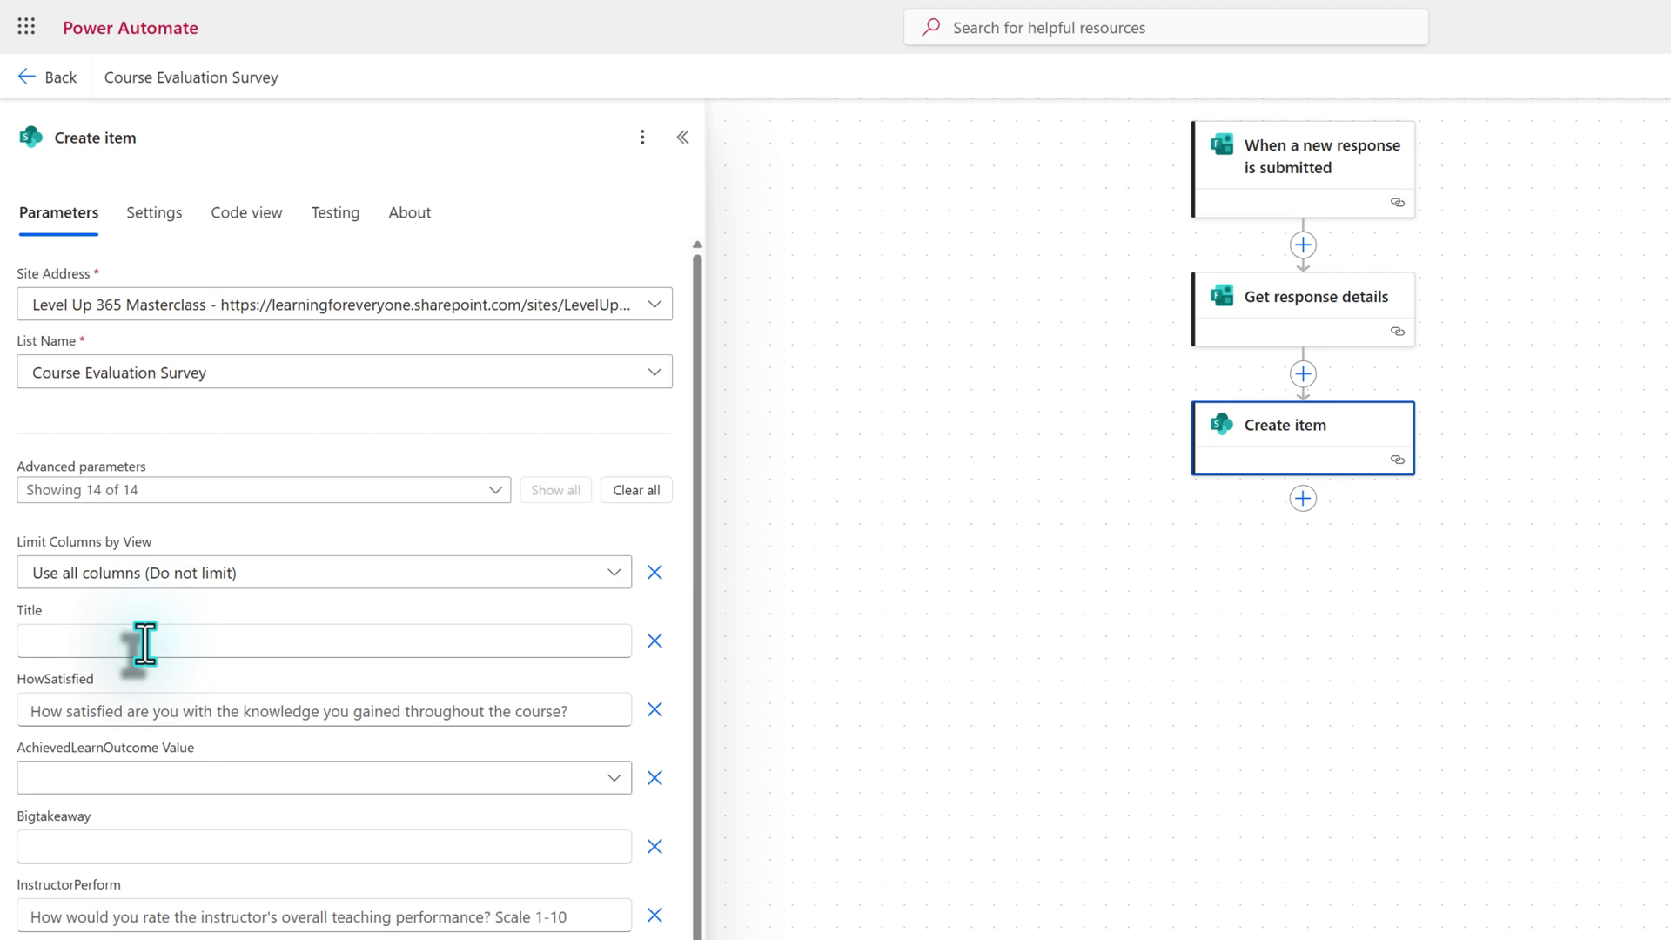
click(144, 643)
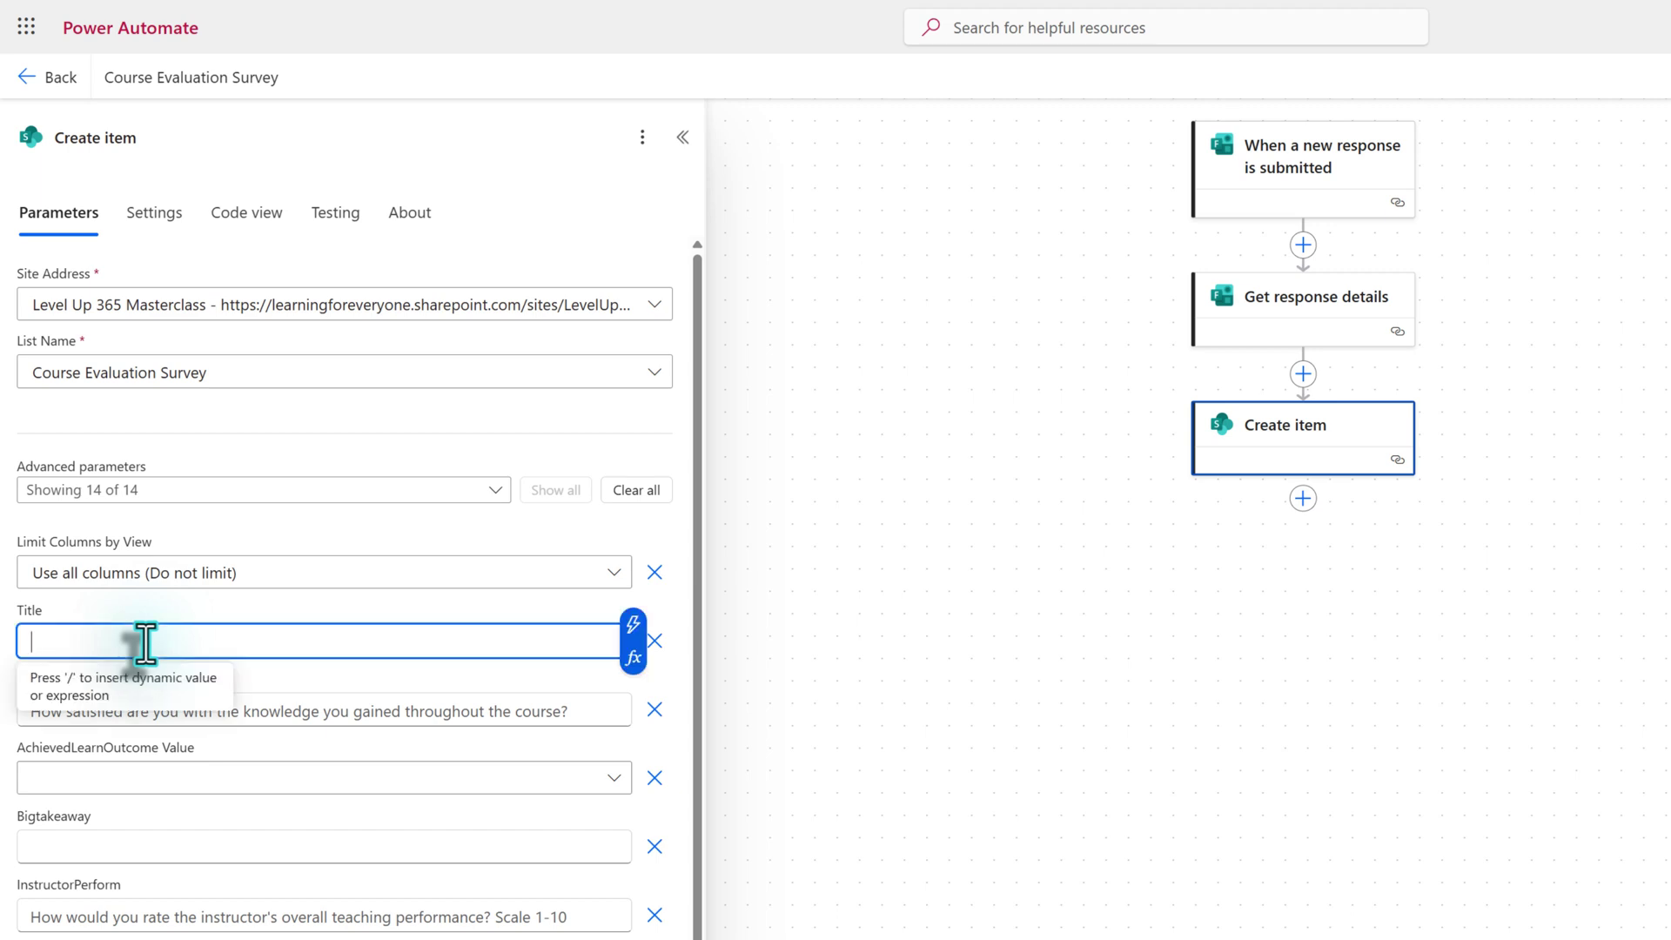
click(632, 628)
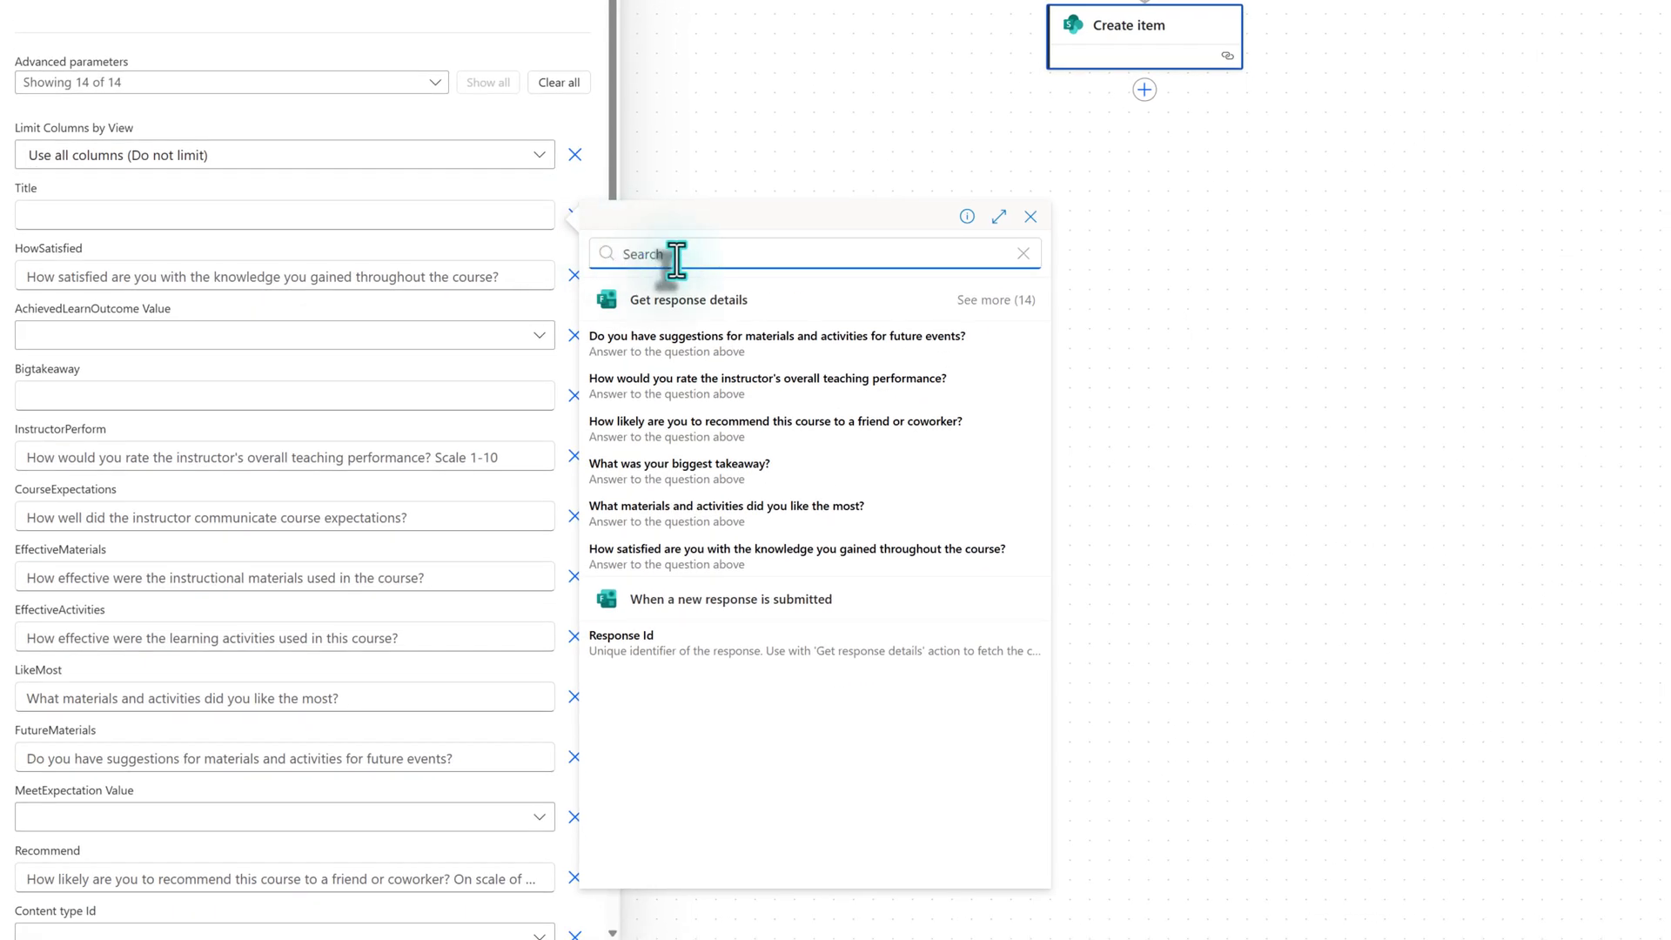
text(what)
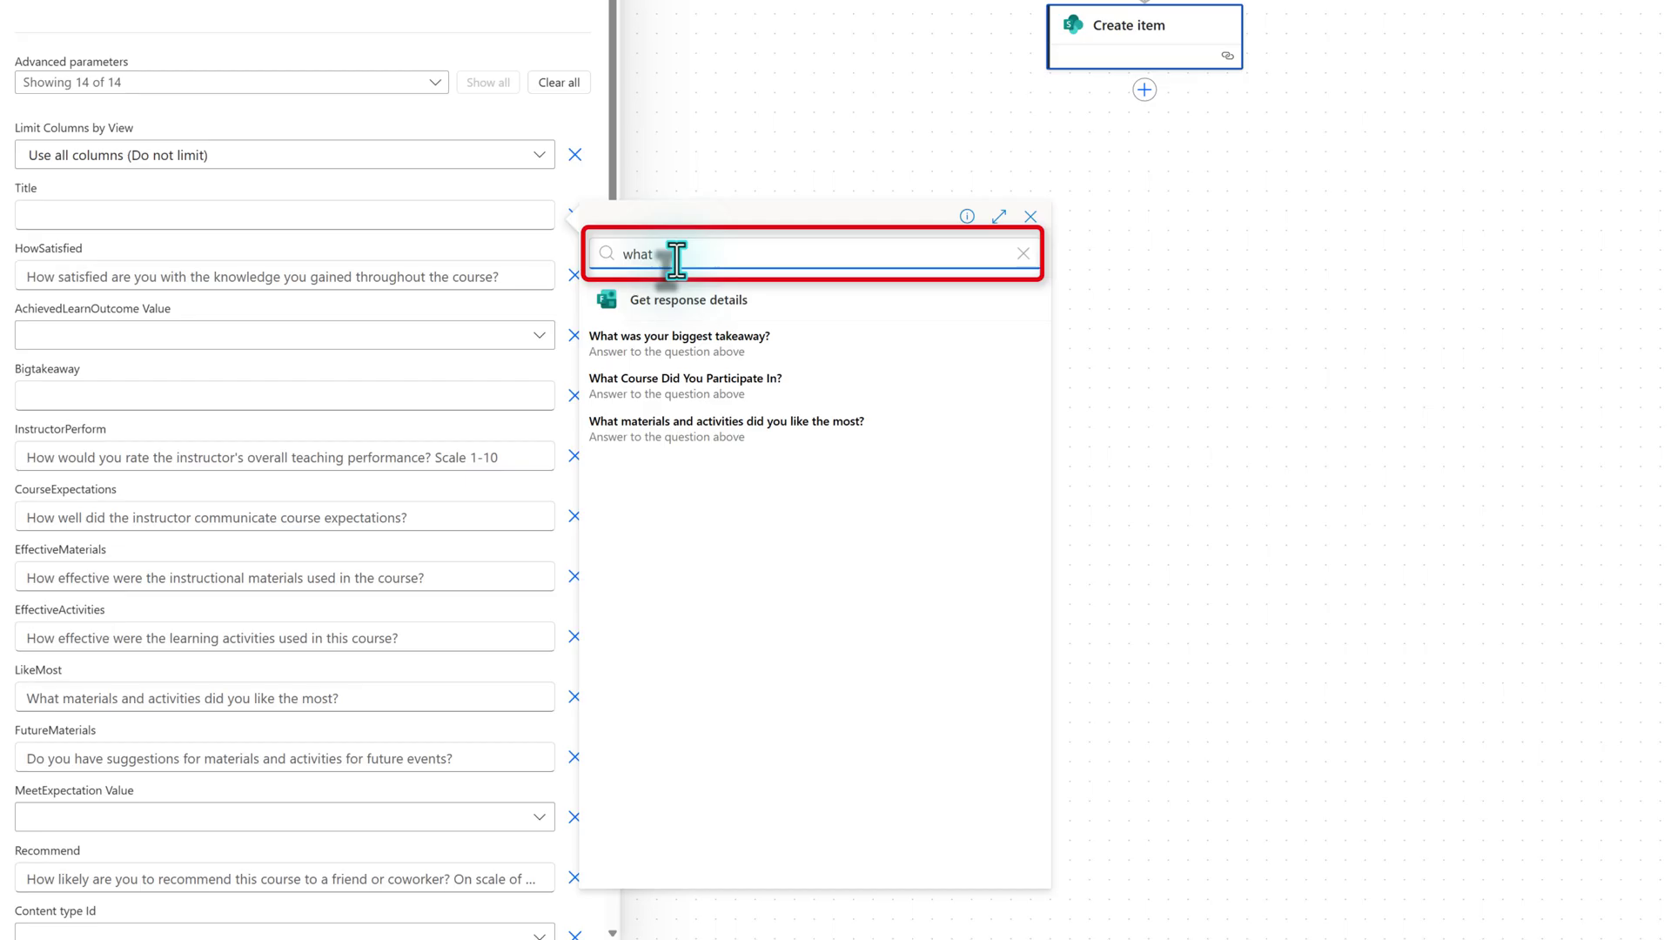
click(701, 382)
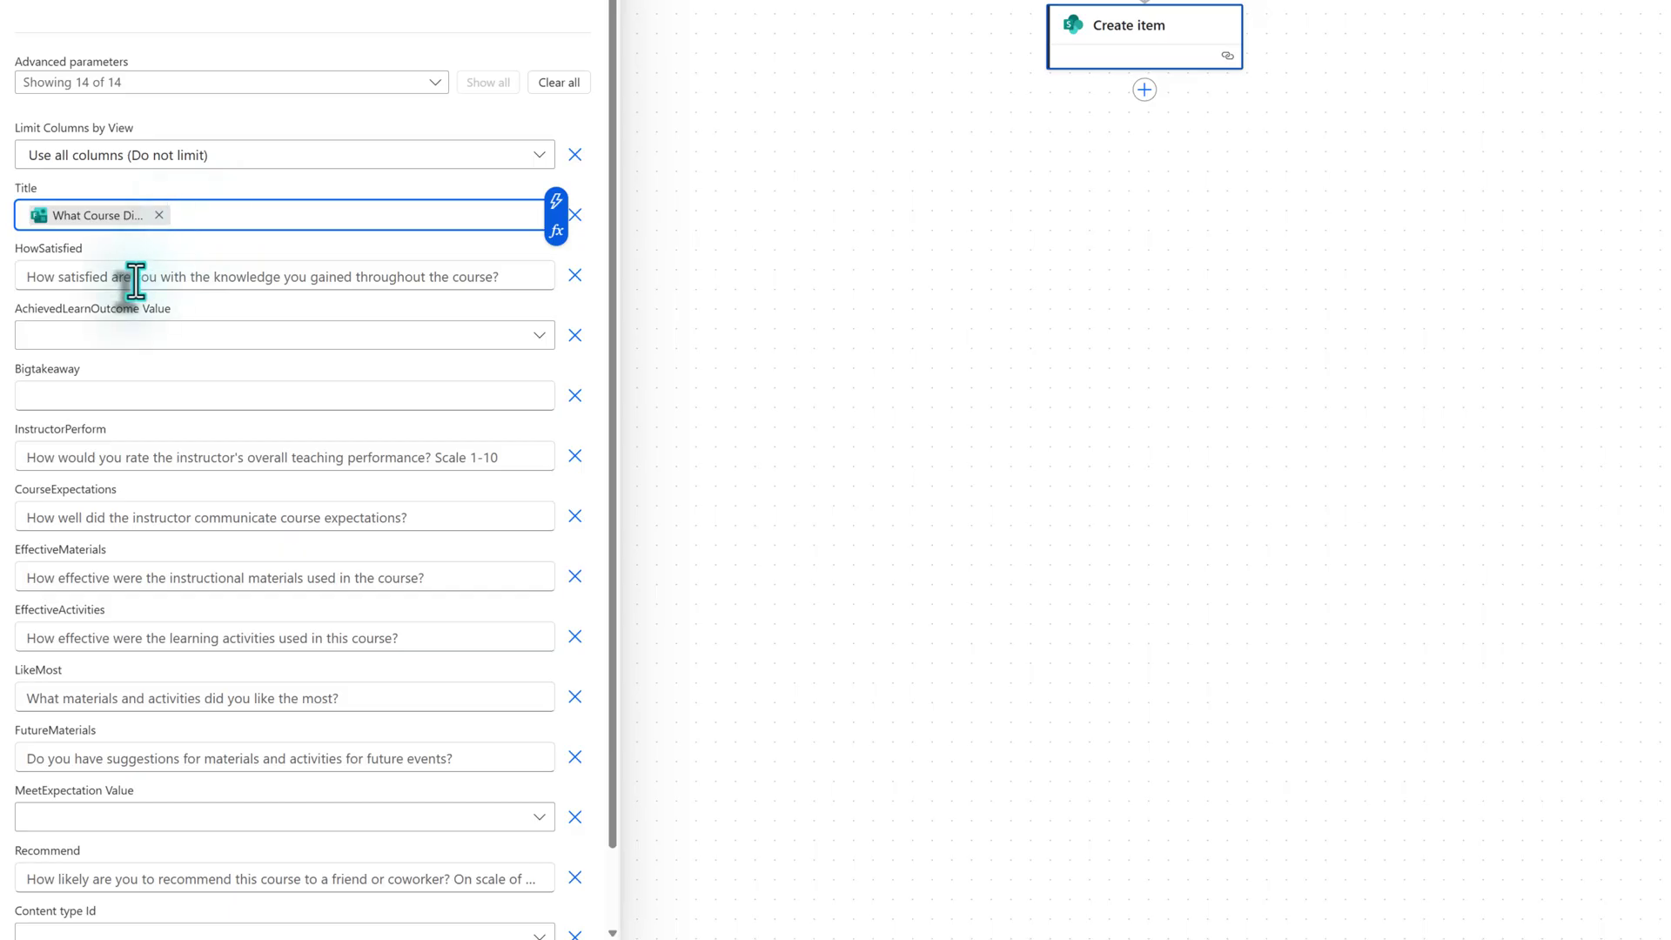
- Begin mapping the HowSatisfied column from the Get response details outputs
click(65, 277)
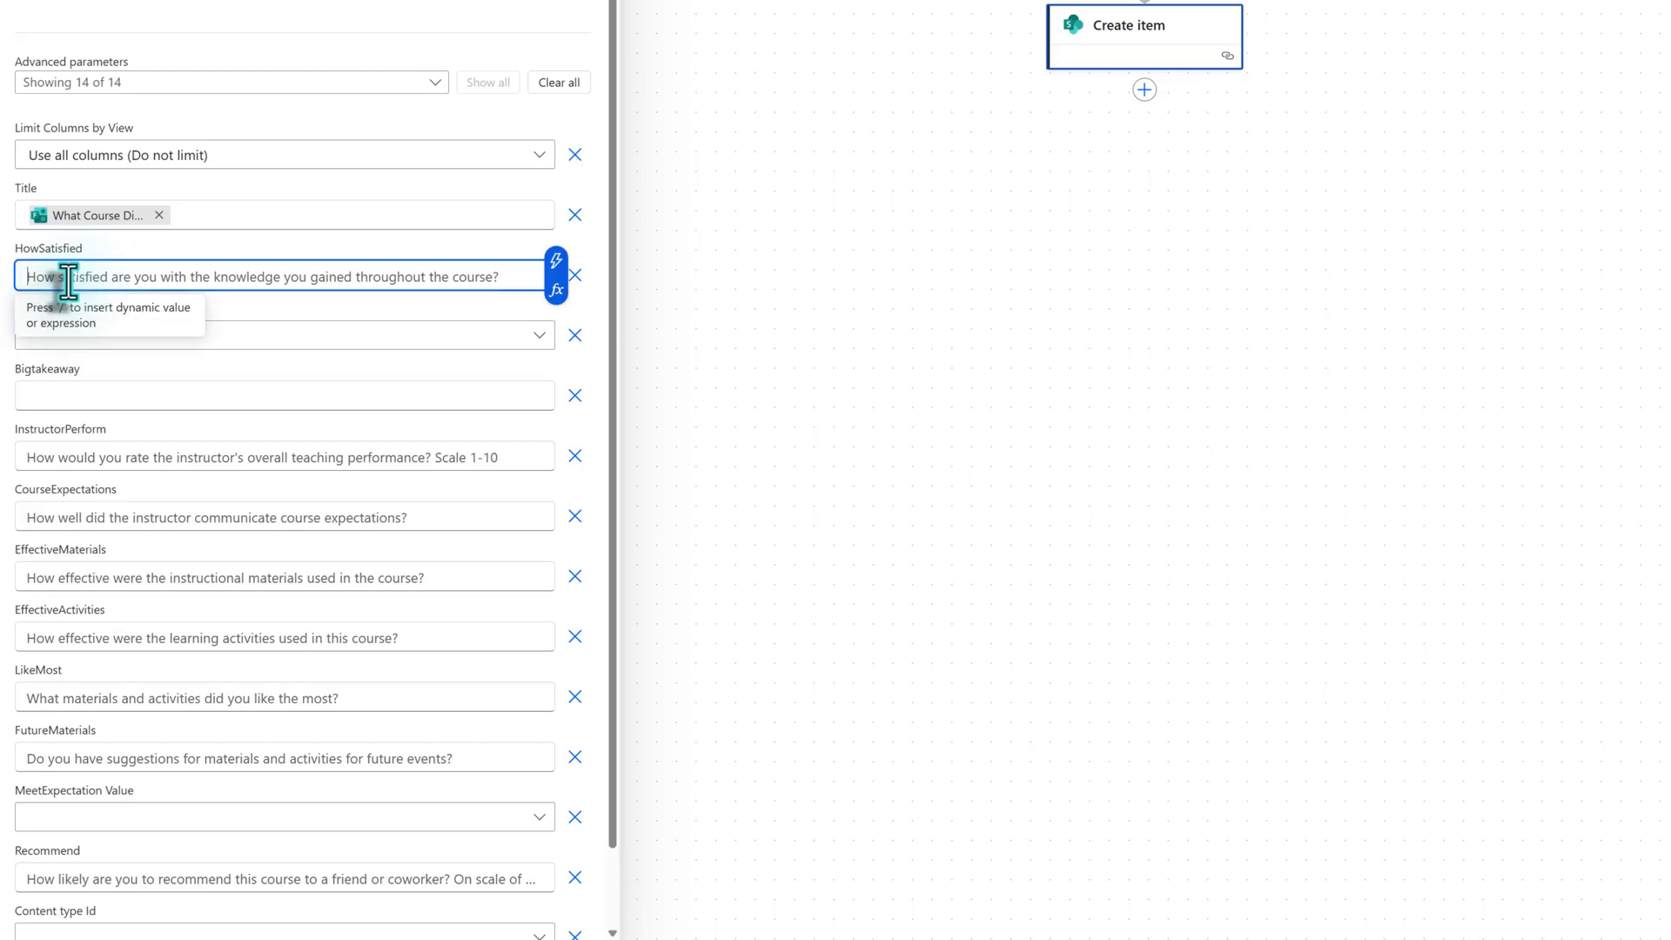
click(557, 262)
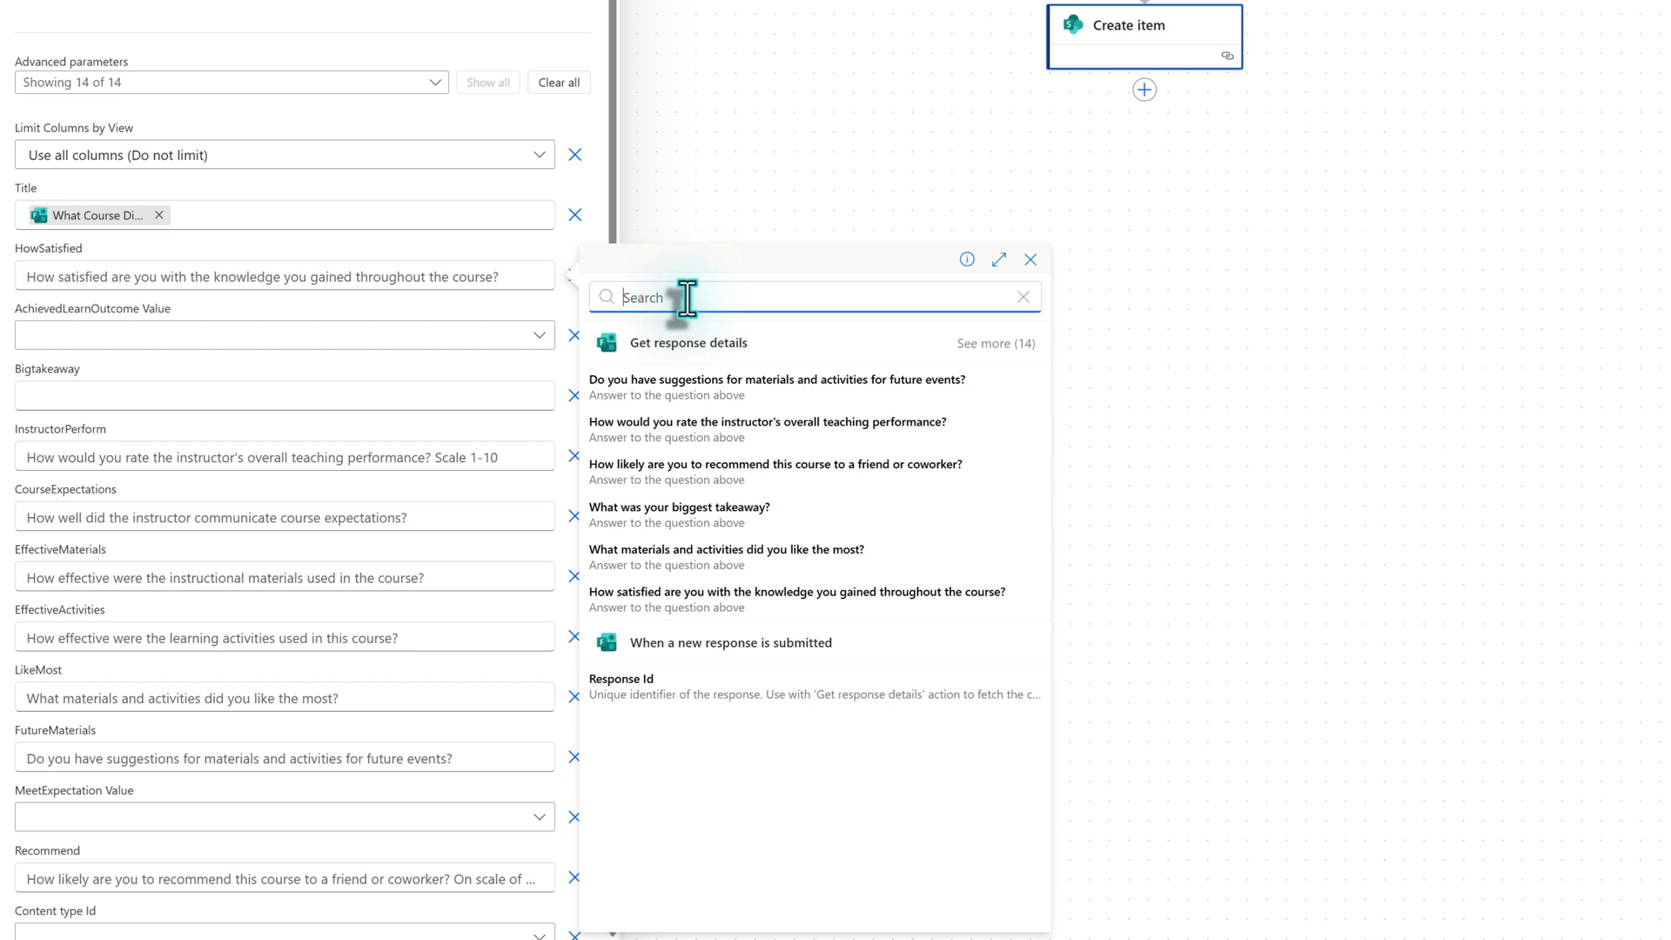
- Map HowSatisfied to the satisfaction answer and AchievedLearnOutcome to its form answer via a custom value
click(806, 608)
click(131, 334)
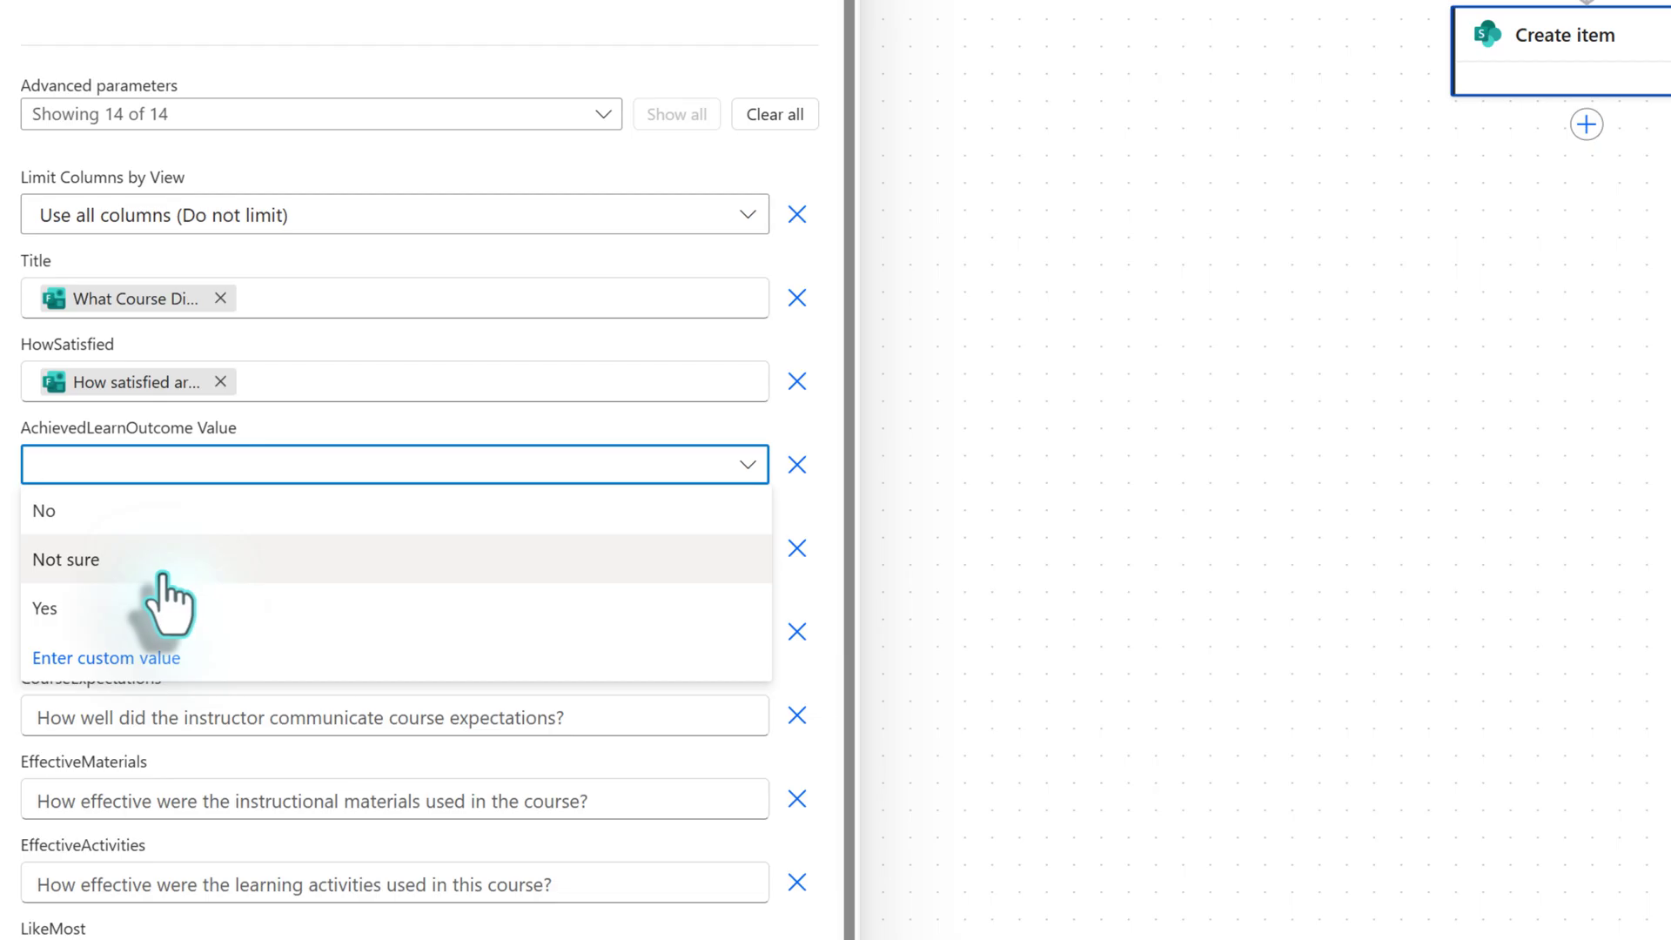
click(132, 660)
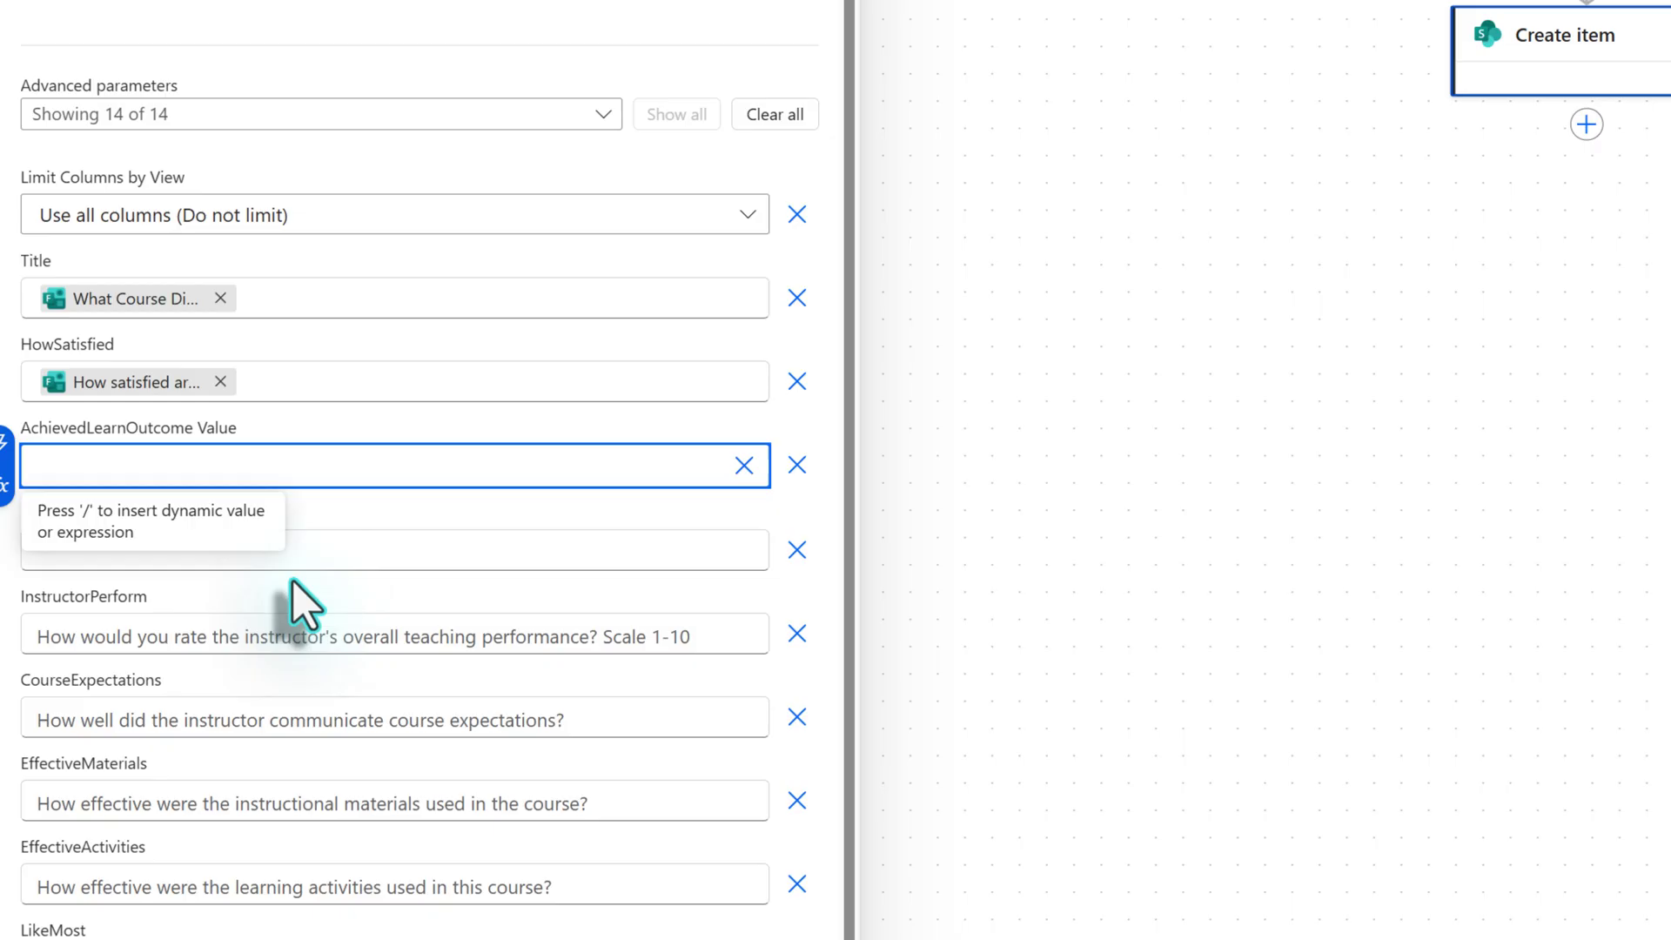
click(9, 450)
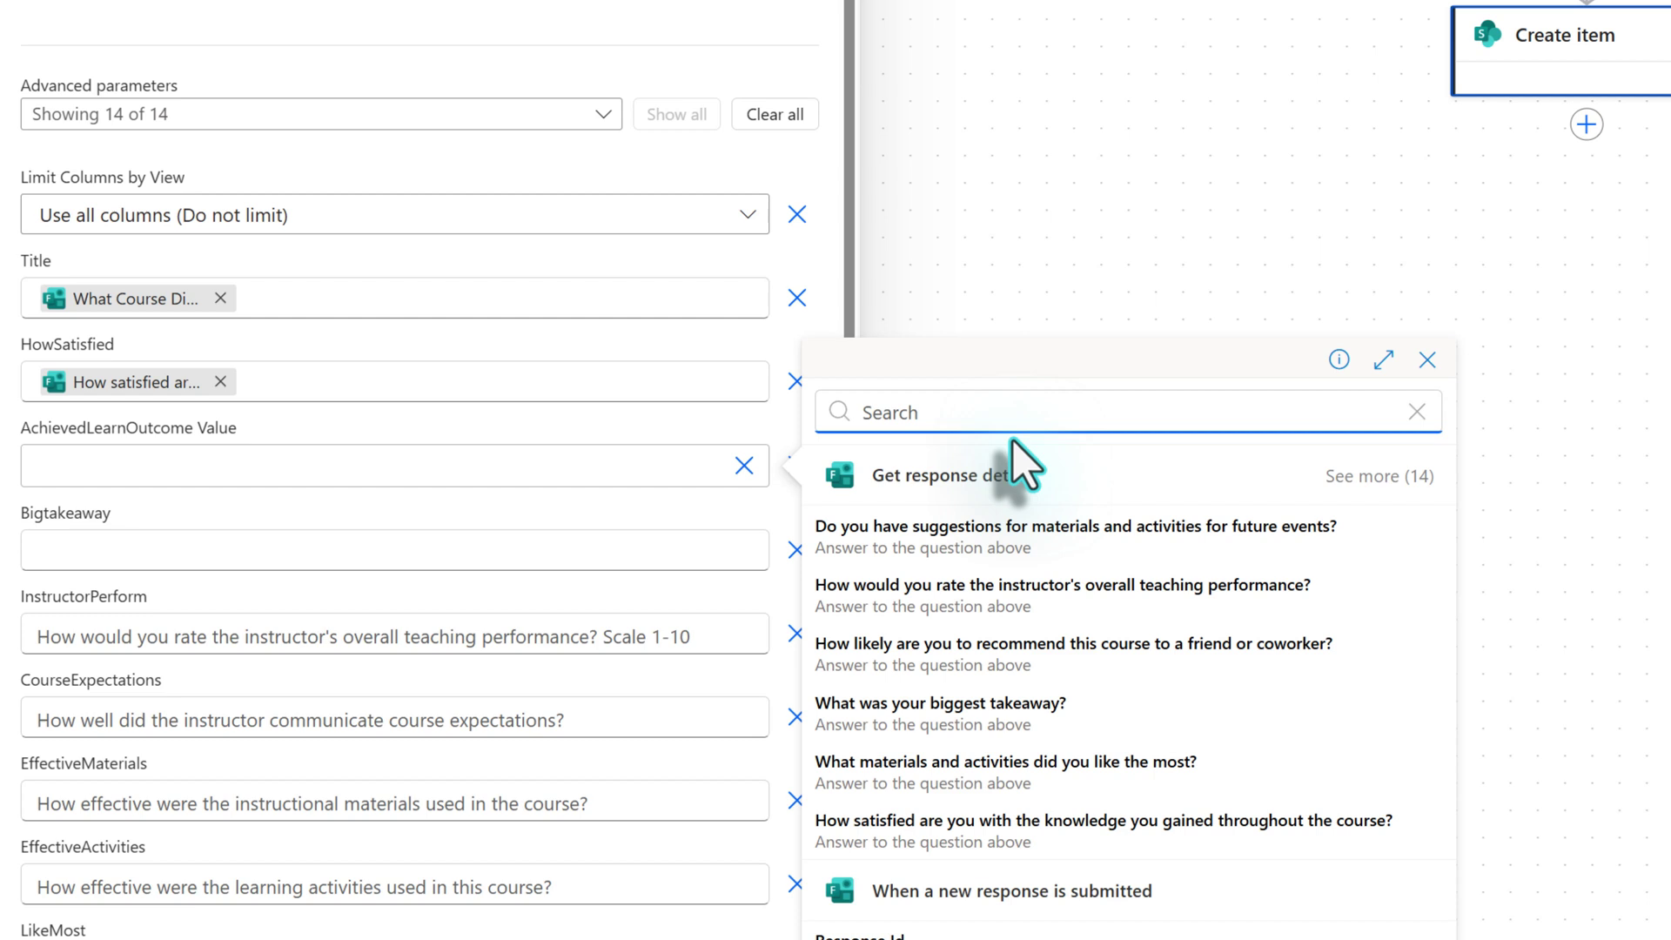
click(768, 621)
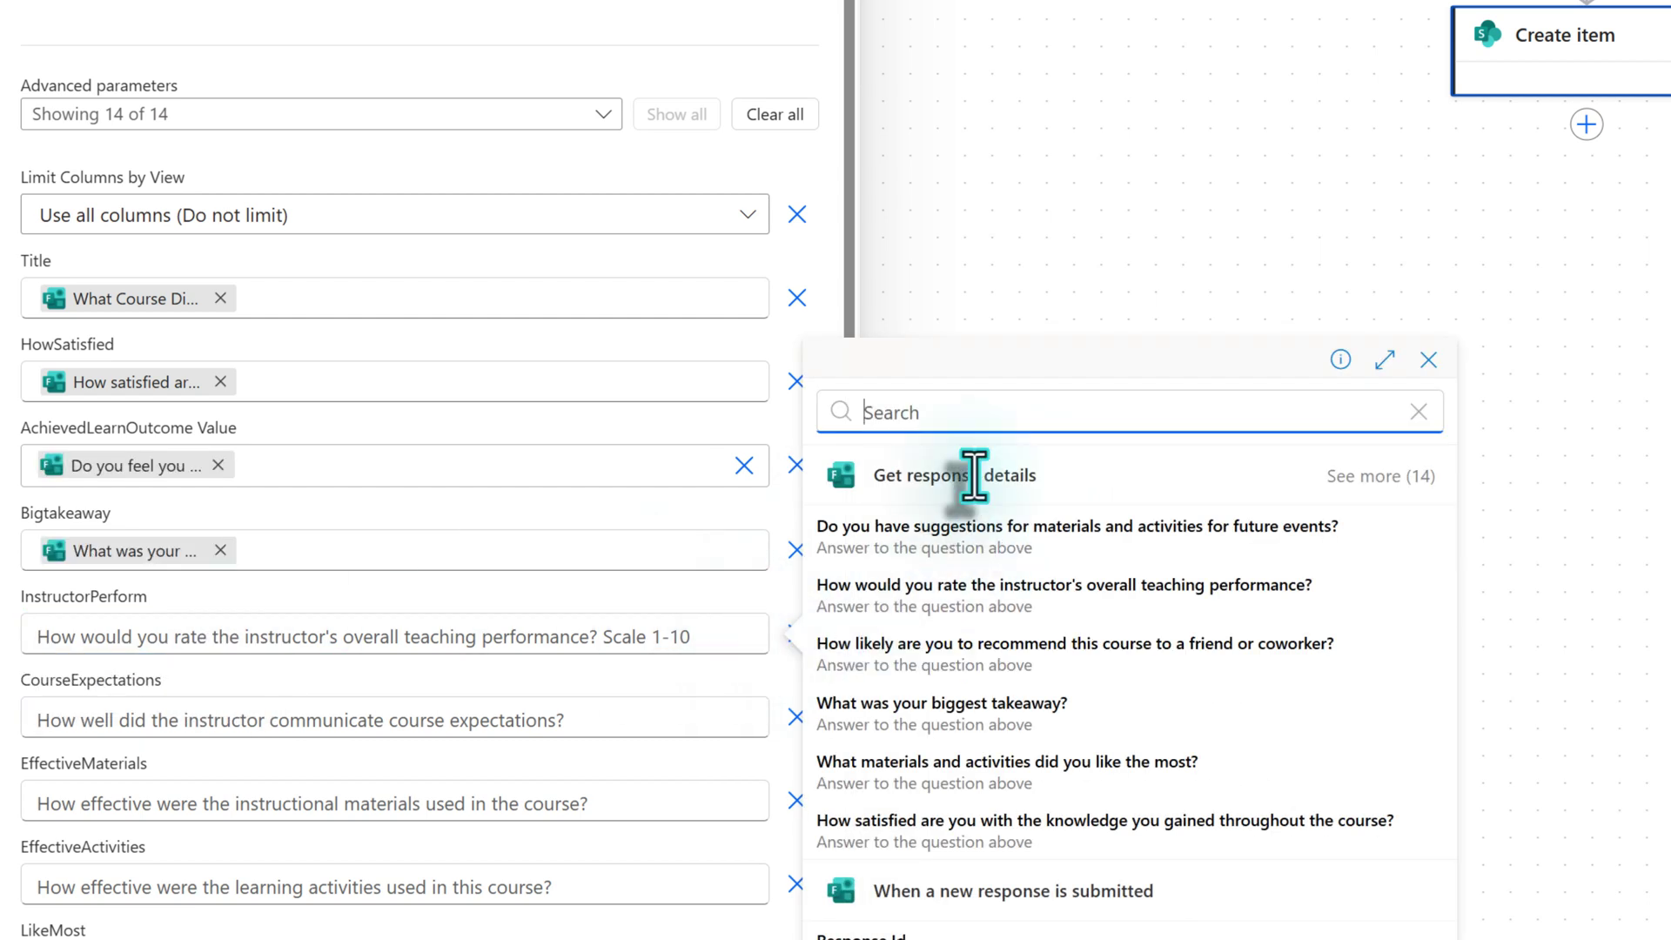
text(rate)
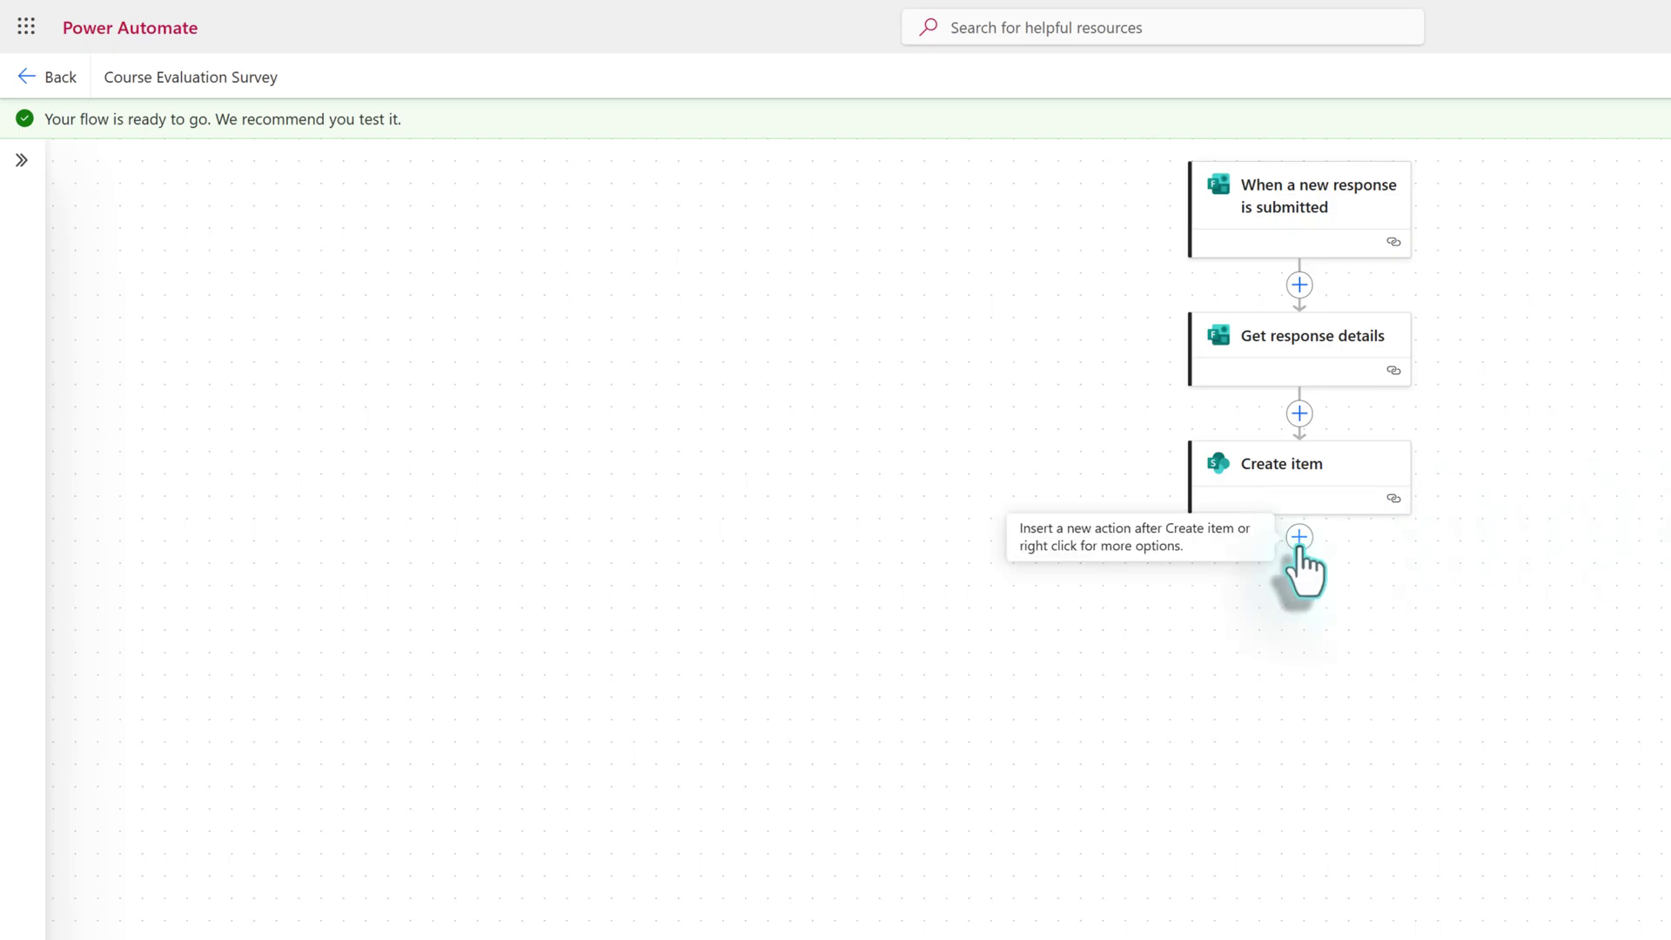
- Add an Office 365 Outlook Send an email (V2) action after Create item
click(1300, 539)
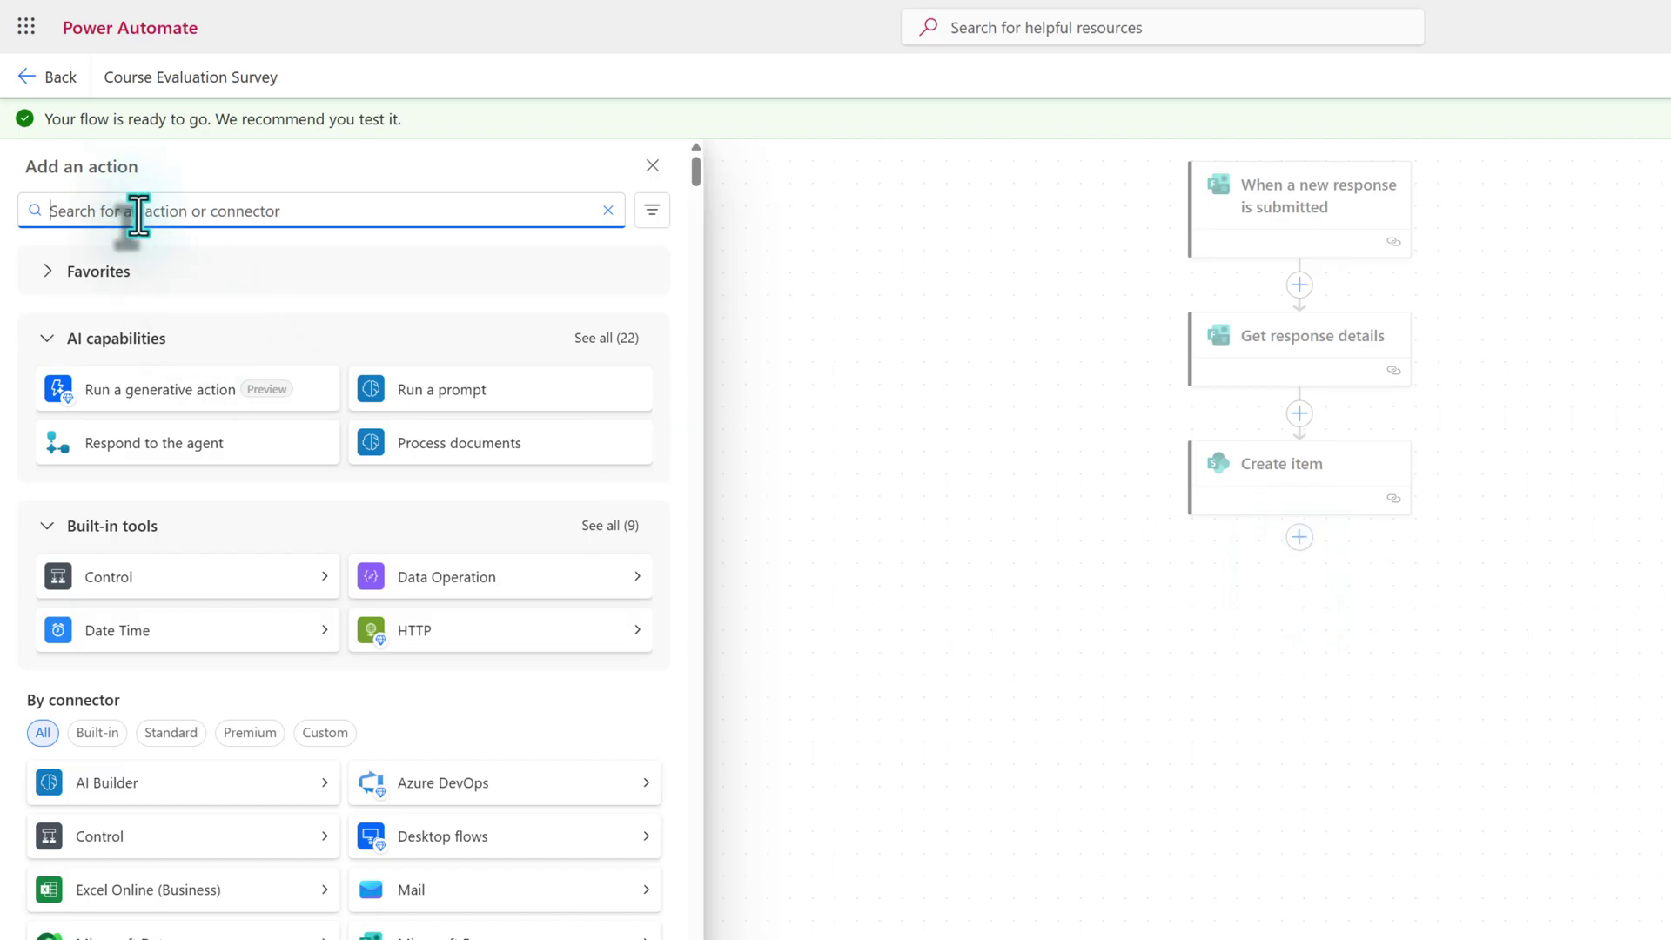
text(o)
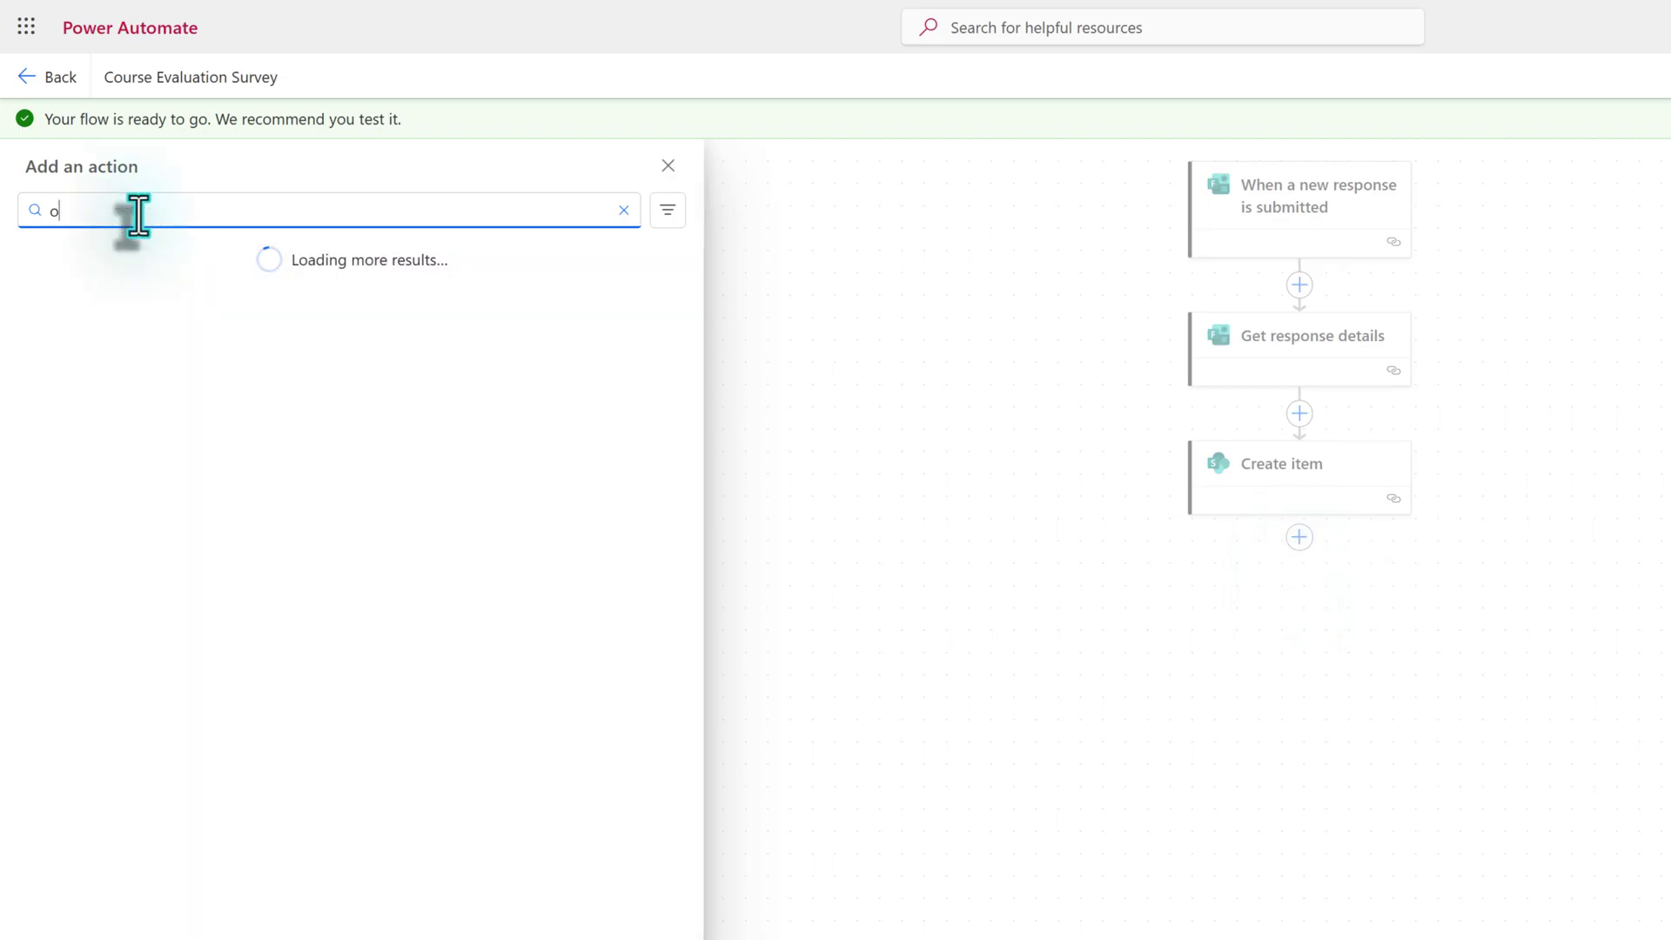
text(ff)
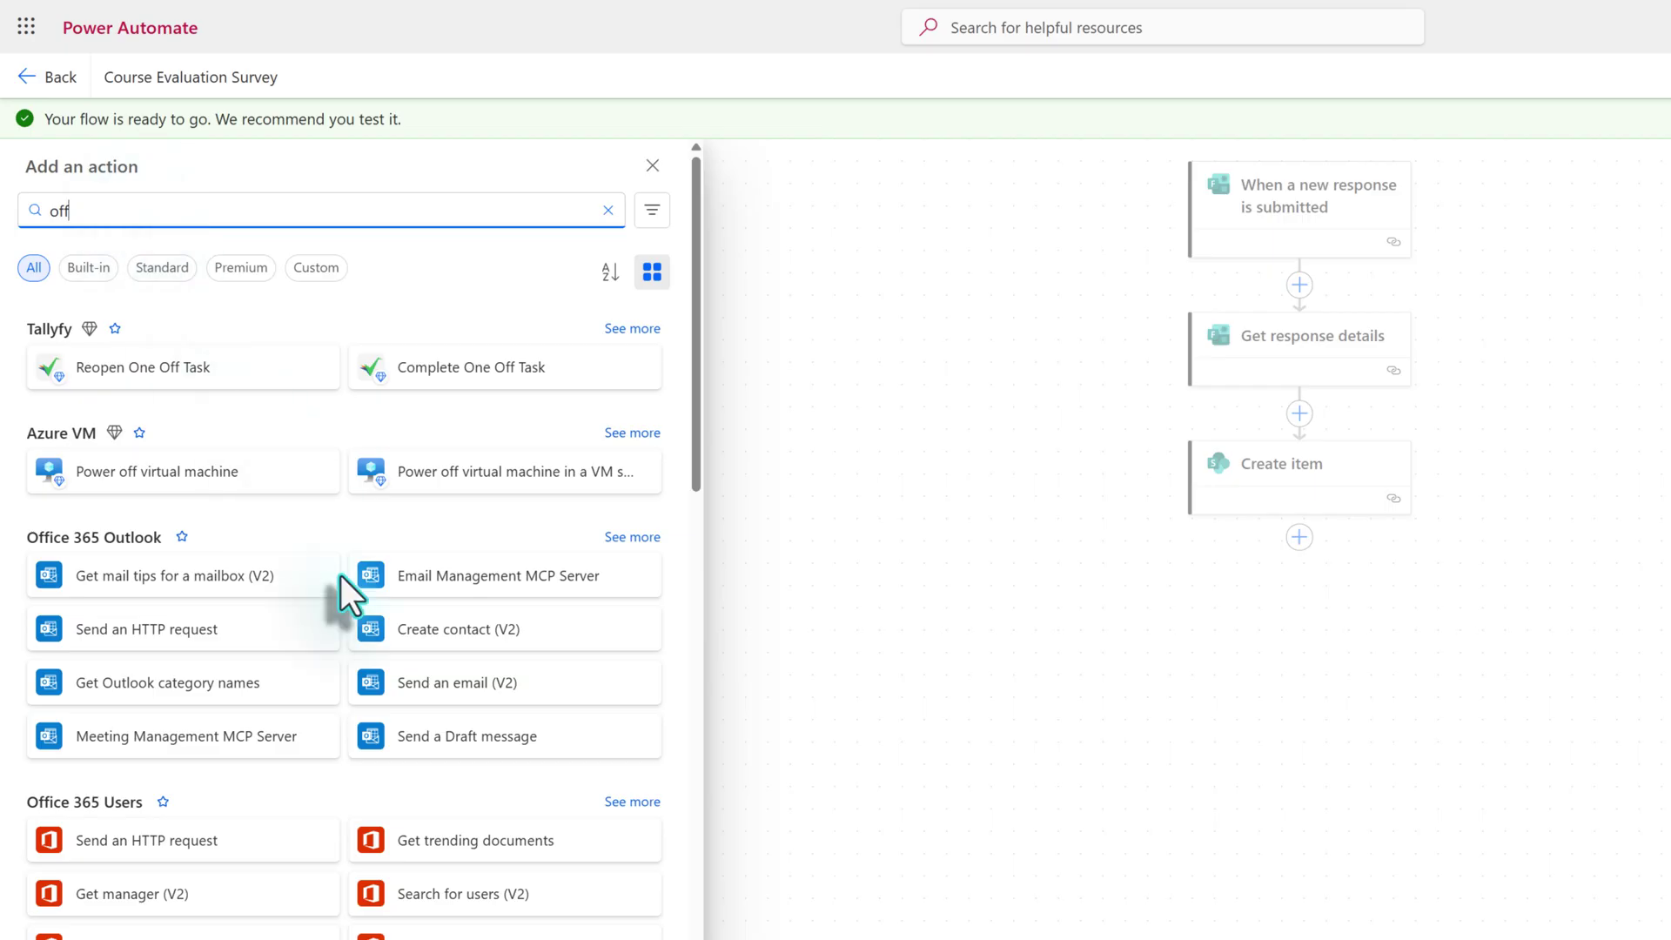
click(445, 685)
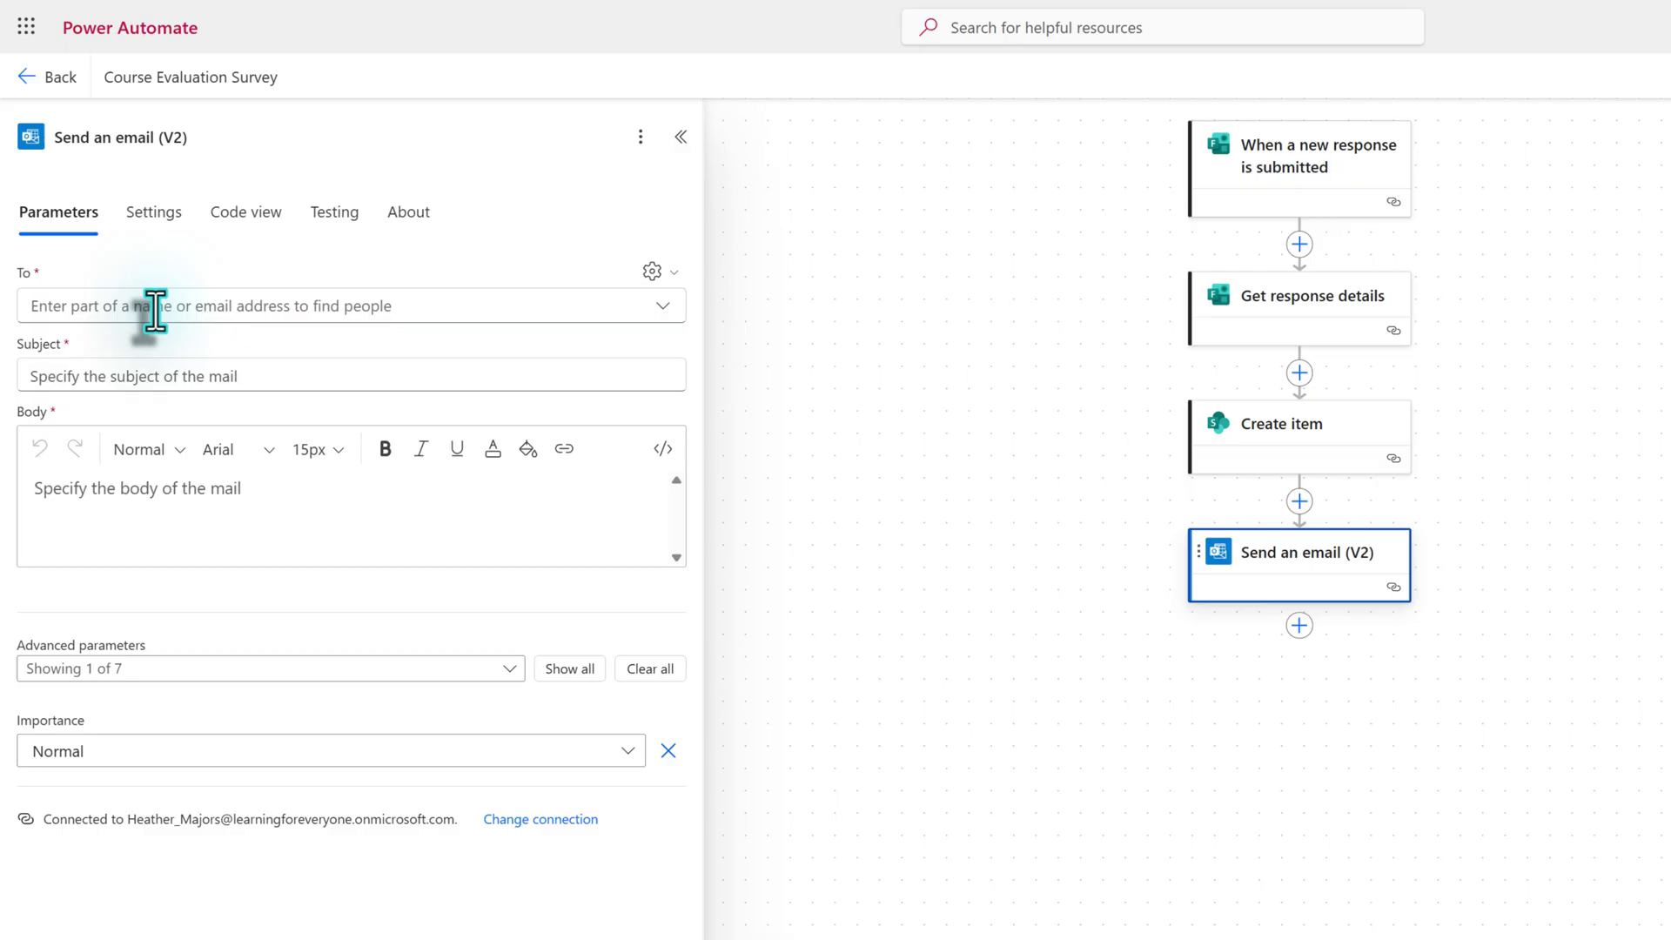
- Add two suggested people as the email's To recipients
click(115, 308)
text(adel)
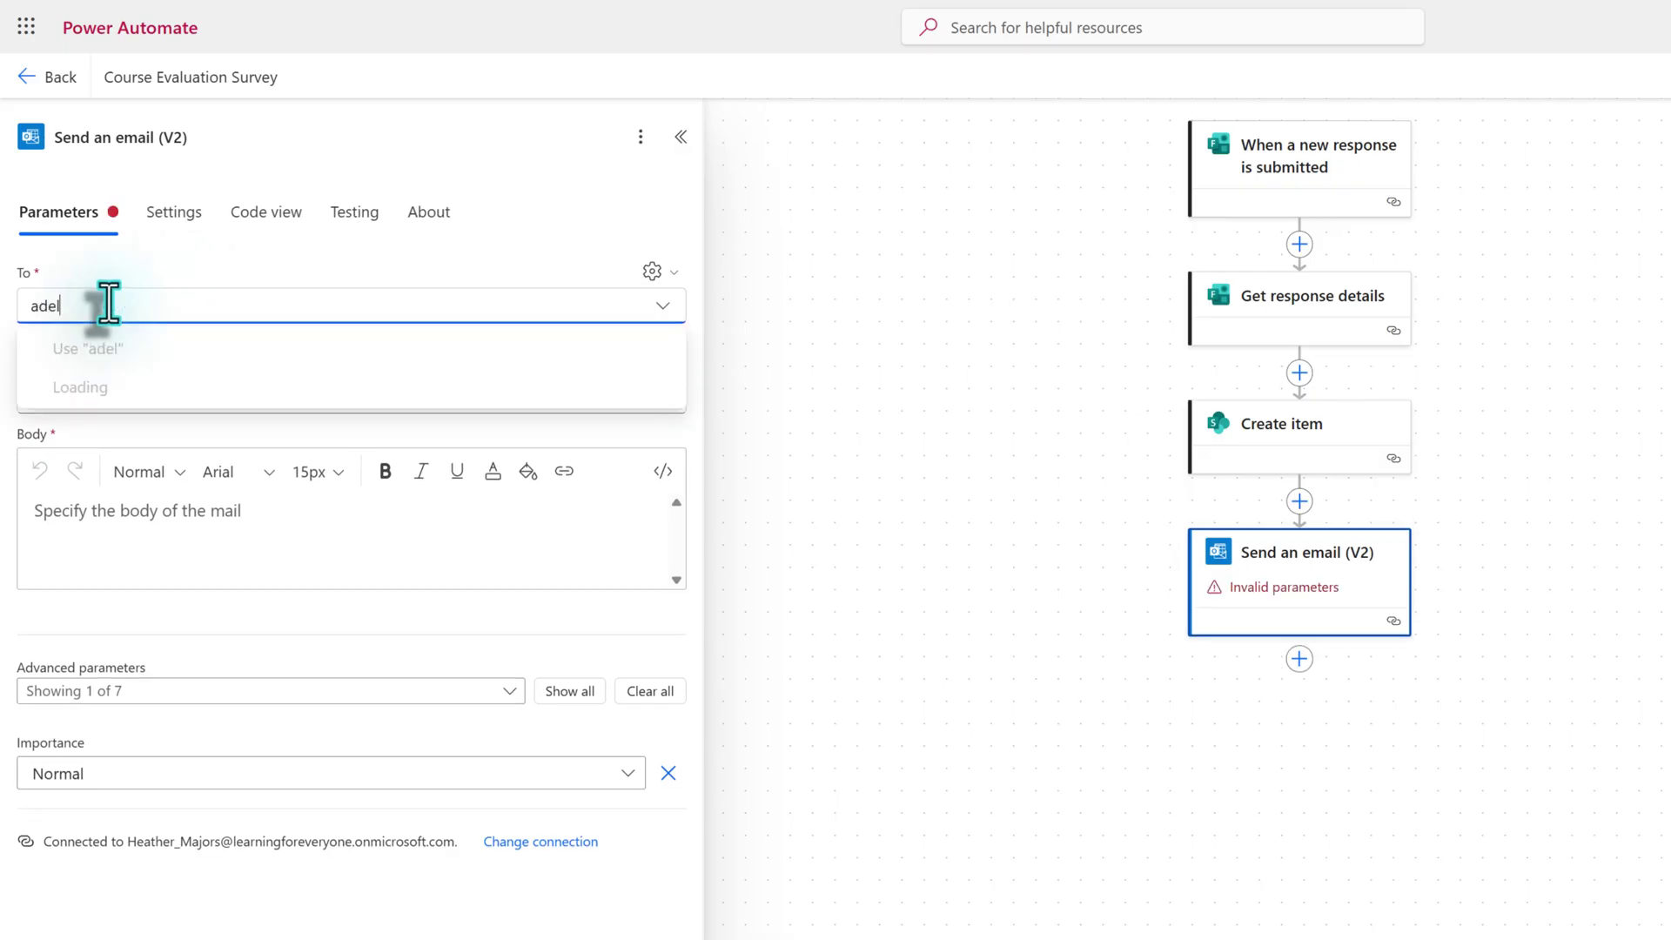
click(145, 389)
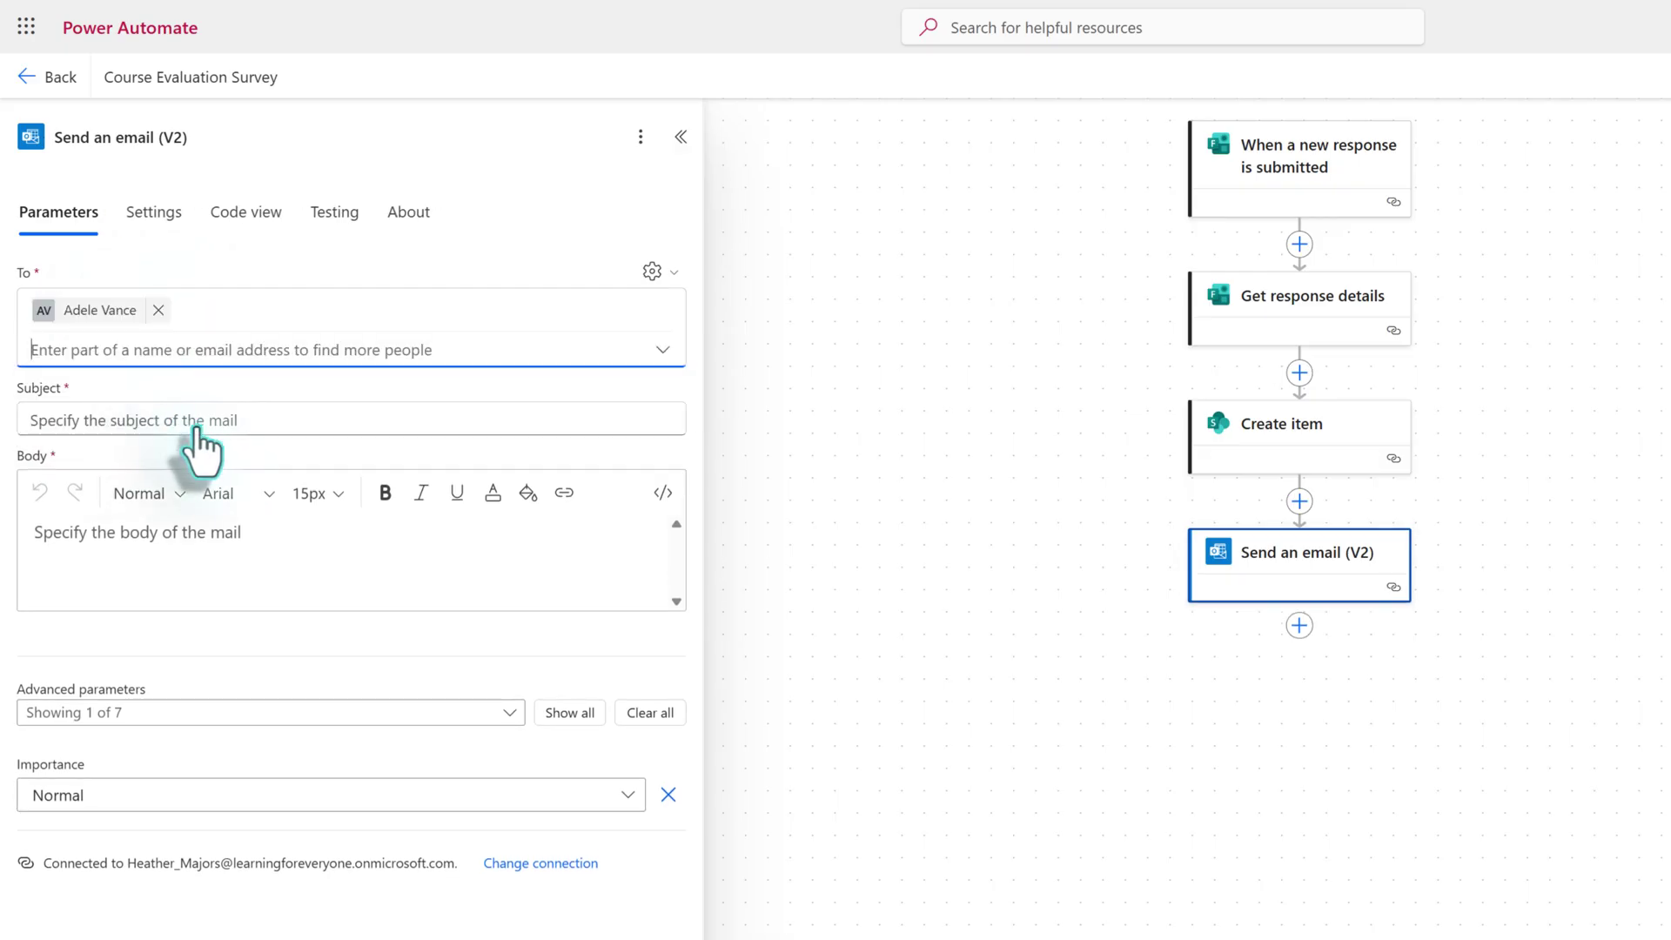
text(heather)
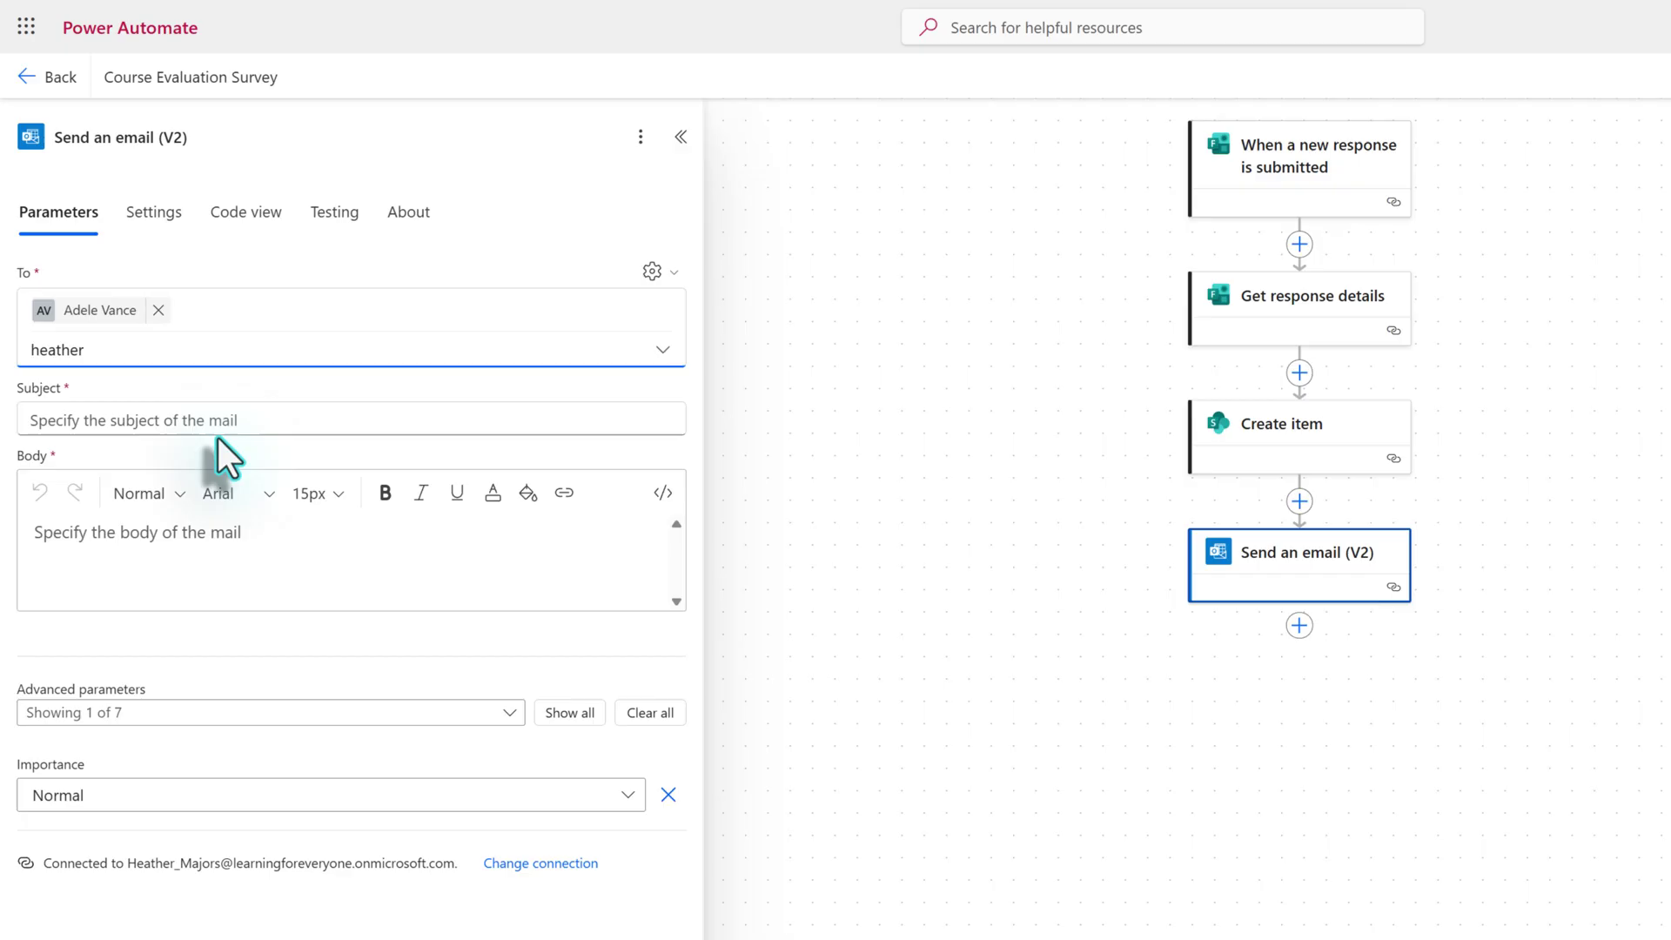
click(117, 350)
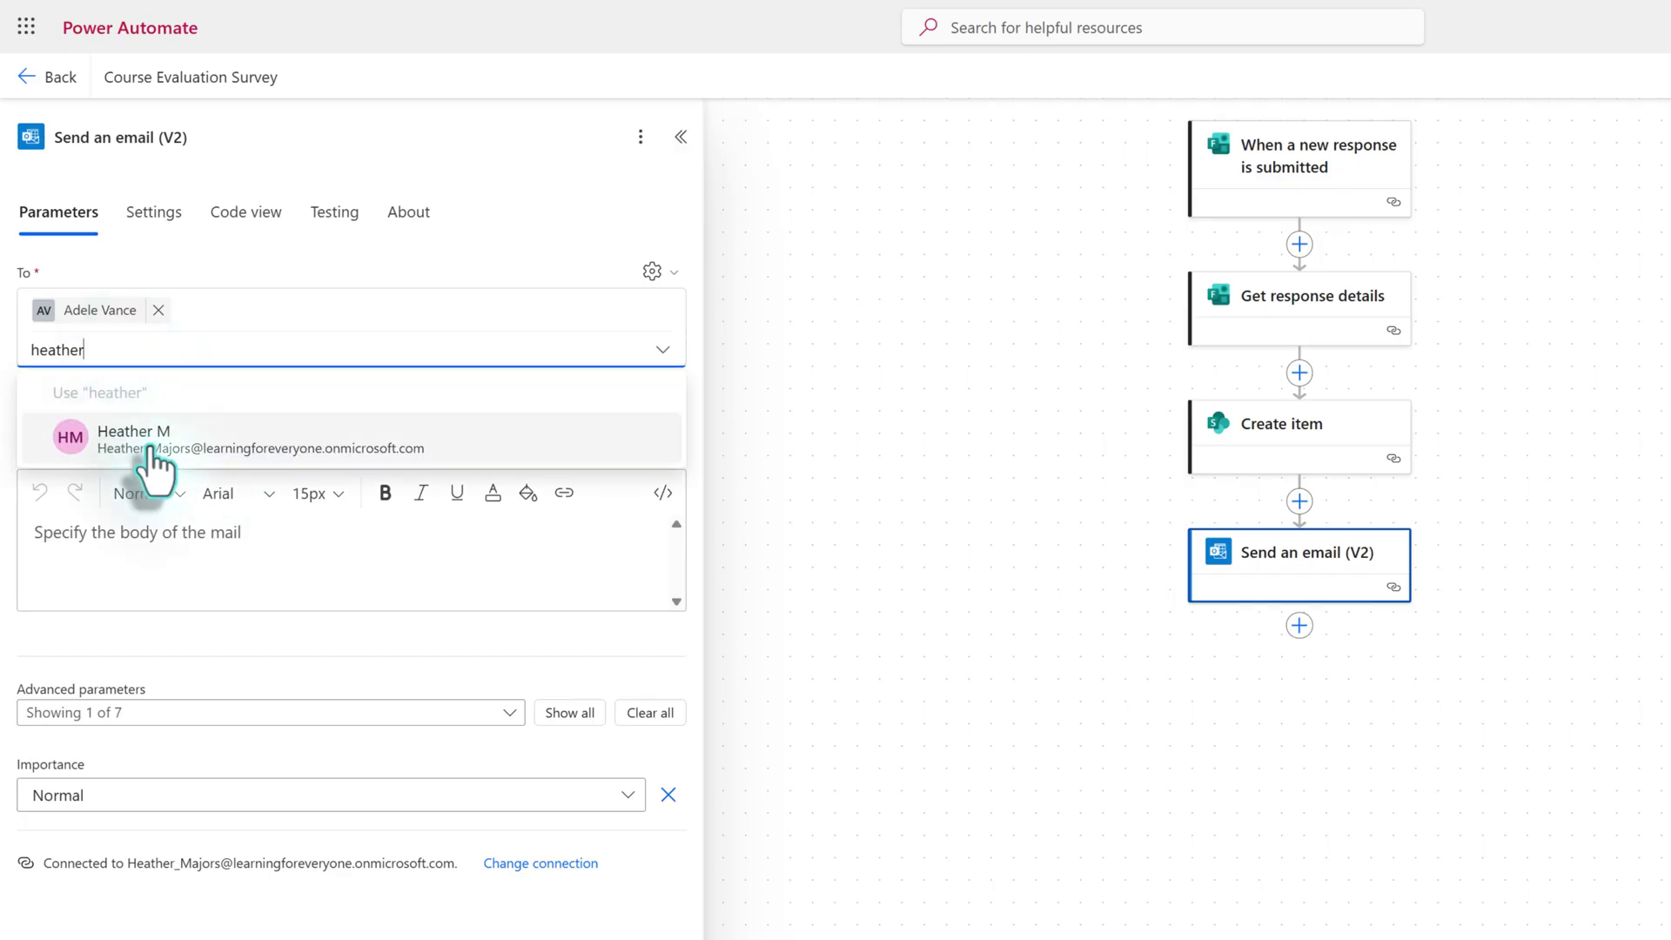
click(174, 444)
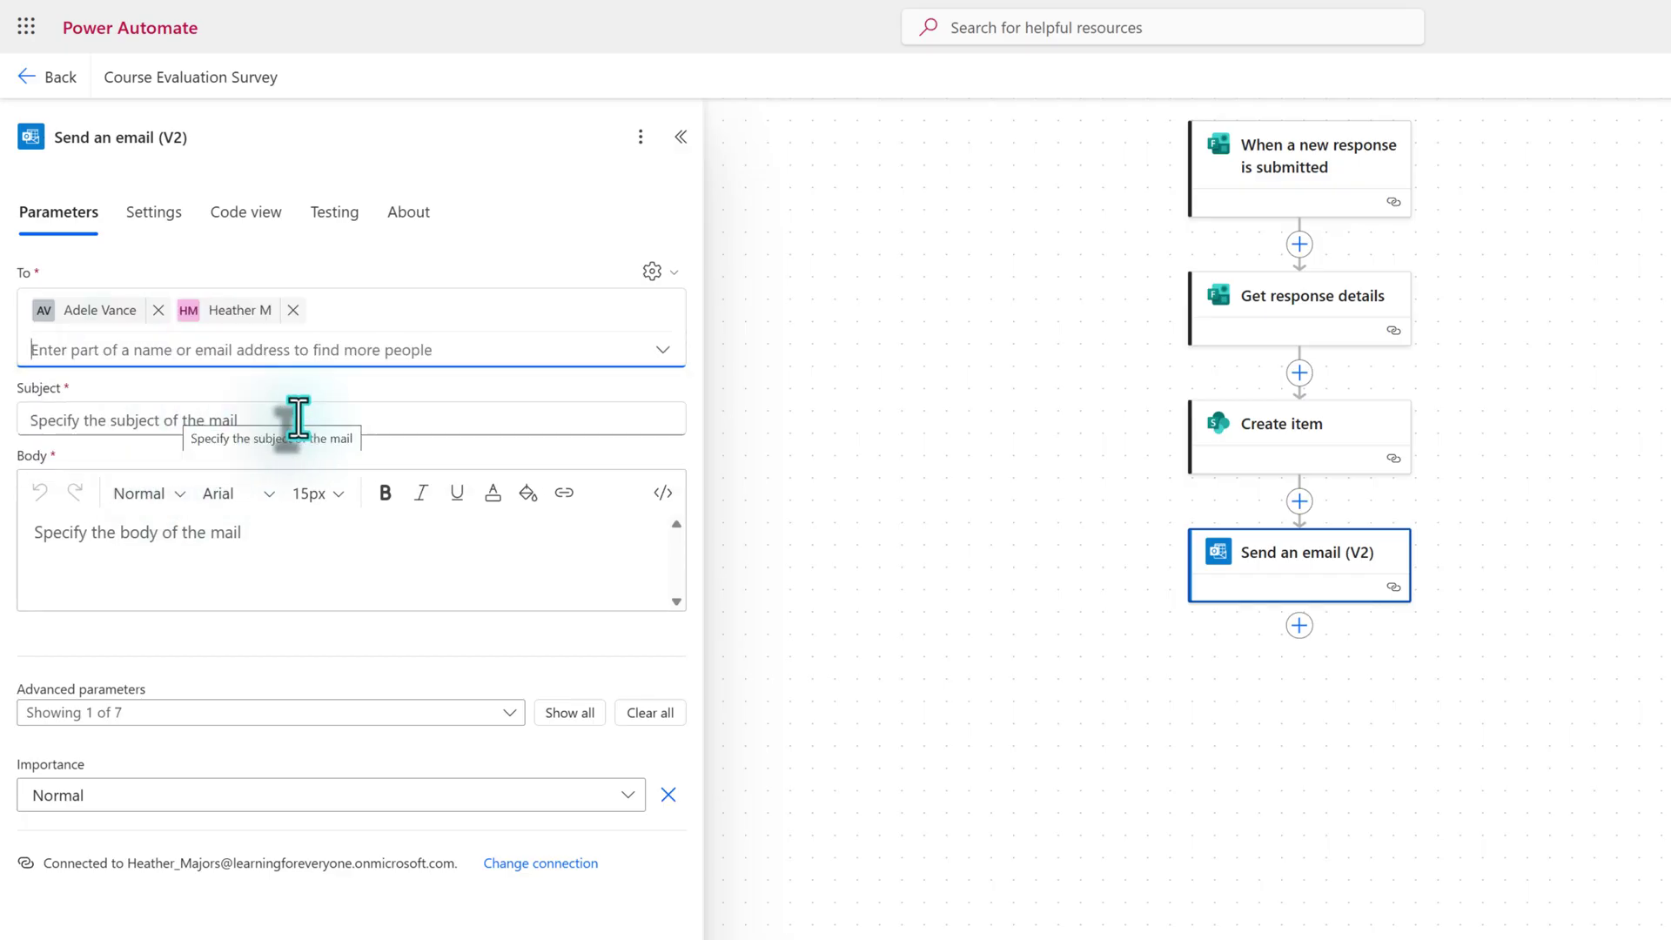
- Write the email subject and insert the list item's Title dynamic content into it
click(423, 418)
text(A new rep)
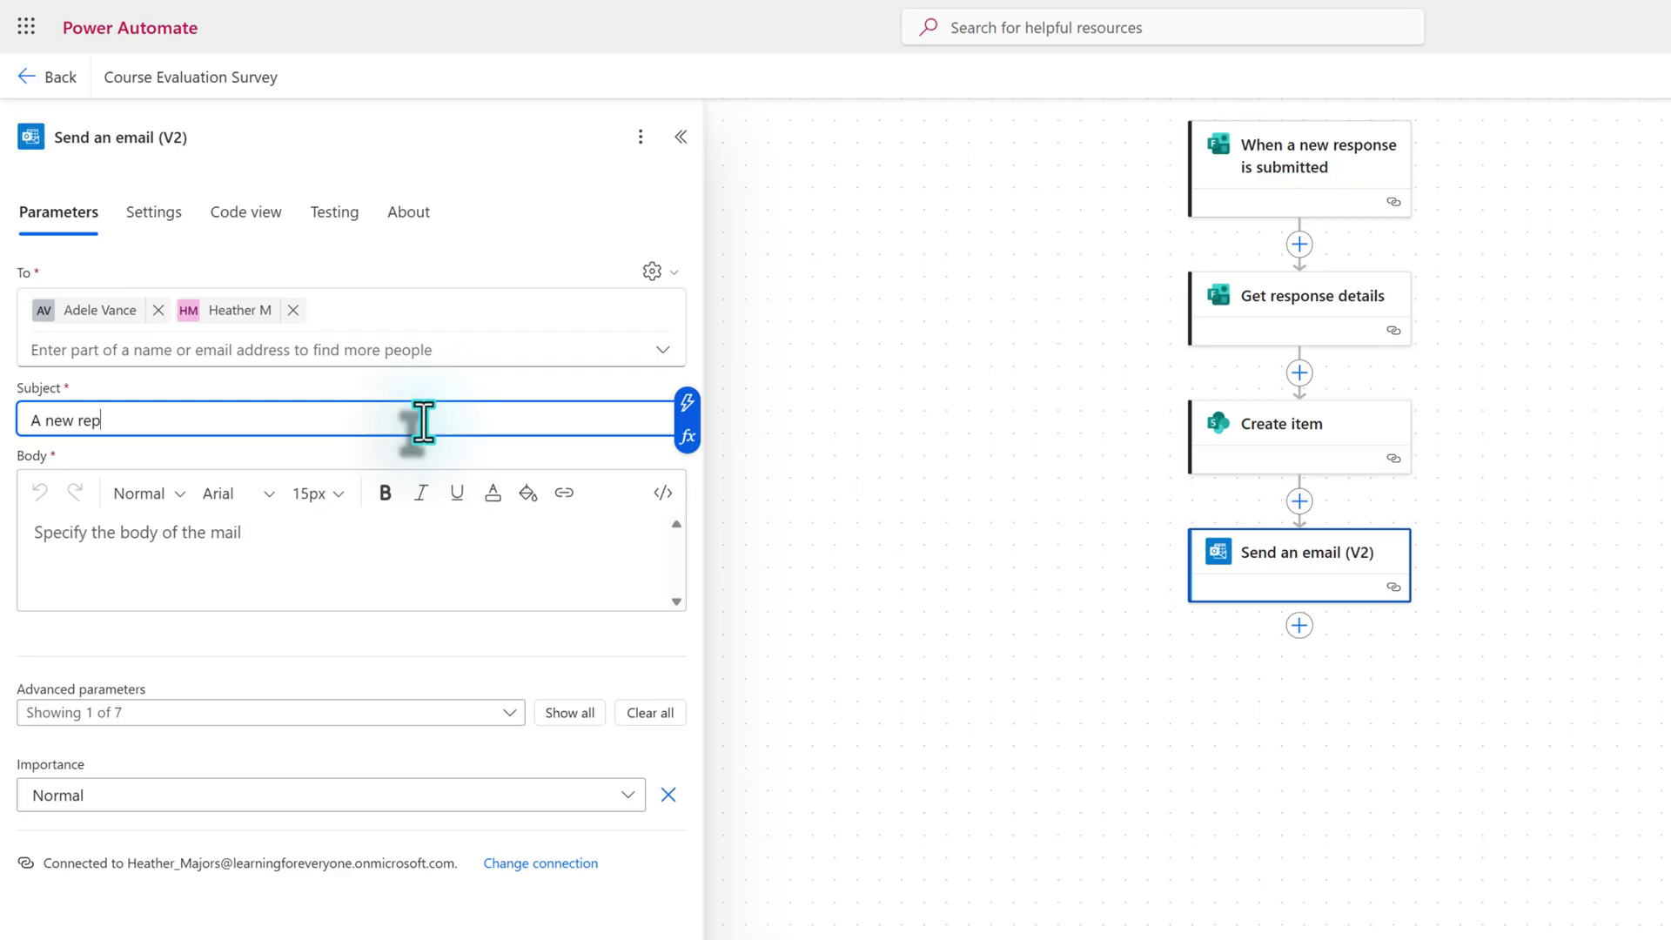
text(onse was submi)
text(tted to)
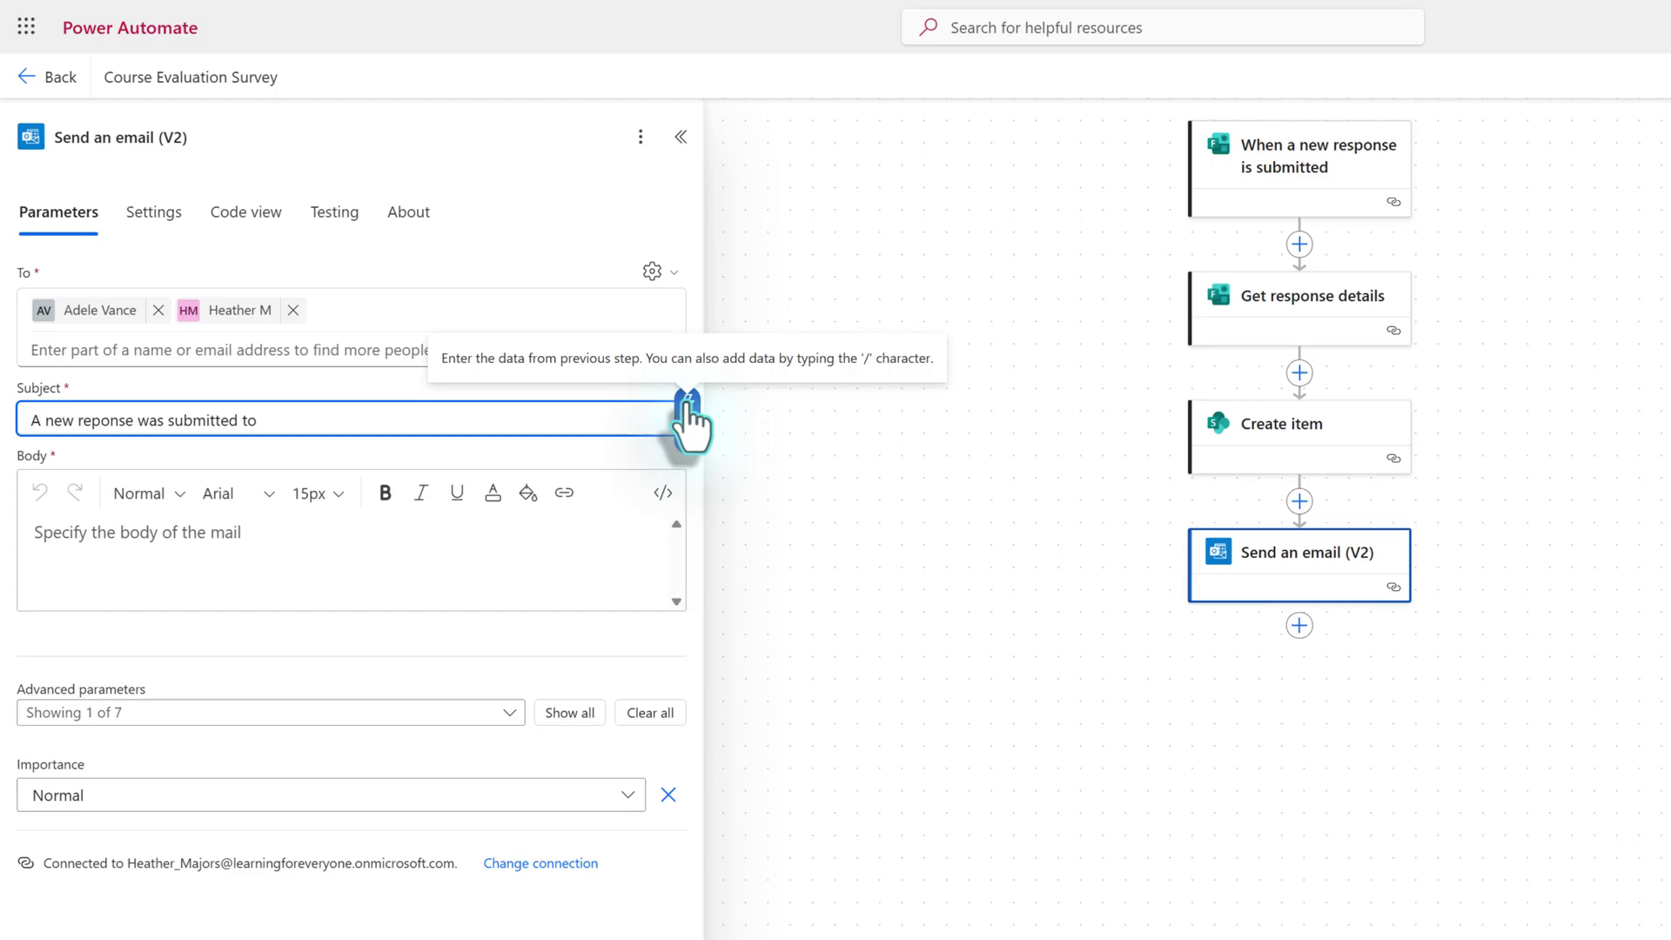
click(688, 404)
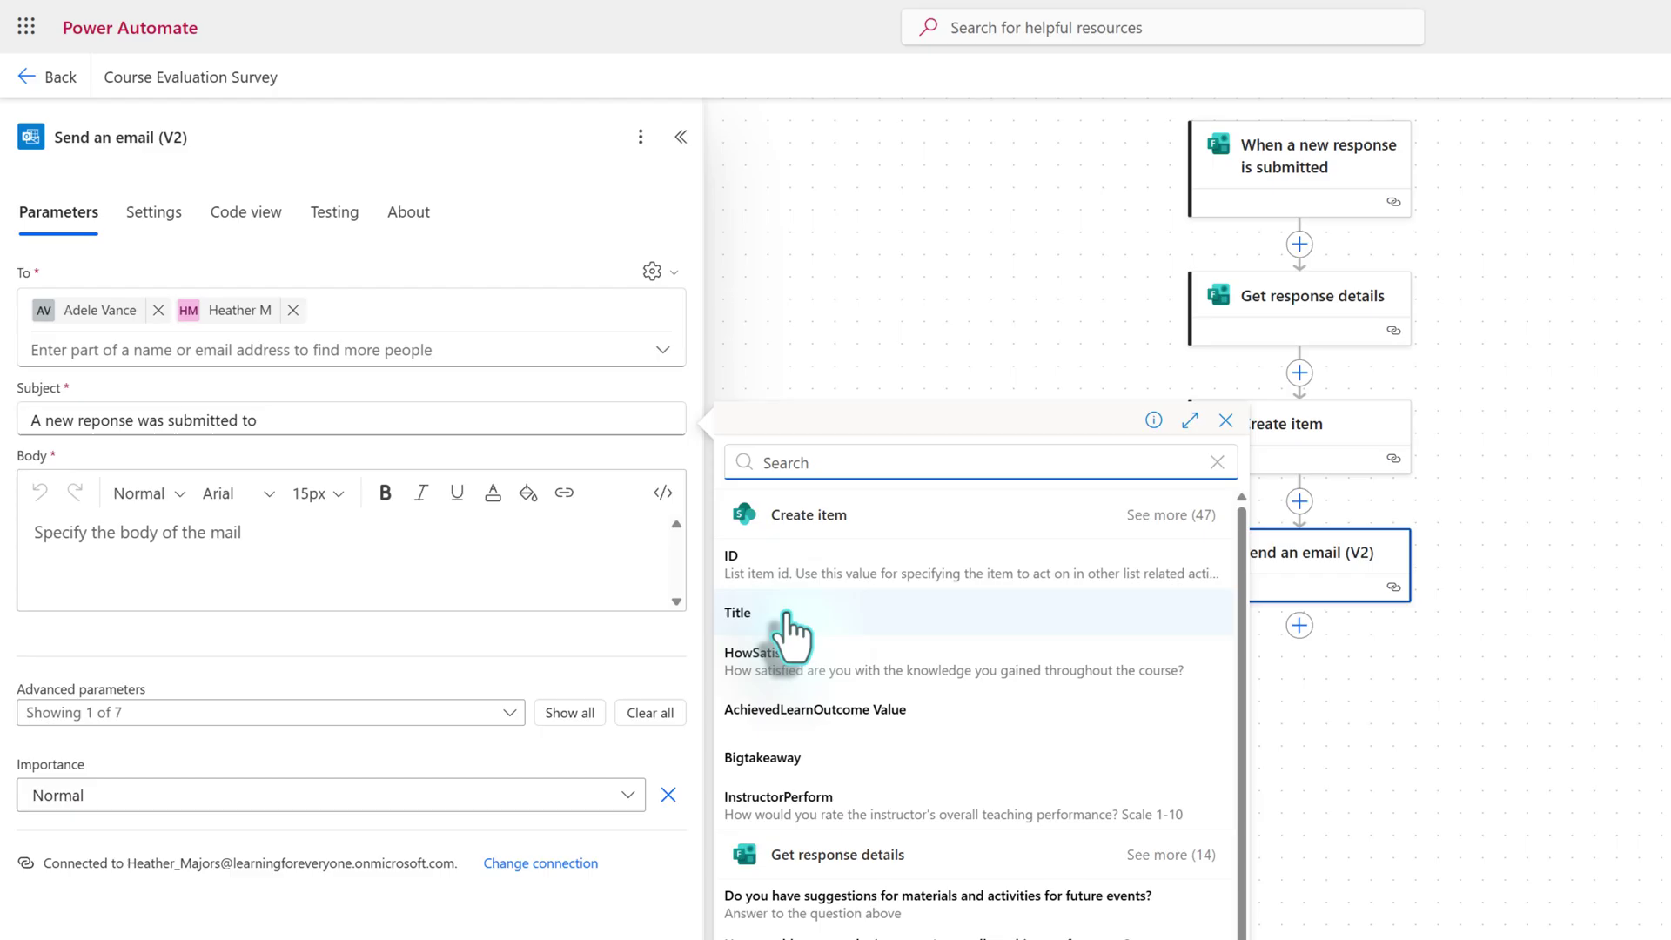
click(779, 612)
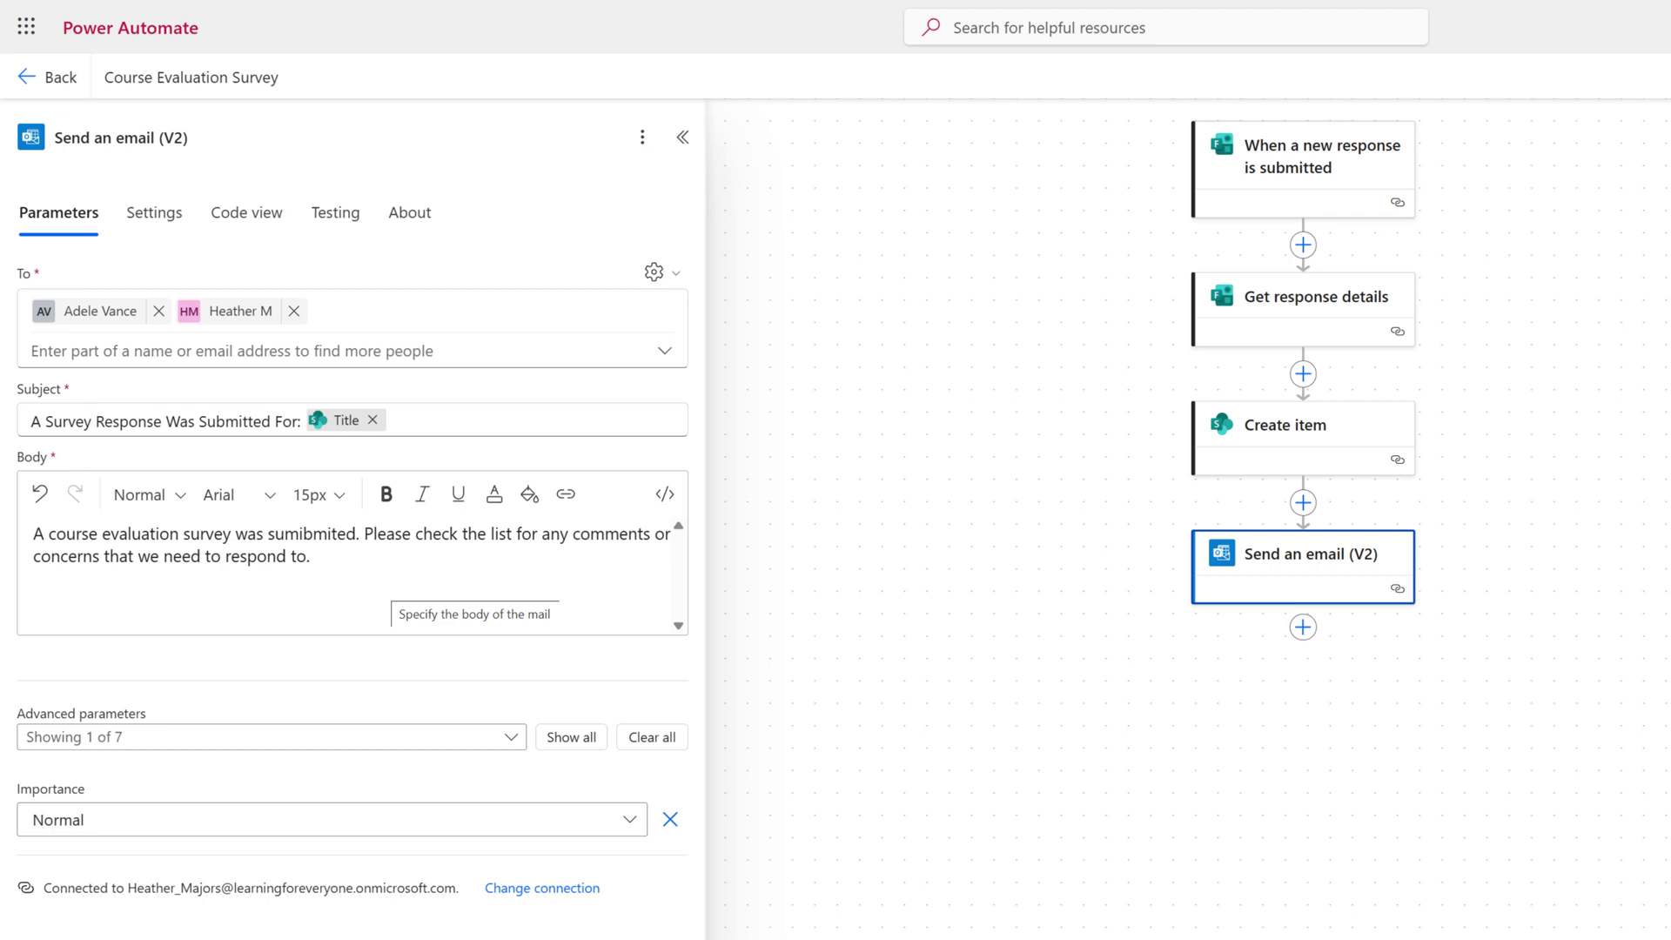
- Save the flow, open Copilot, and start a manual test awaiting a form response
click(921, 628)
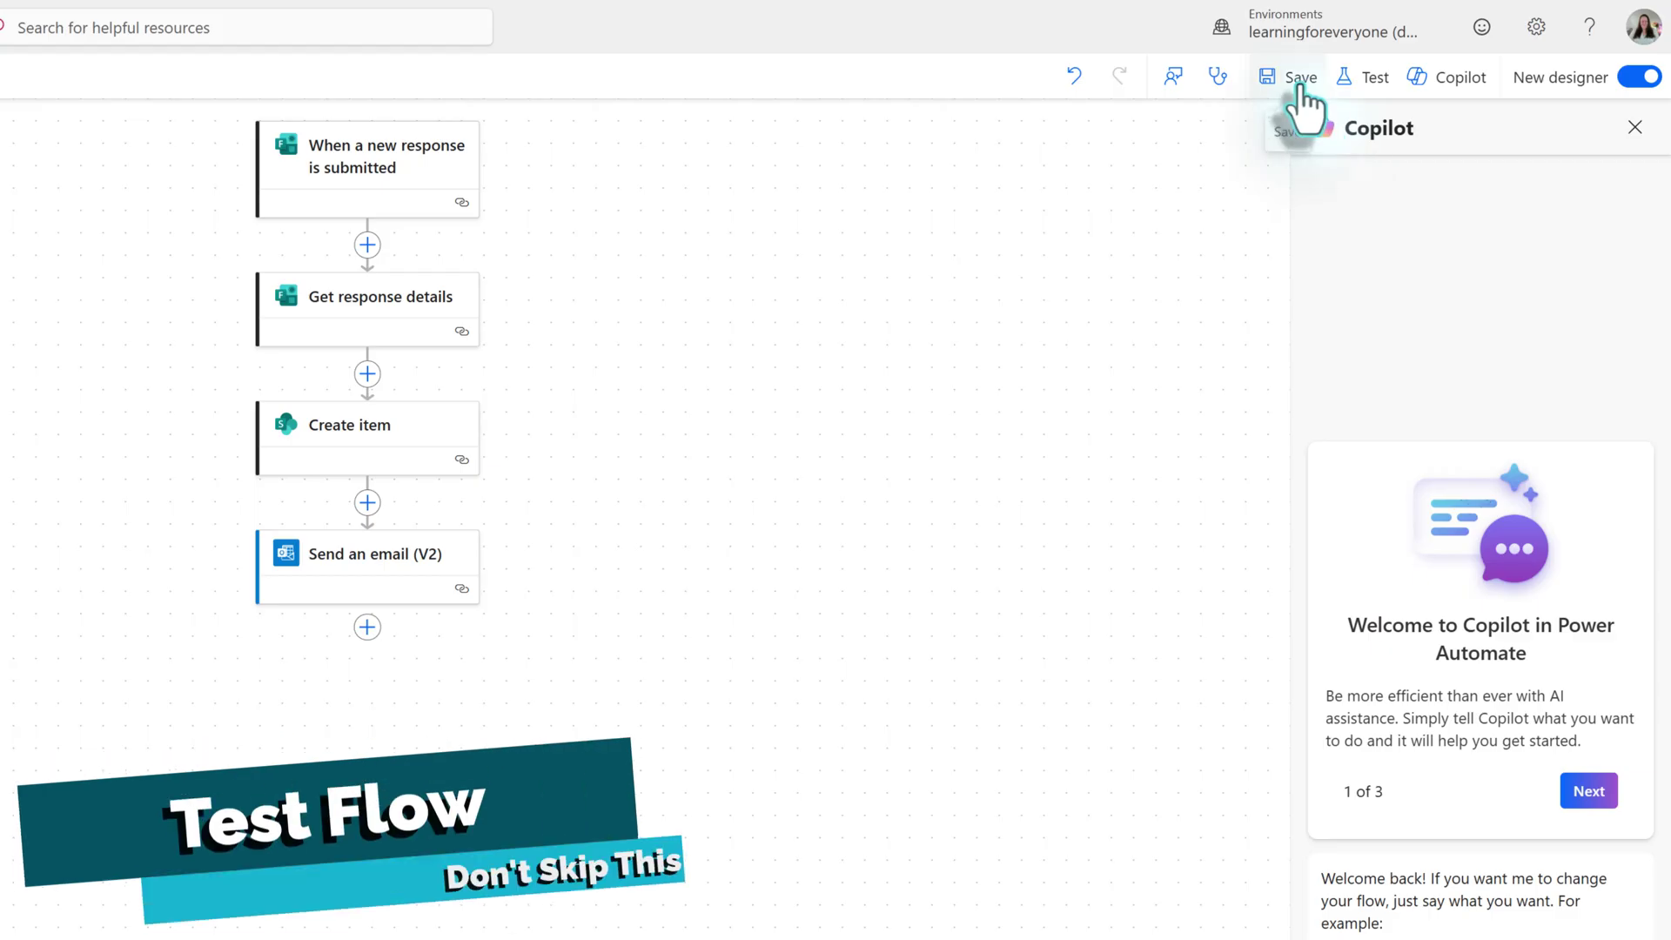
click(1303, 87)
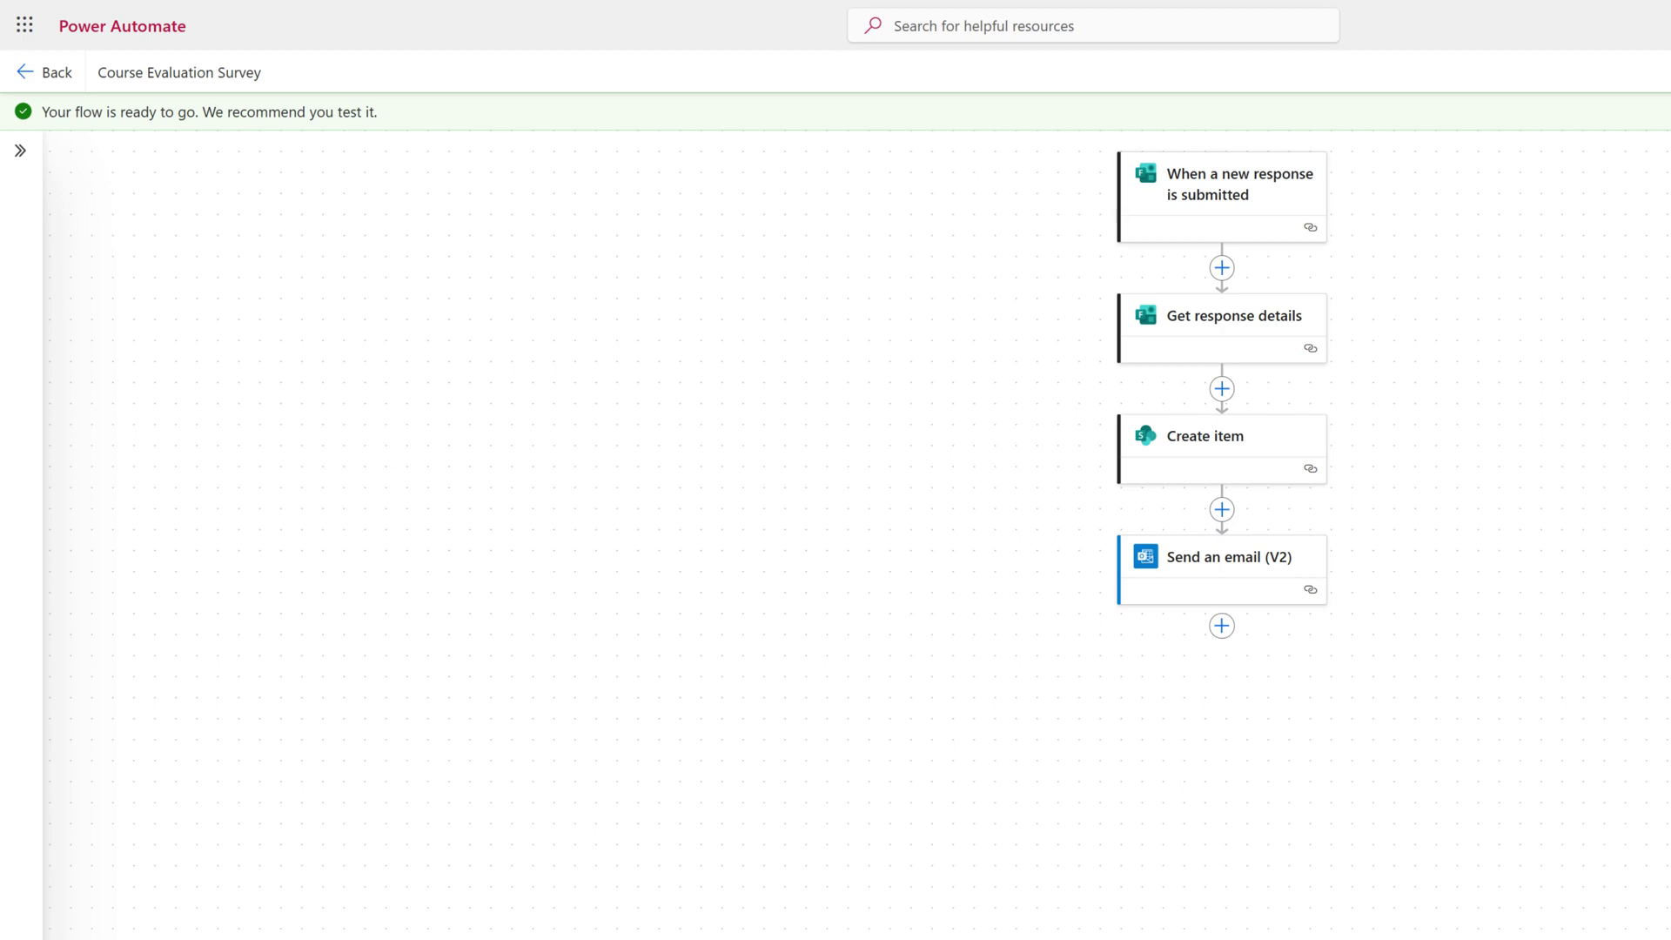
click(1462, 72)
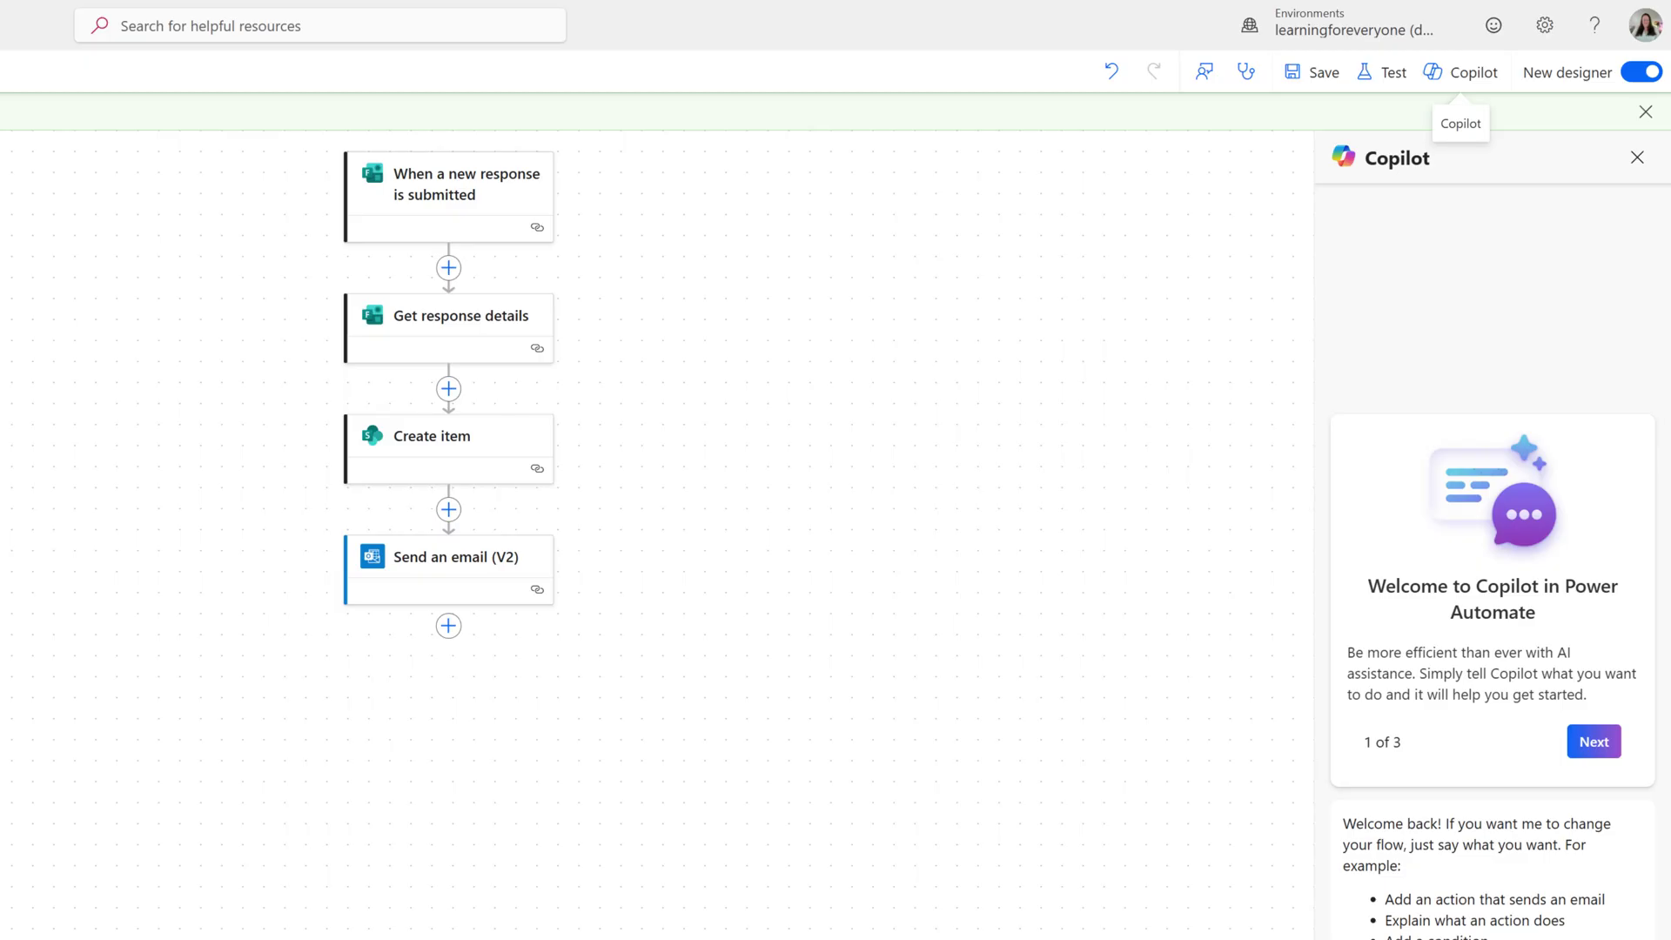
click(1386, 75)
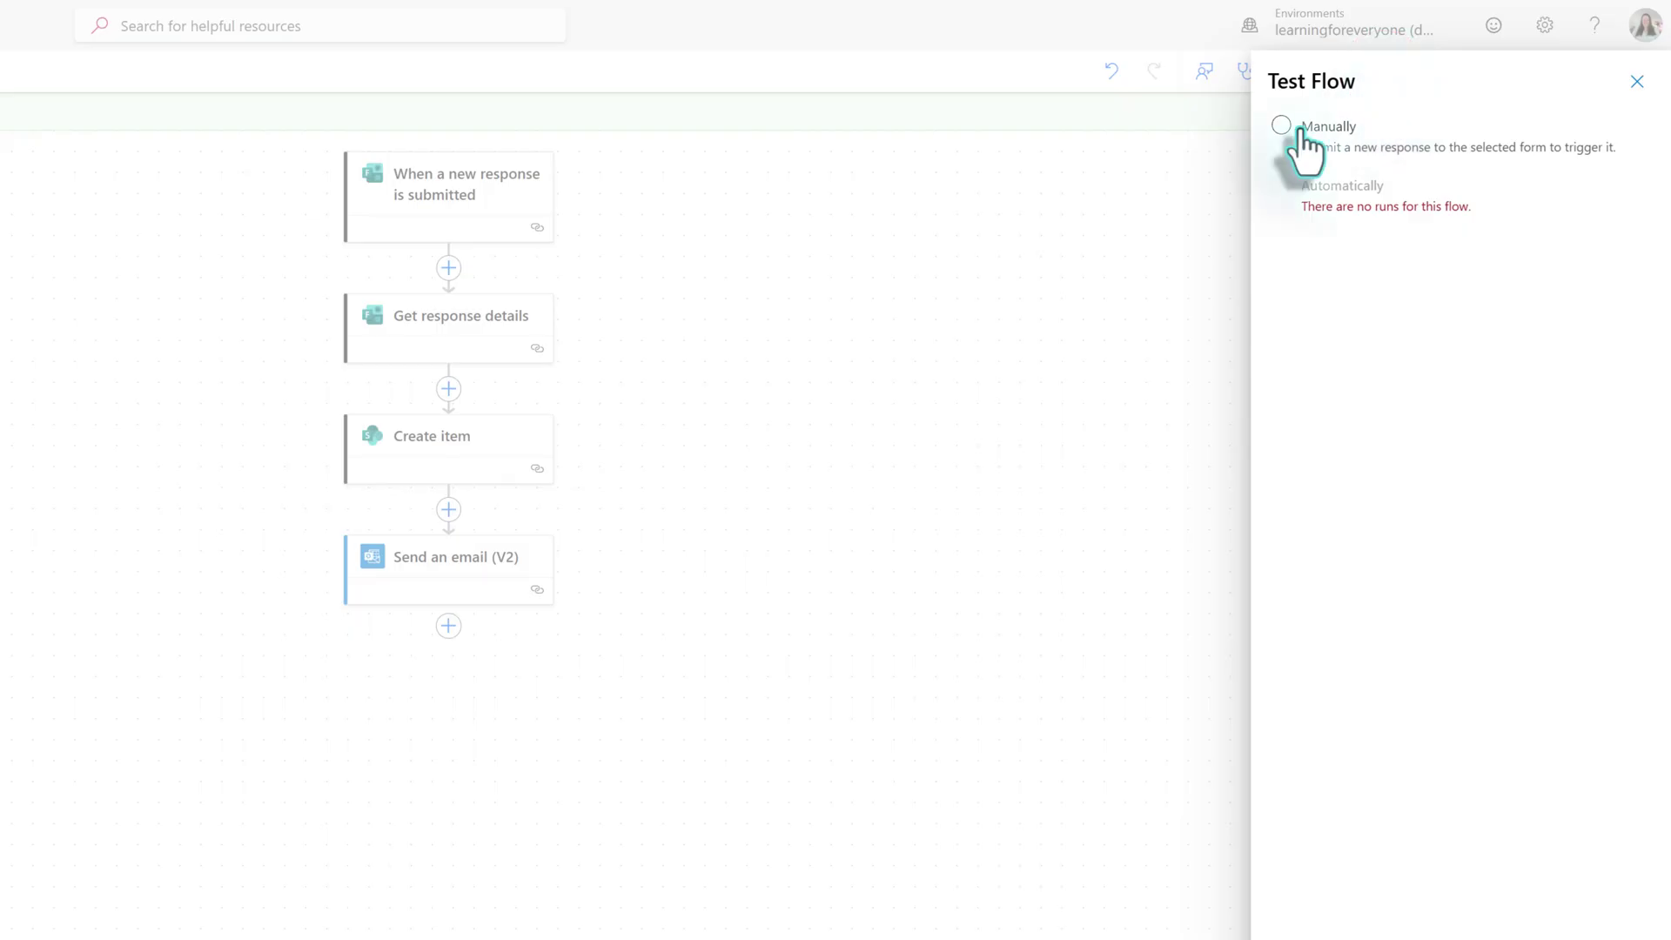
click(1282, 127)
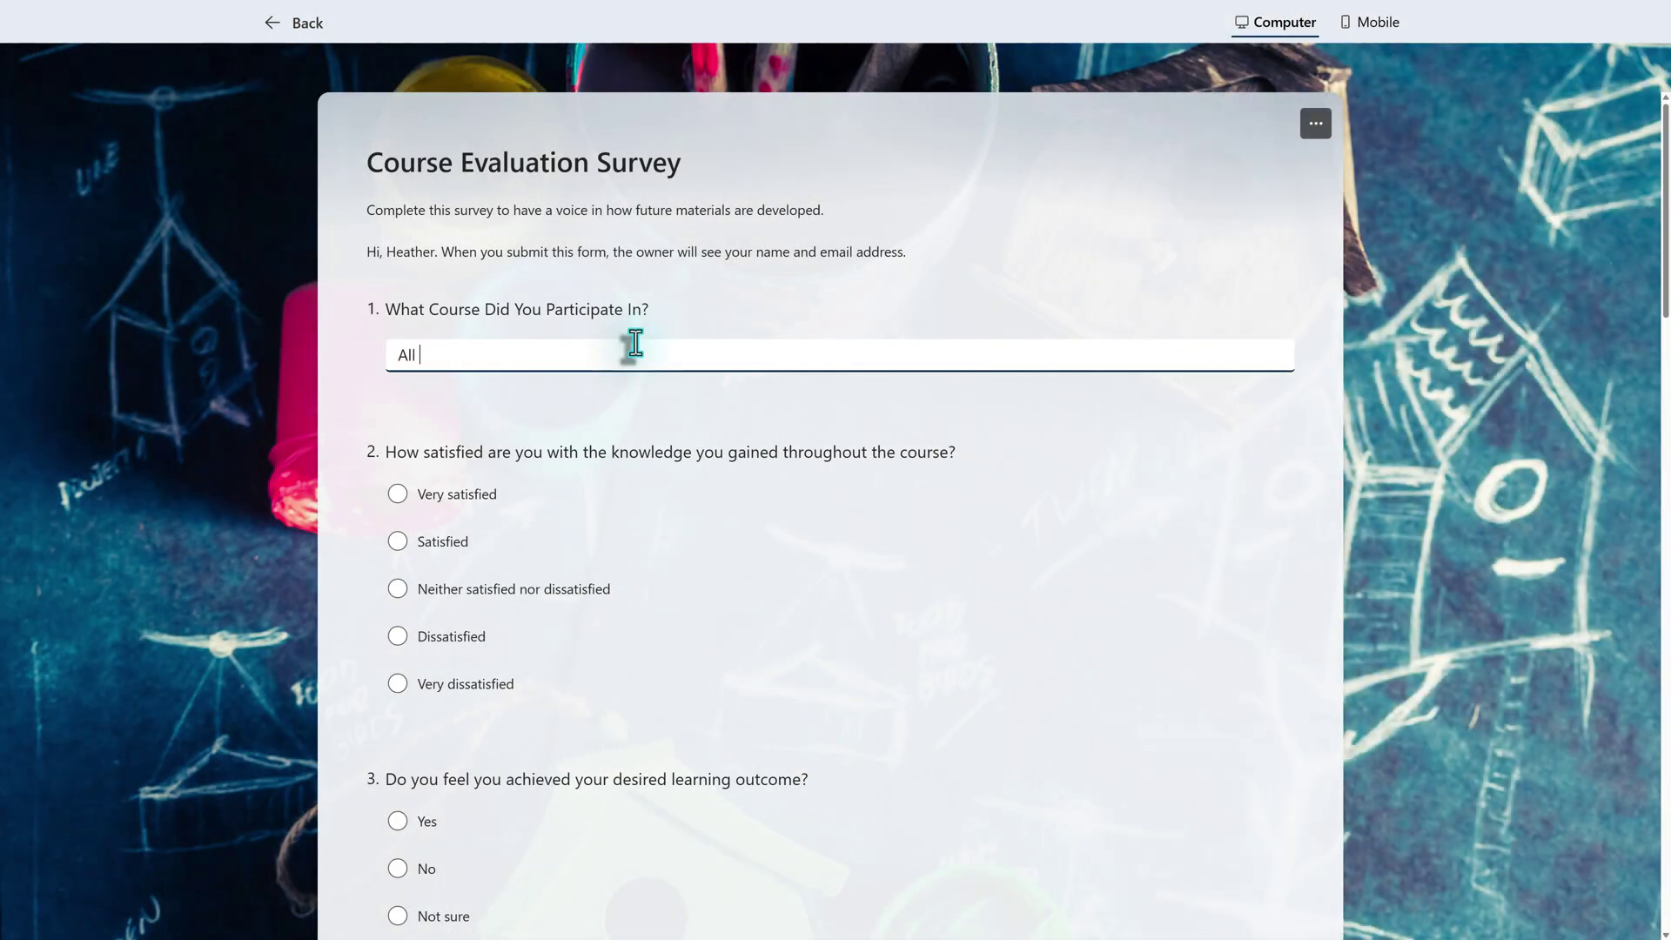
text(About Power Au)
text(tomate)
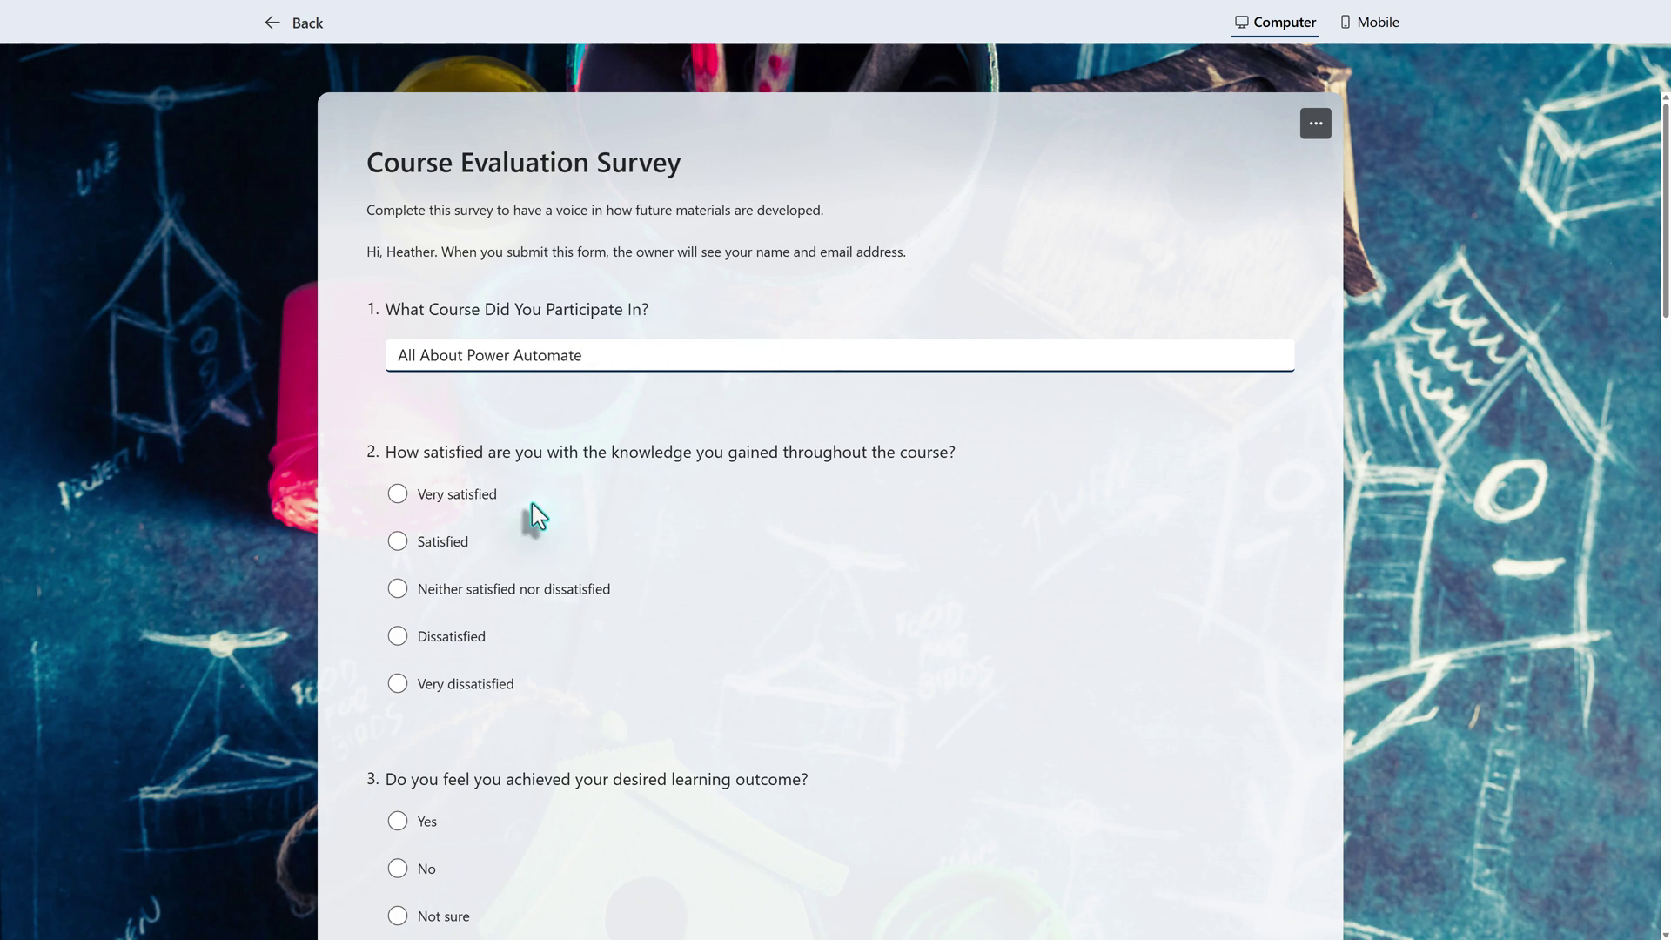
- Answer Very satisfied and Yes, then submit the Course Evaluation Survey response
click(397, 494)
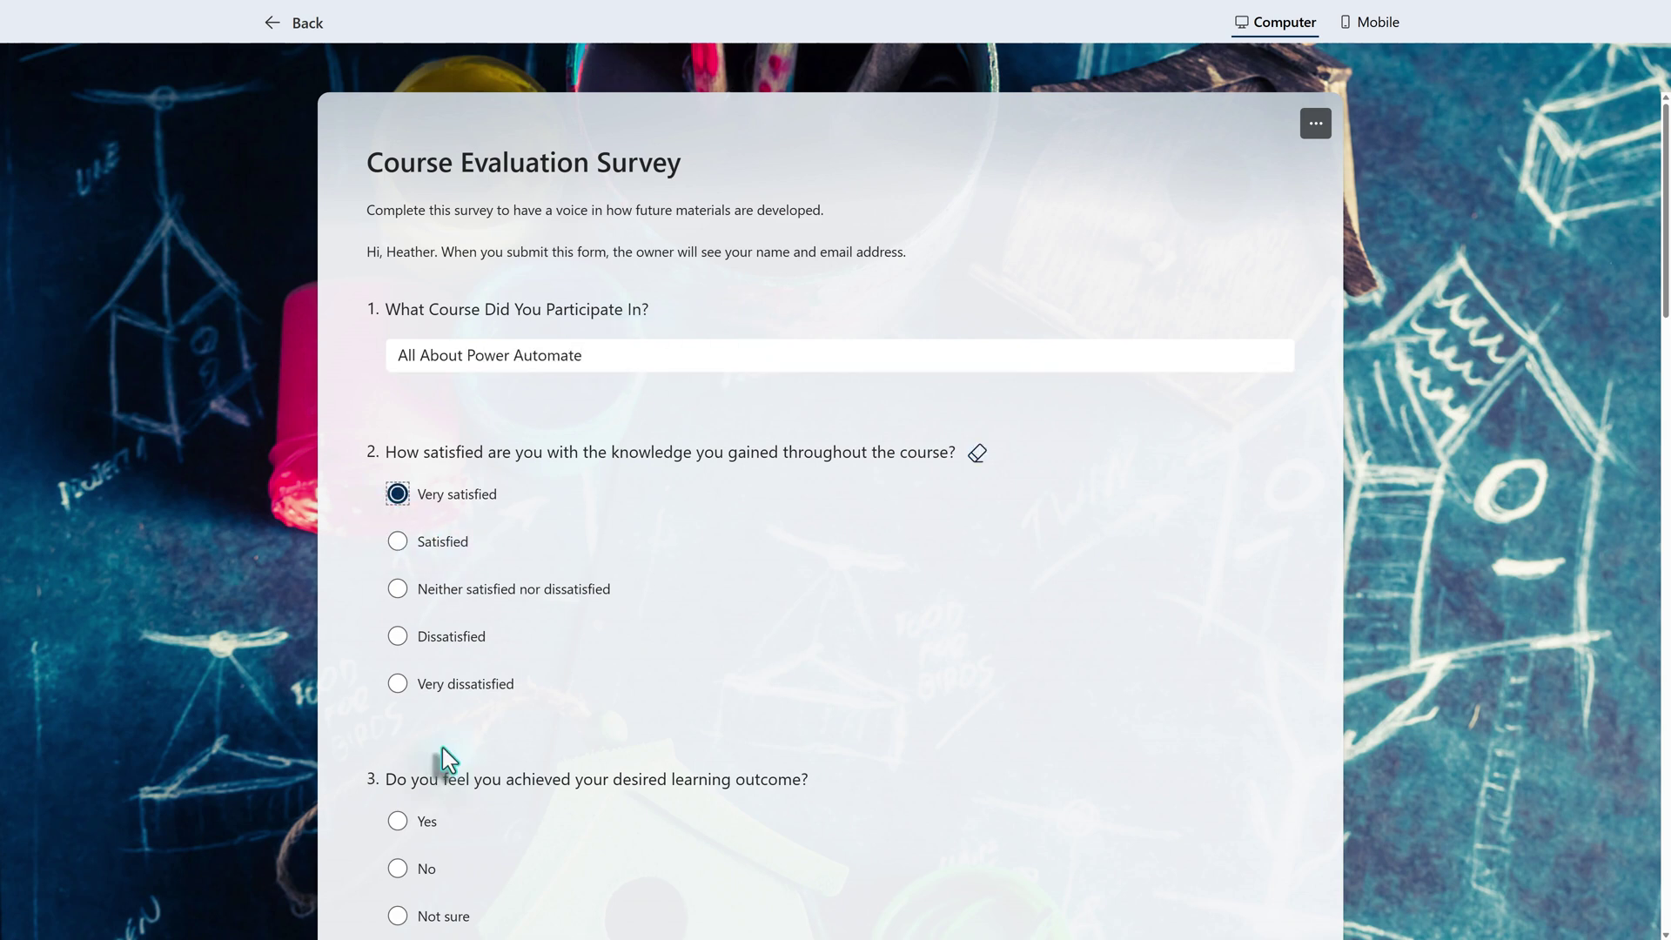
click(397, 821)
scroll(417, 823, down, 3)
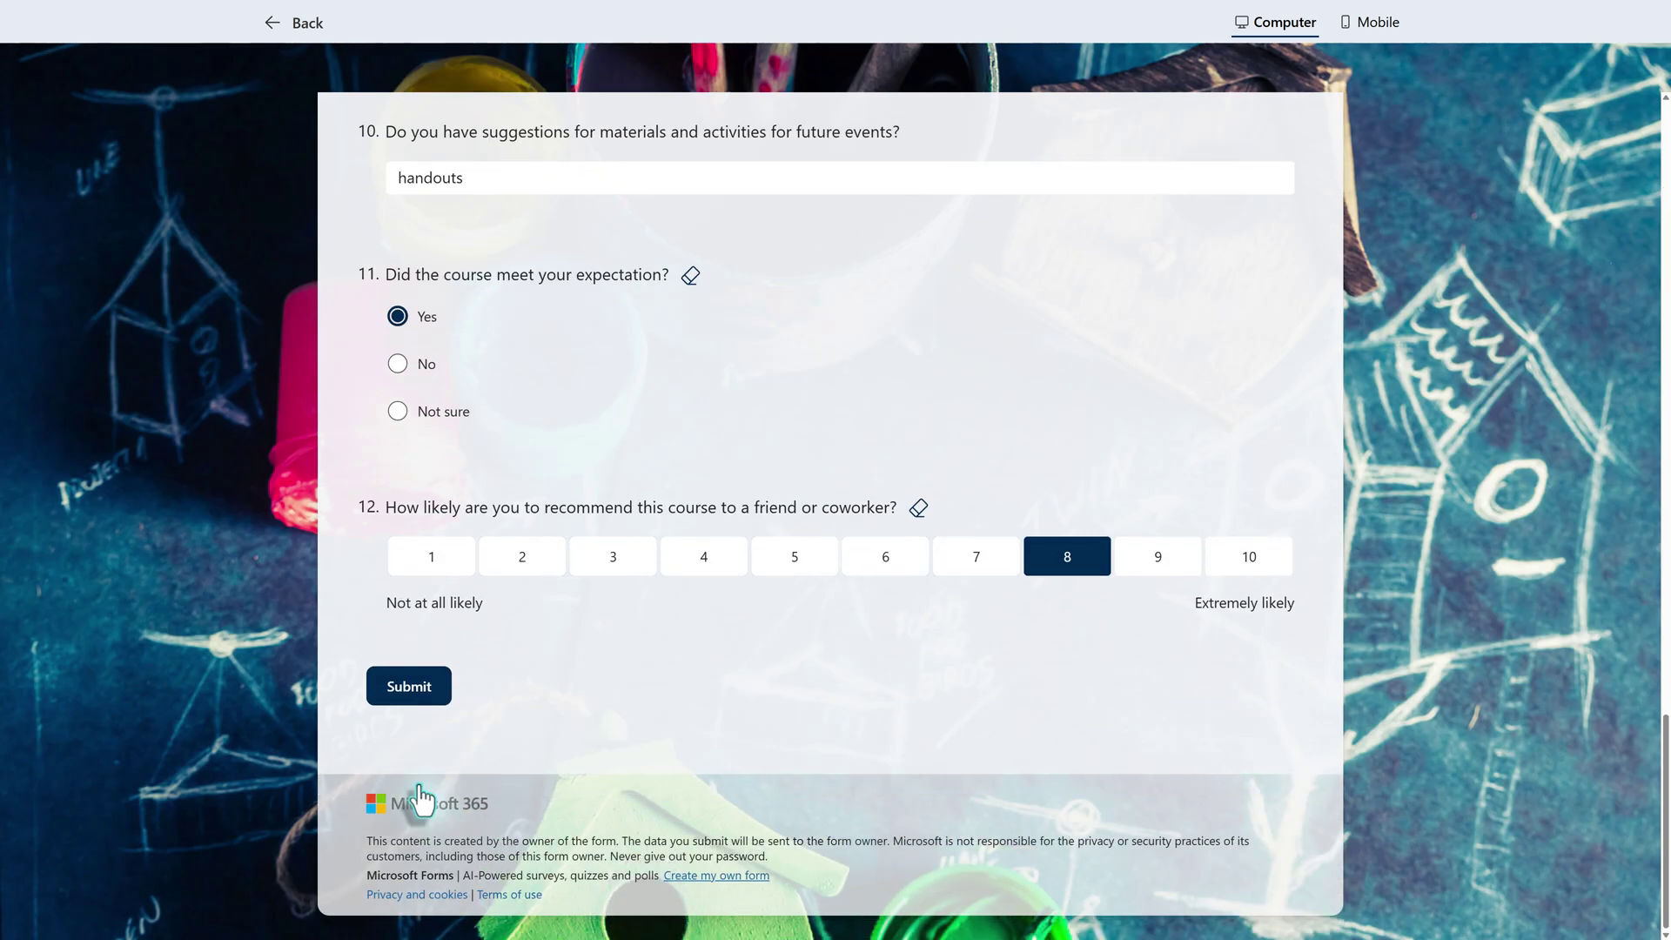
click(416, 689)
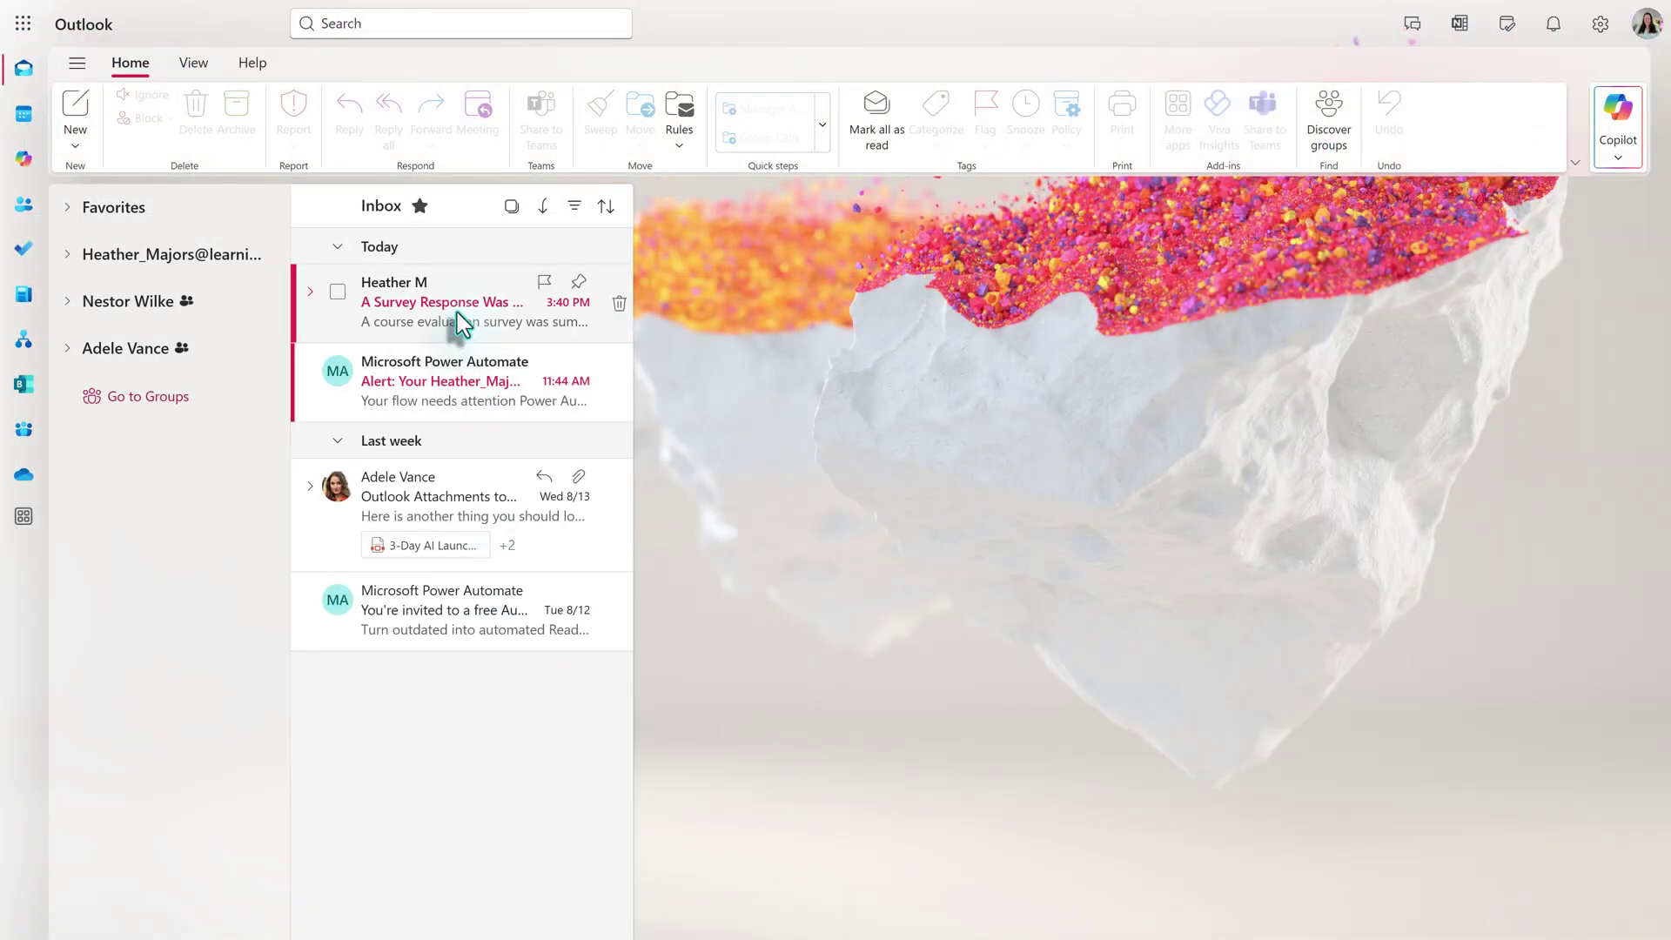
- Open the 'A Survey Response Was Submitted For' email in the Outlook inbox
click(457, 320)
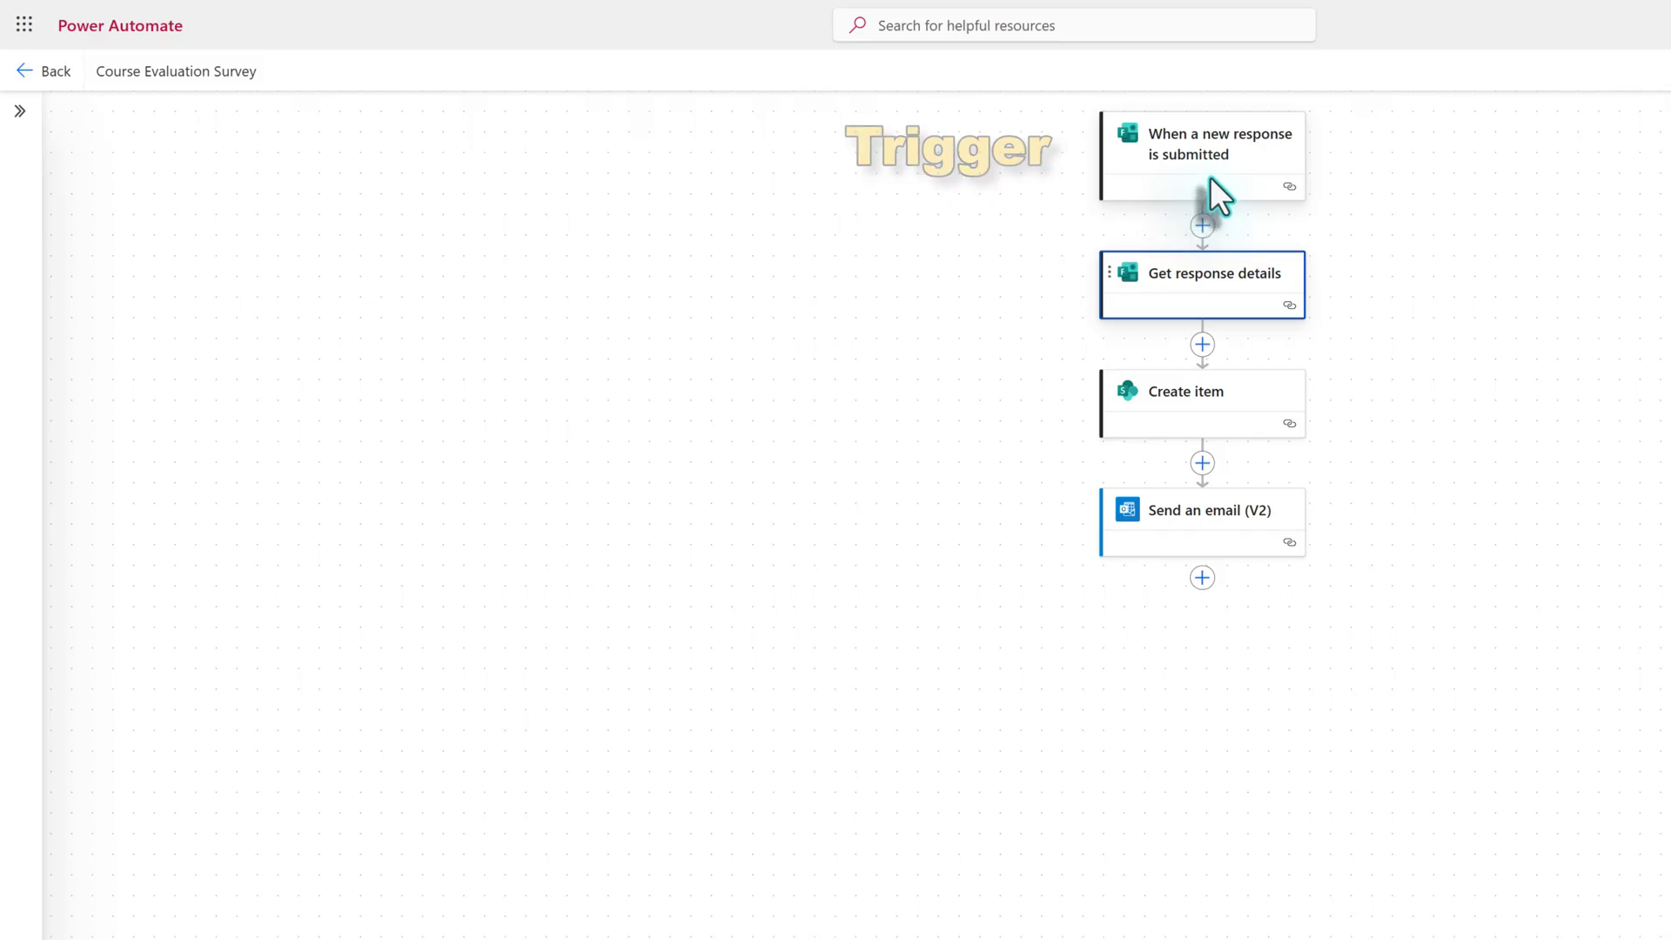
- Inspect the trigger, Get response details, and Create item steps' parameters in turn
click(1213, 175)
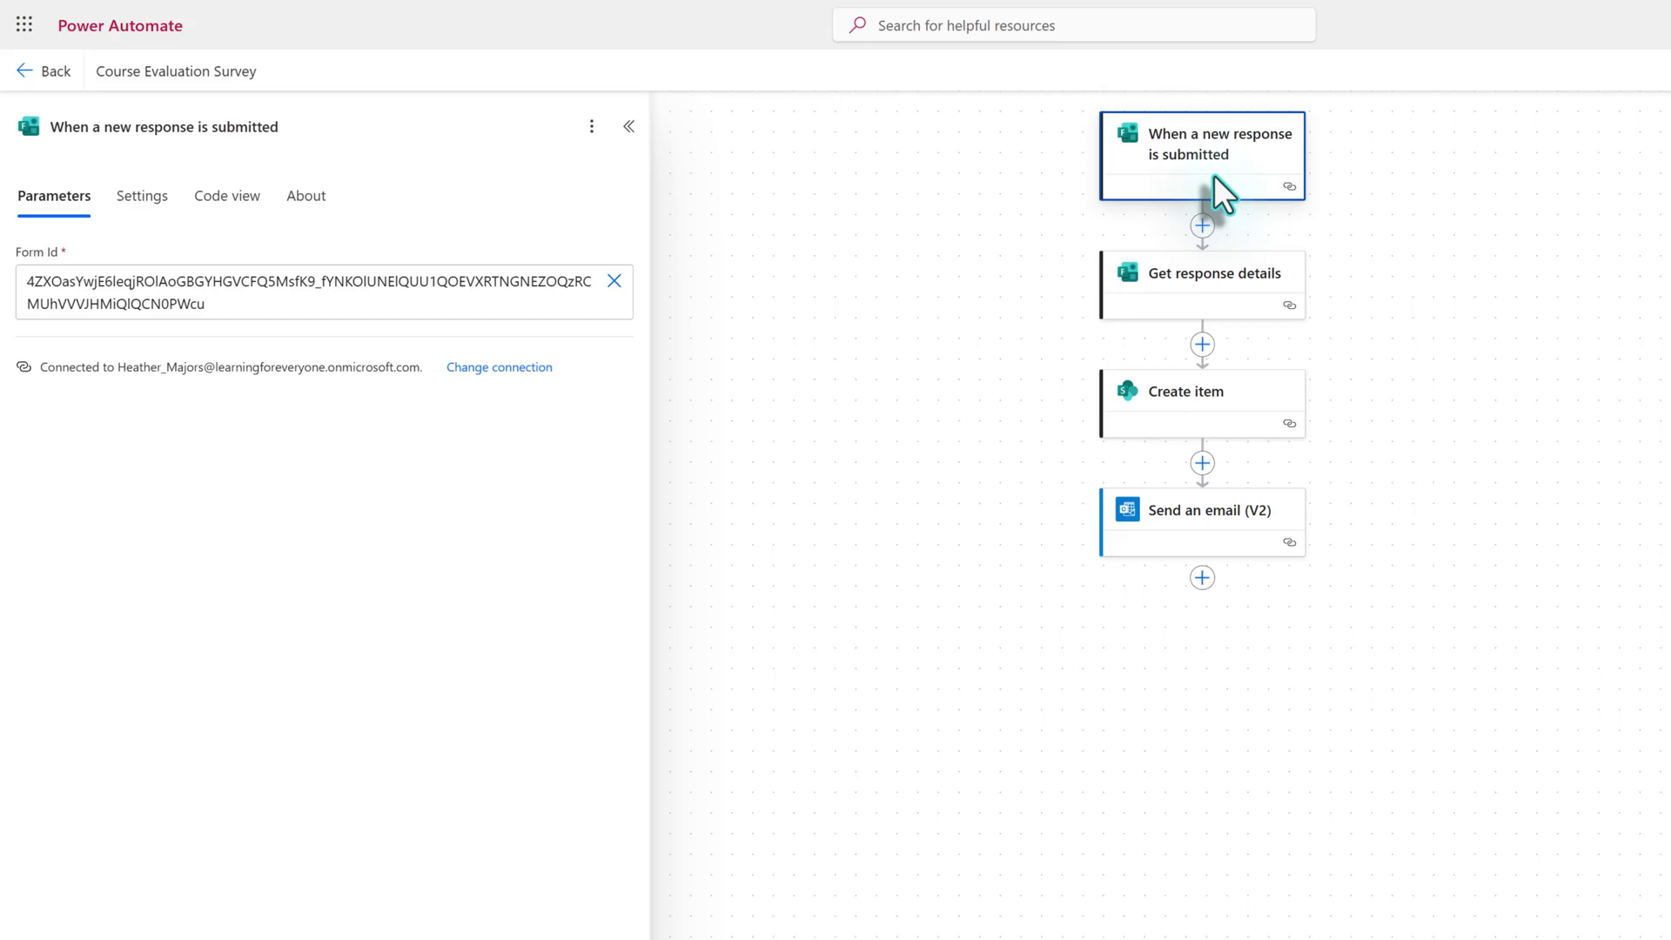
click(1213, 291)
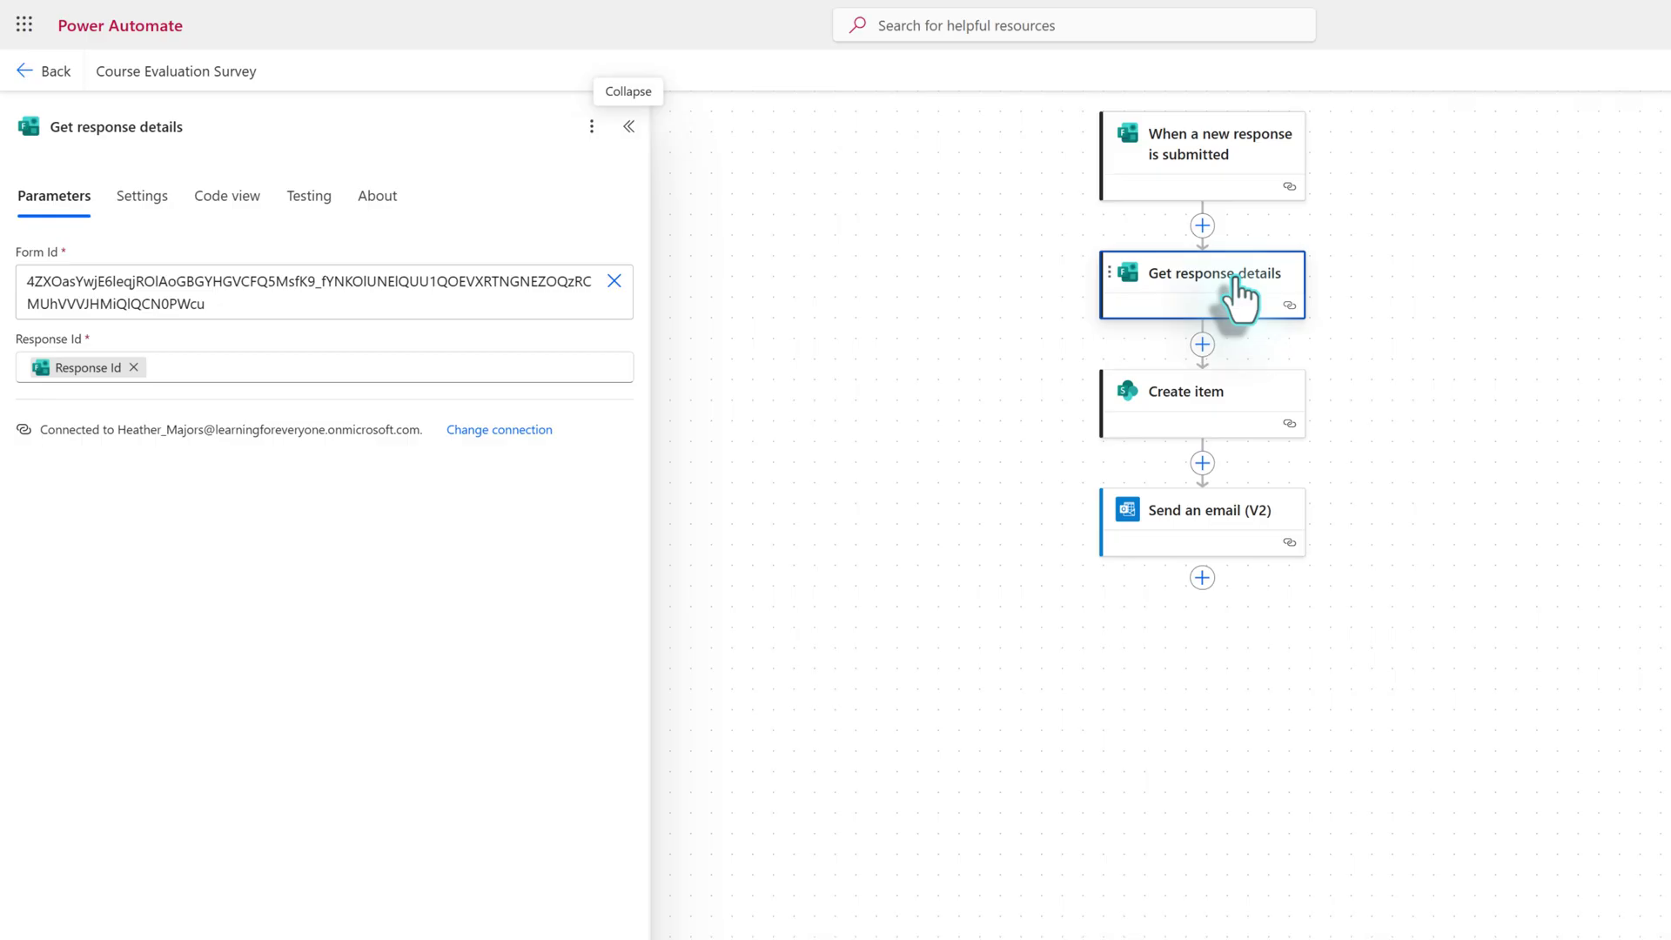
click(1234, 418)
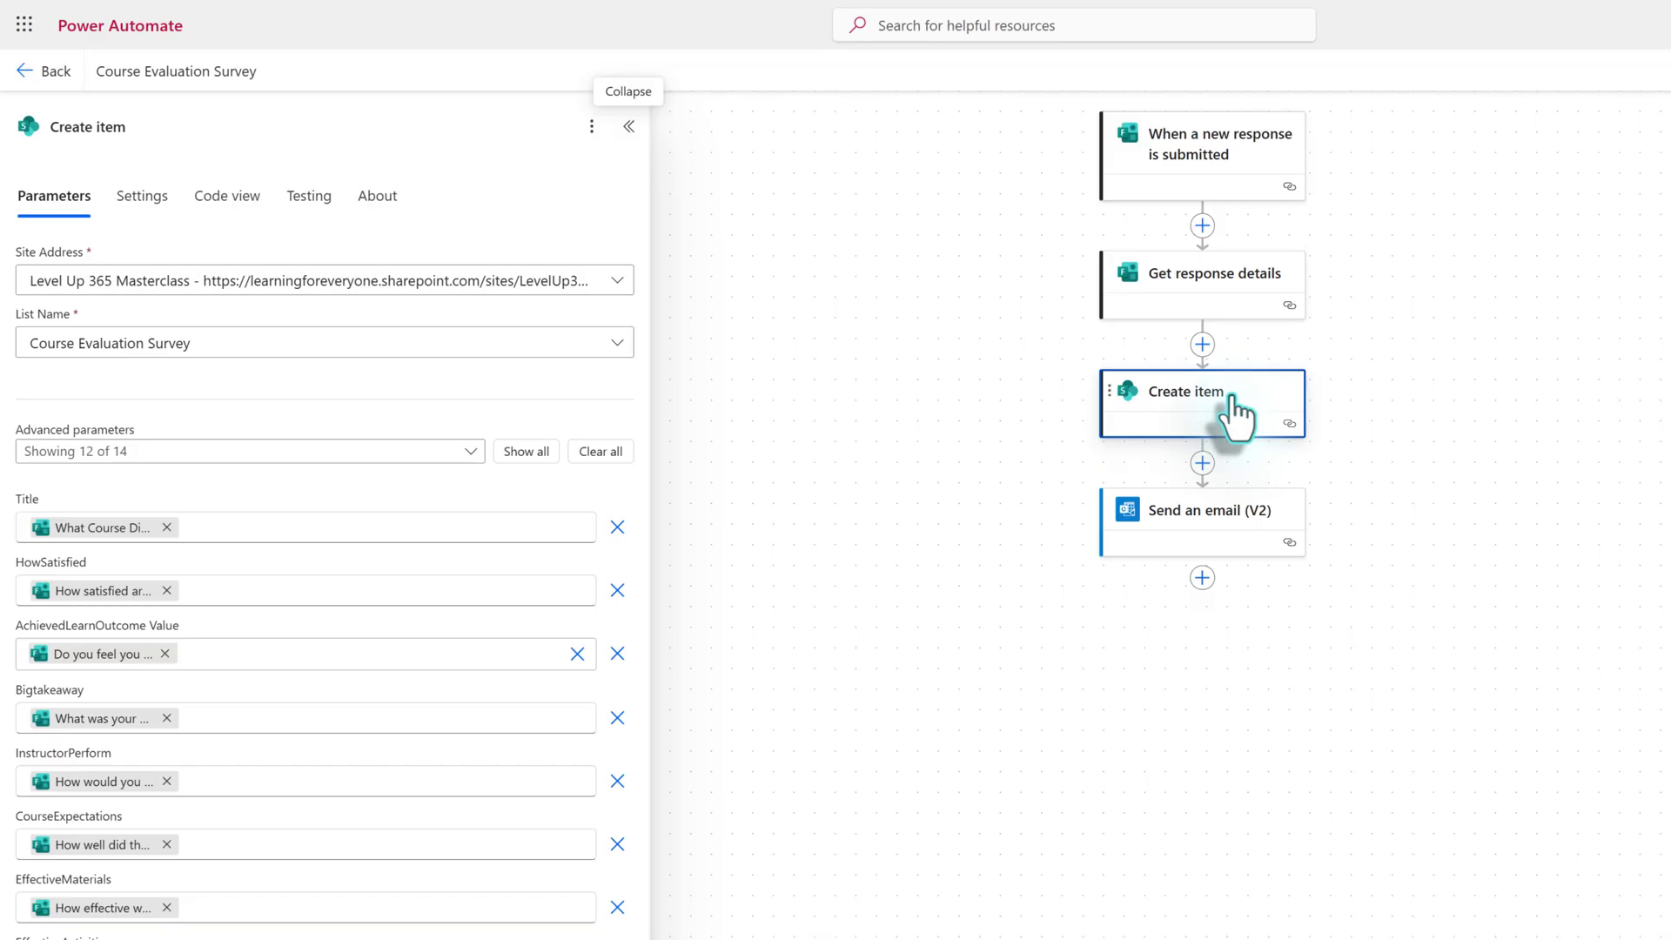
- Open the Send an email (V2) step to review its recipients, subject and body
click(1172, 528)
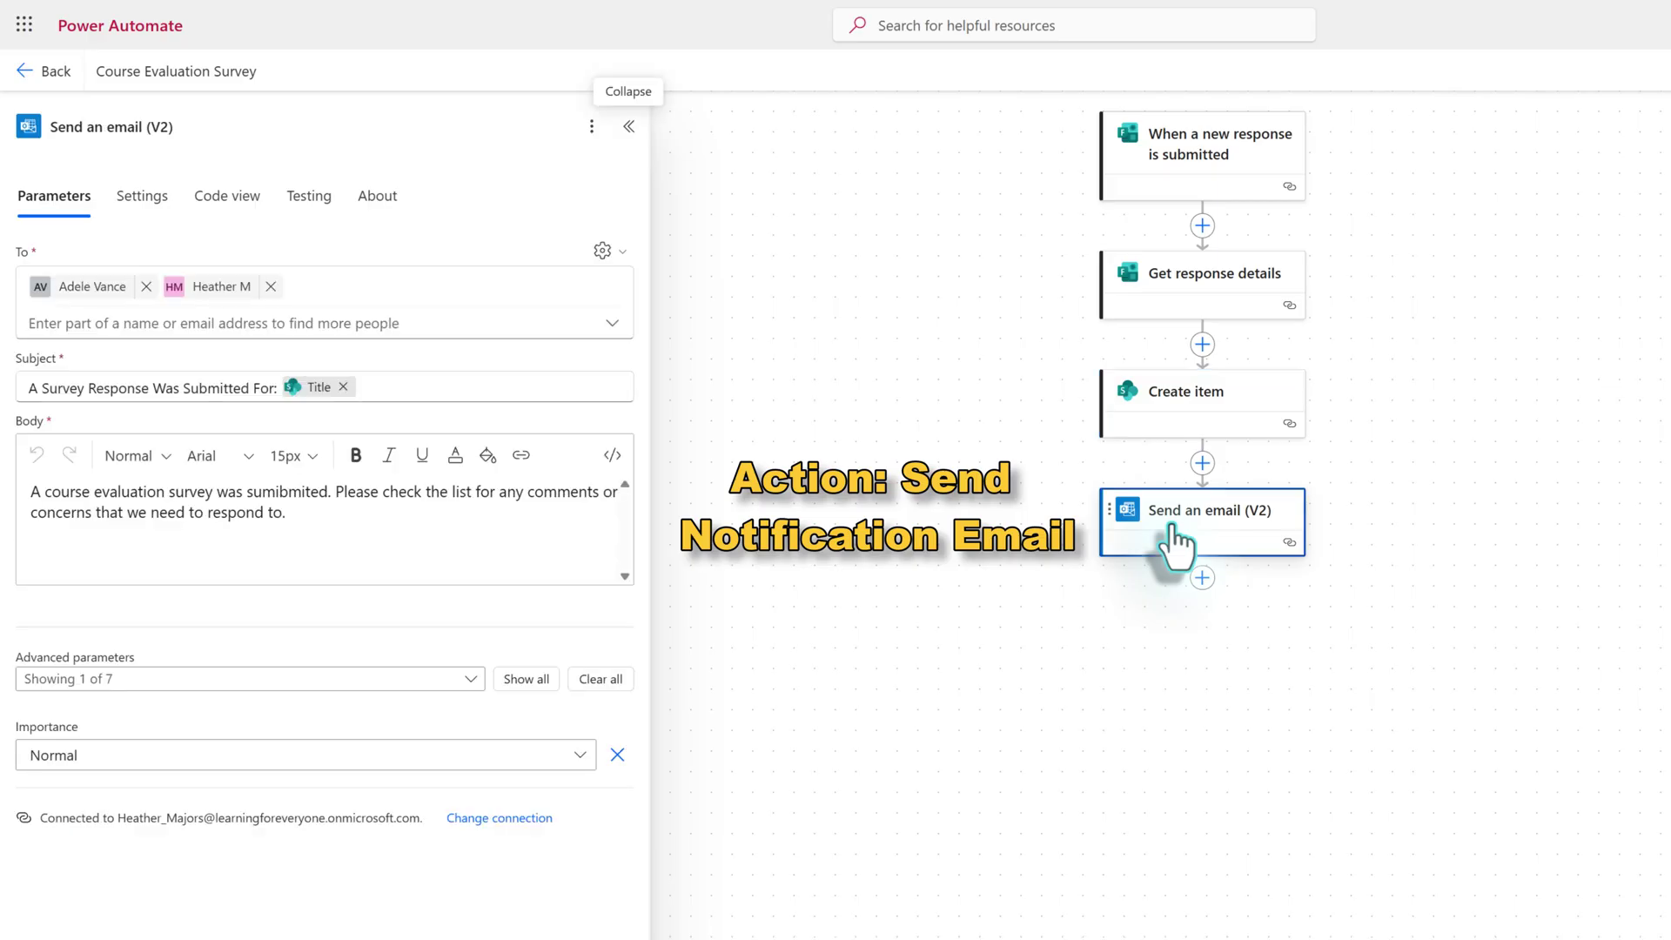